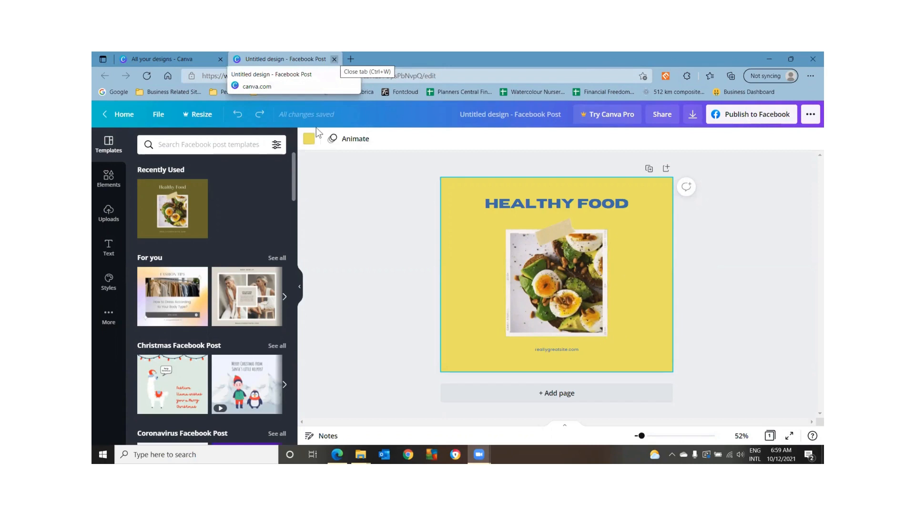
Close the open Facebook Post design and look over the home page down to the recent designs
{"action": "left_click", "coordinate": [335, 59]}
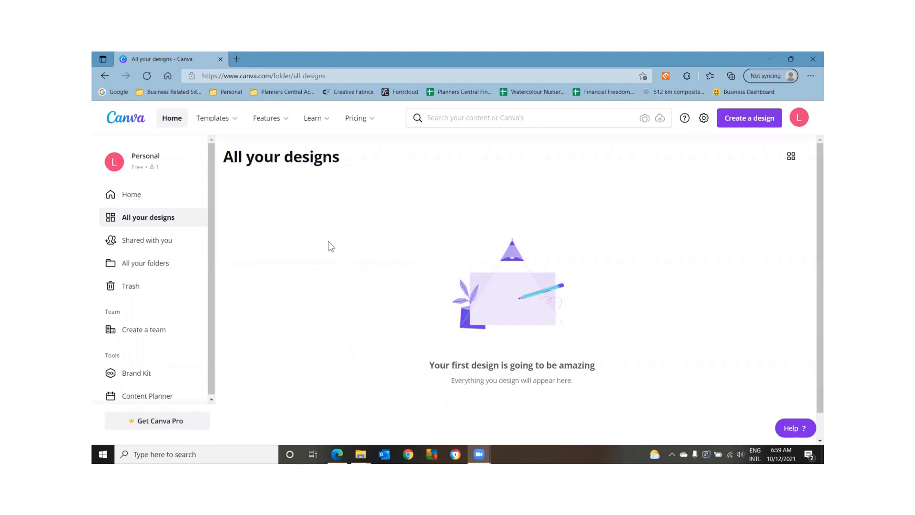
{"action": "left_click", "coordinate": [135, 196]}
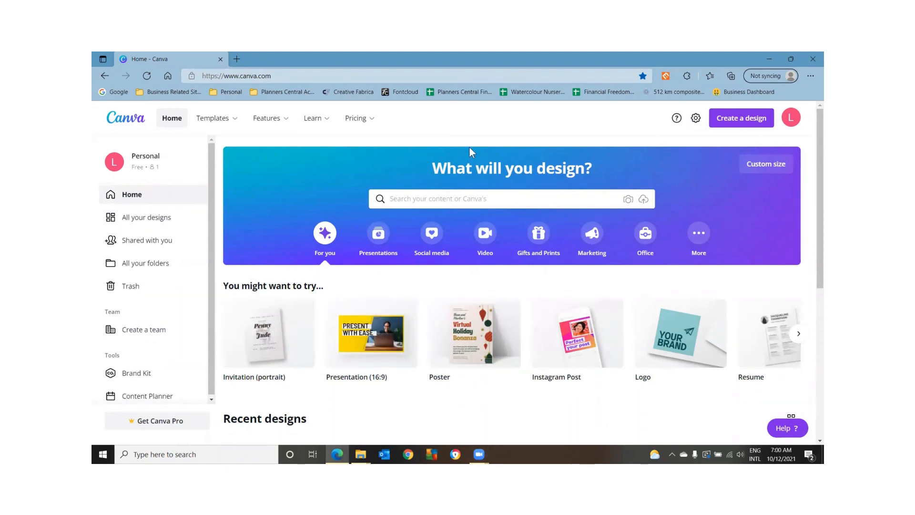
{"action": "scroll", "coordinate": [813, 210], "scroll_direction": "down", "scroll_amount": 2}
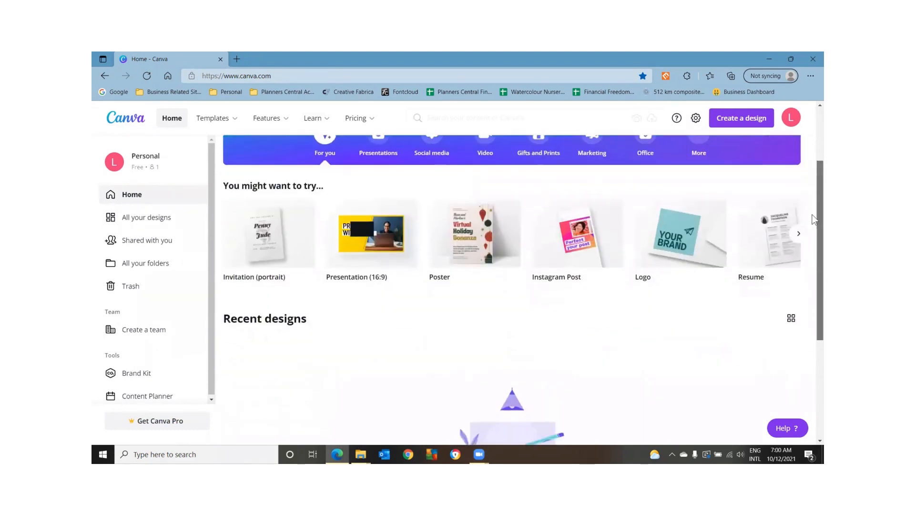
{"action": "scroll", "coordinate": [815, 219], "scroll_direction": "down", "scroll_amount": 2}
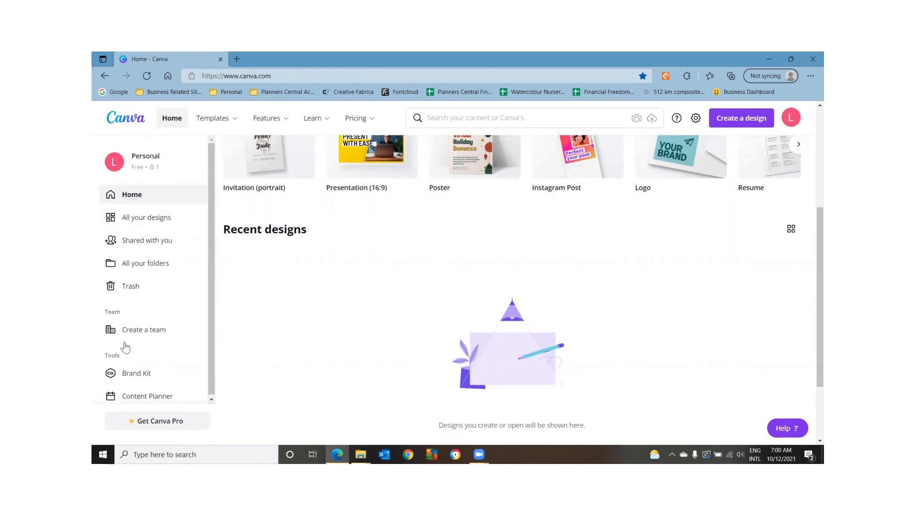
Review the list of all designs and the folders page, including the dialog for creating a new folder
{"action": "left_click", "coordinate": [145, 216]}
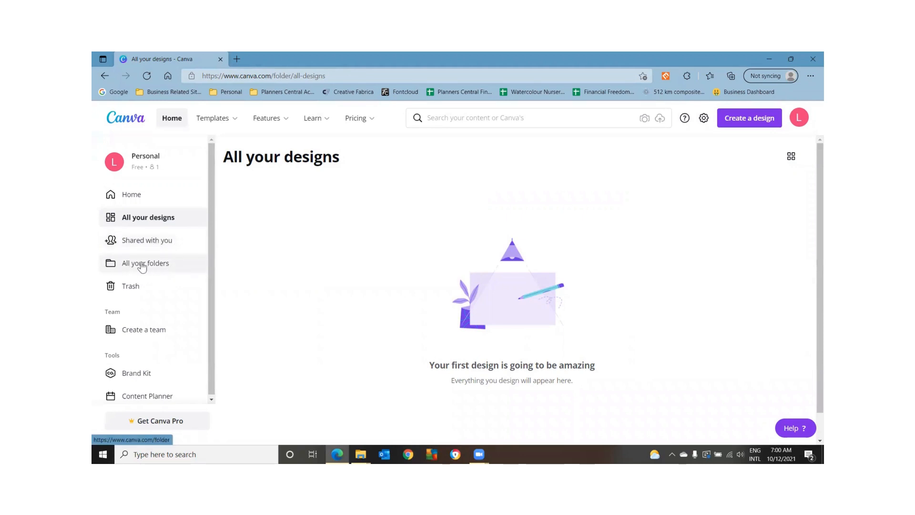
{"action": "left_click", "coordinate": [117, 268]}
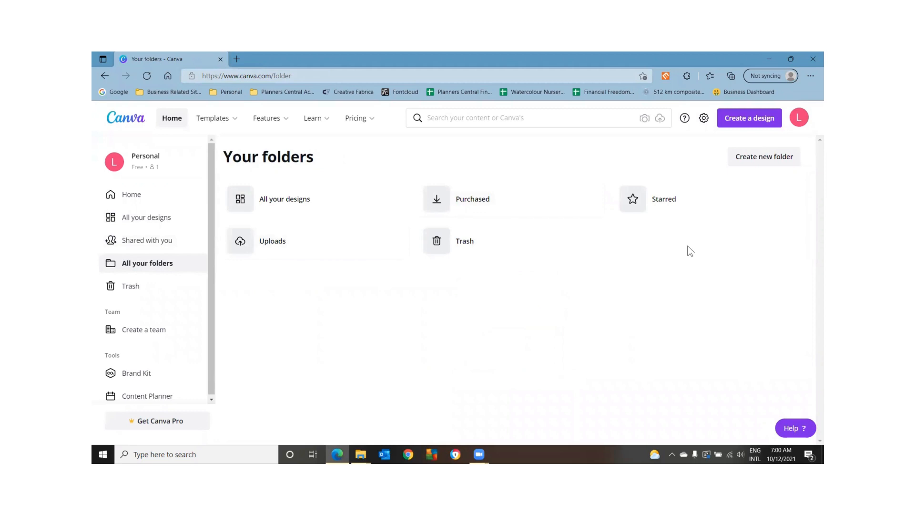
{"action": "left_click", "coordinate": [784, 161]}
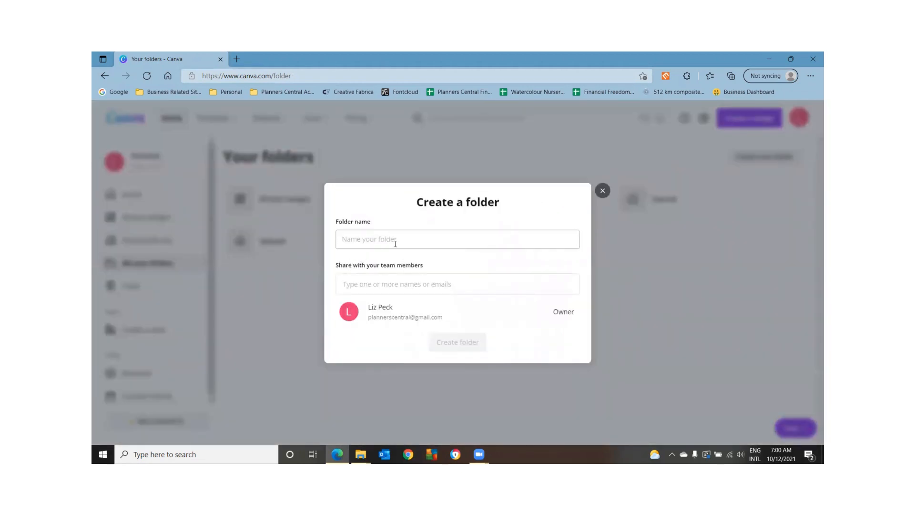
{"action": "left_click", "coordinate": [602, 191]}
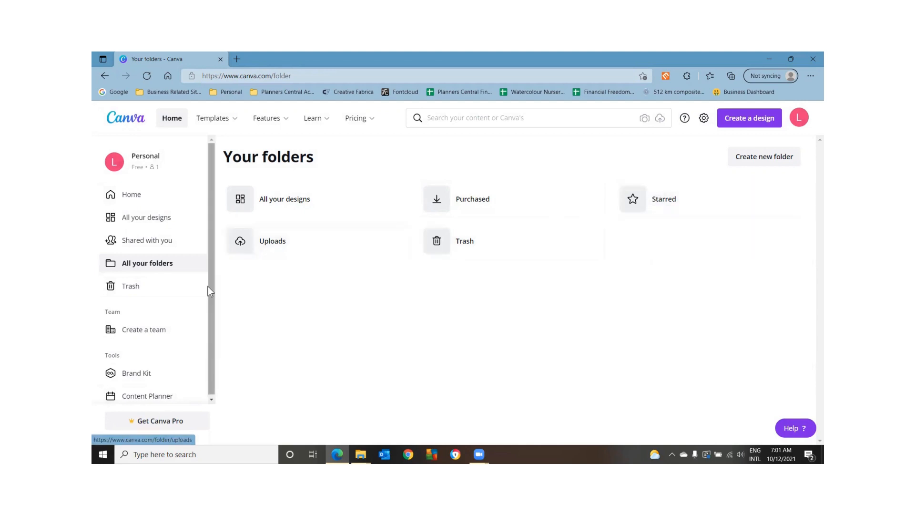
Examine the Brand Kit page, checking the blue, white and pink brand colours and their colour codes
{"action": "left_click_drag", "start_coordinate": [211, 273], "coordinate": [217, 339]}
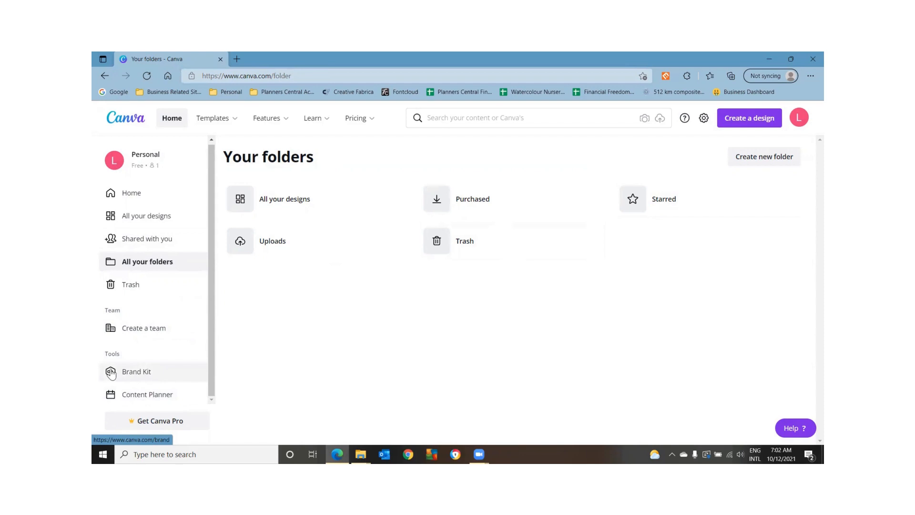
{"action": "left_click", "coordinate": [150, 375]}
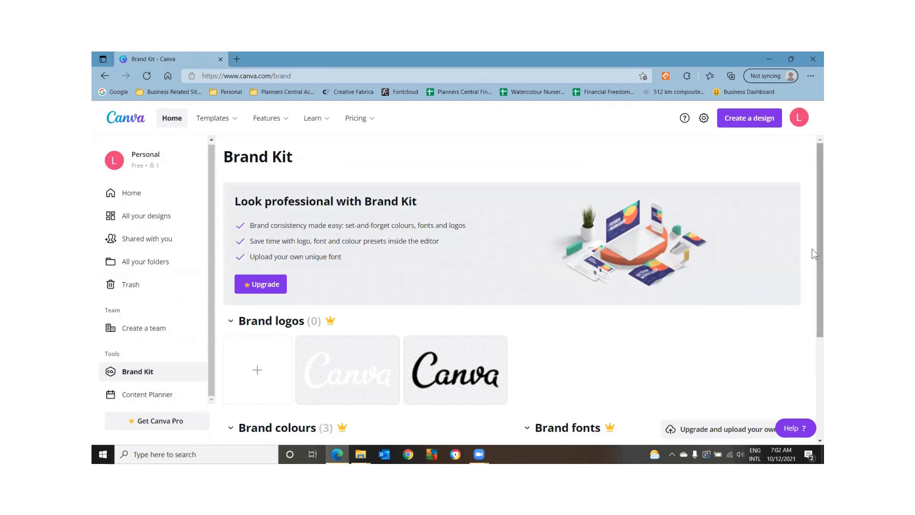
{"action": "scroll", "coordinate": [814, 254], "scroll_direction": "down", "scroll_amount": 3}
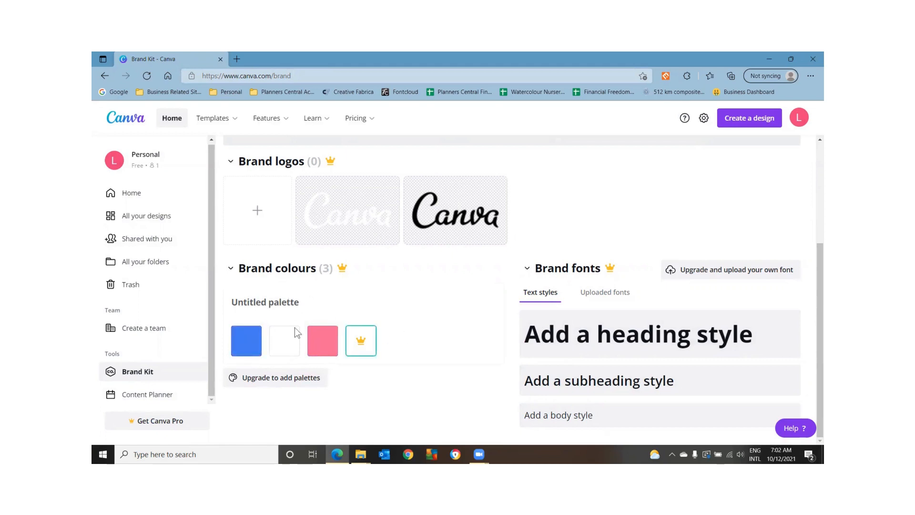
{"action": "left_click", "coordinate": [243, 345]}
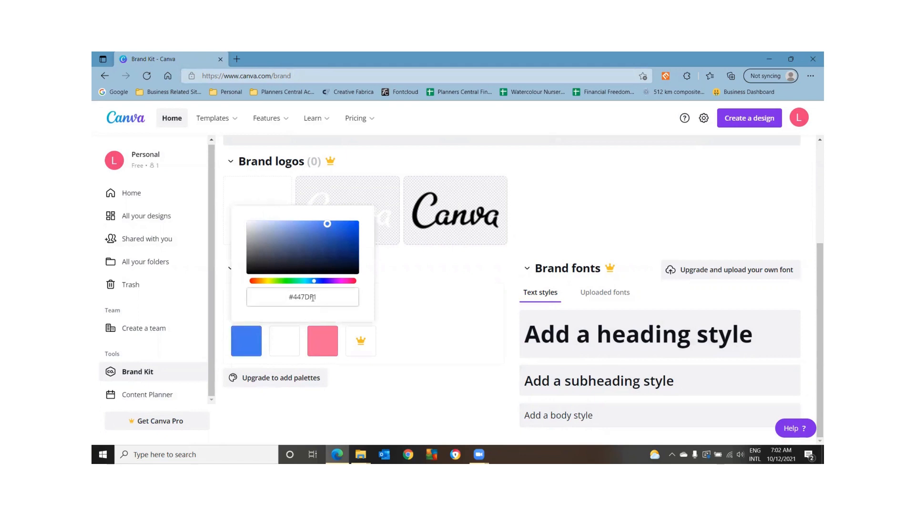
{"action": "left_click", "coordinate": [281, 347]}
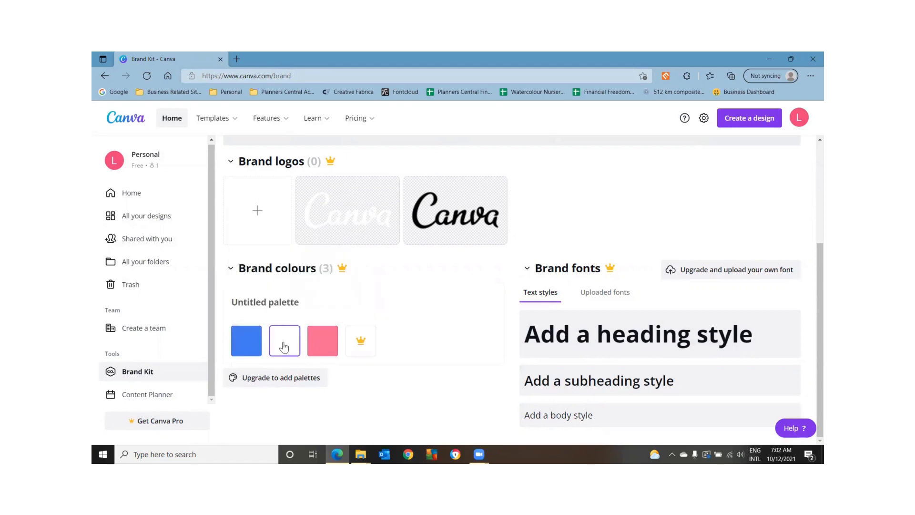
{"action": "left_click", "coordinate": [284, 347]}
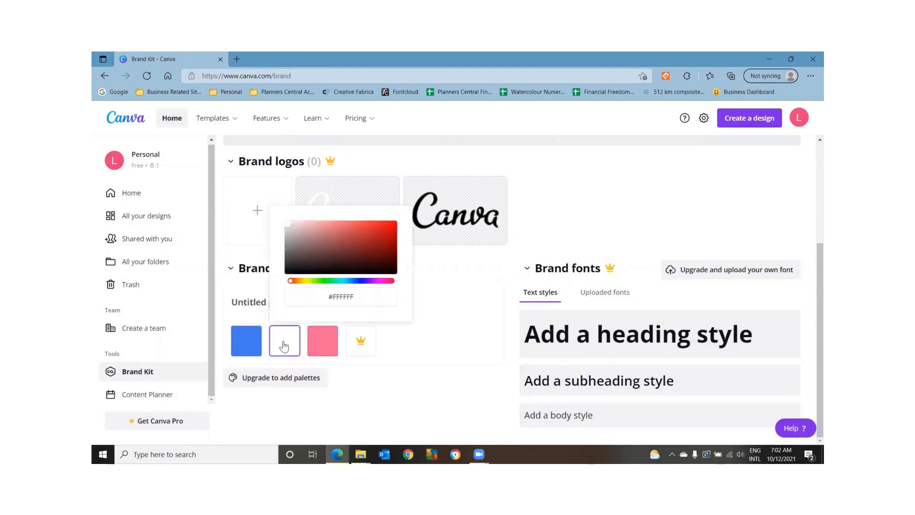
{"action": "left_click", "coordinate": [330, 339]}
{"action": "left_click", "coordinate": [329, 341]}
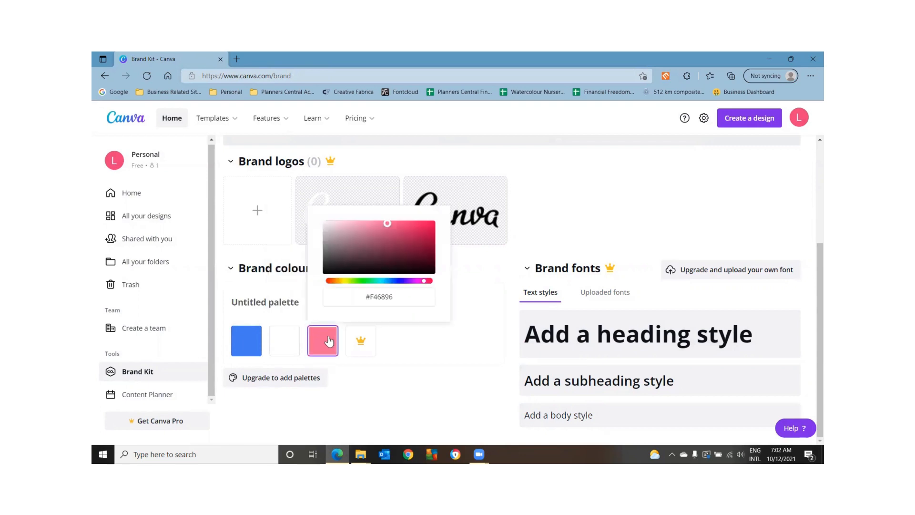
{"action": "left_click", "coordinate": [396, 384]}
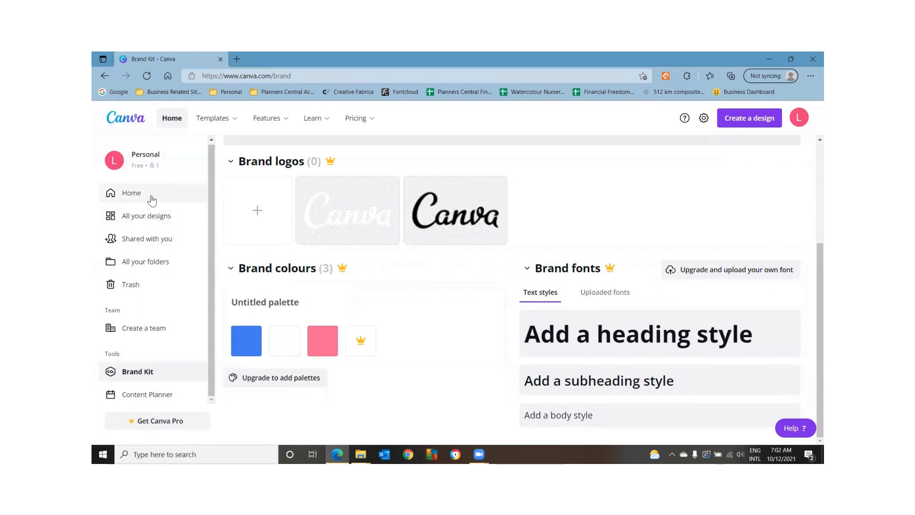
Return to the home page and create a new Facebook Post design, searching the design types for "facebook"
{"action": "left_click", "coordinate": [149, 196]}
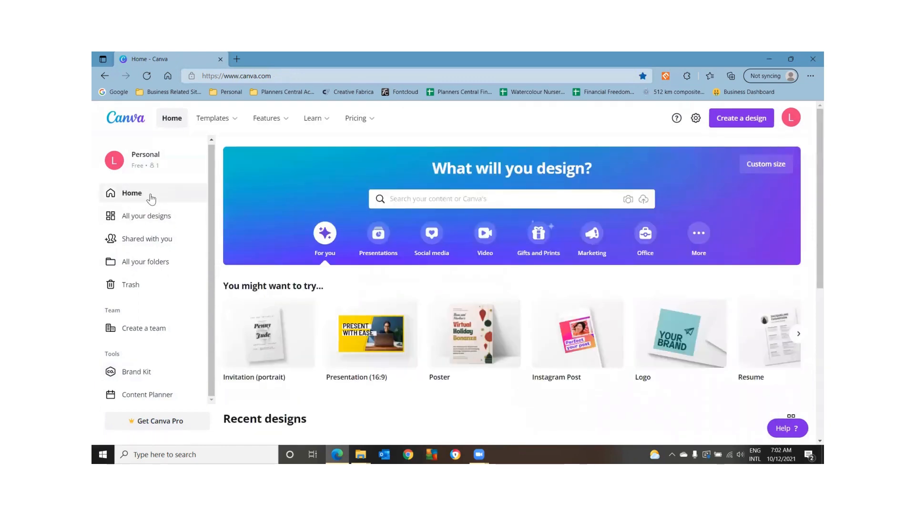
{"action": "left_click", "coordinate": [747, 124]}
{"action": "type", "text": "facebook"}
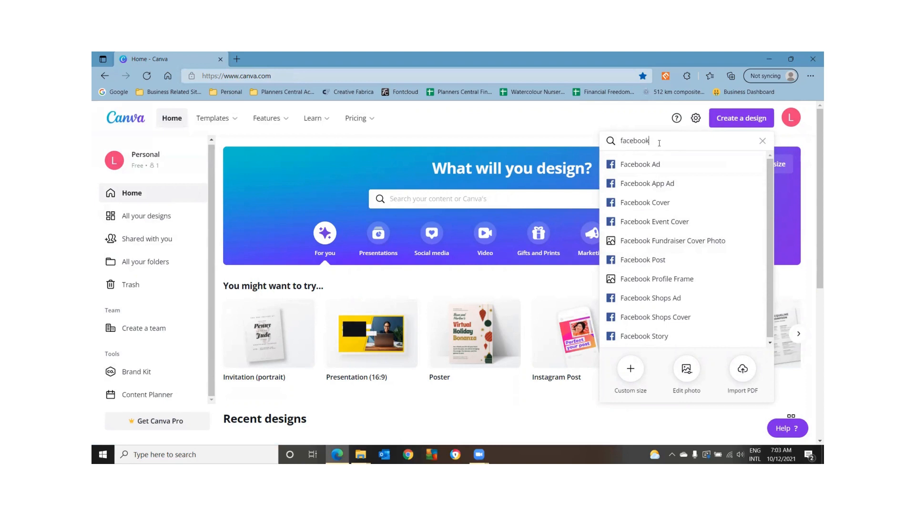
{"action": "left_click", "coordinate": [649, 261]}
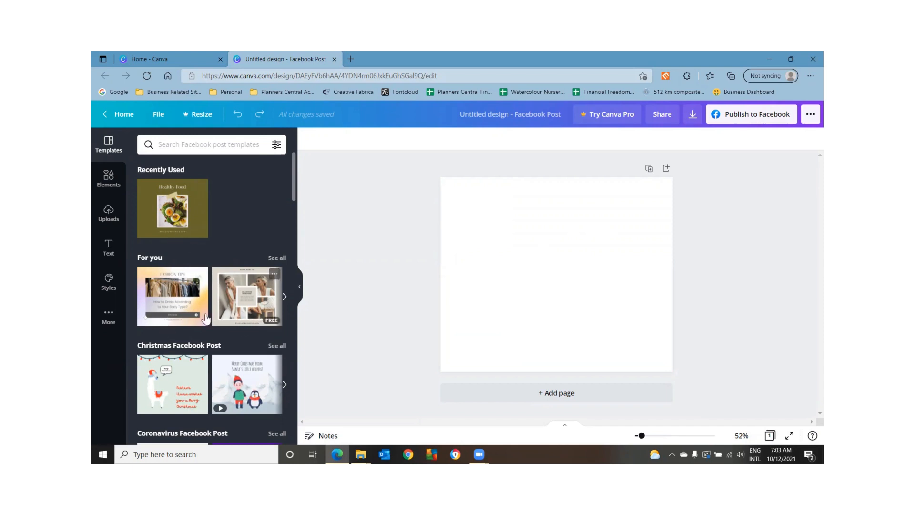
Browse the Facebook post templates and apply the recently used Healthy Food template to the blank page
{"action": "left_click_drag", "start_coordinate": [293, 184], "coordinate": [298, 447]}
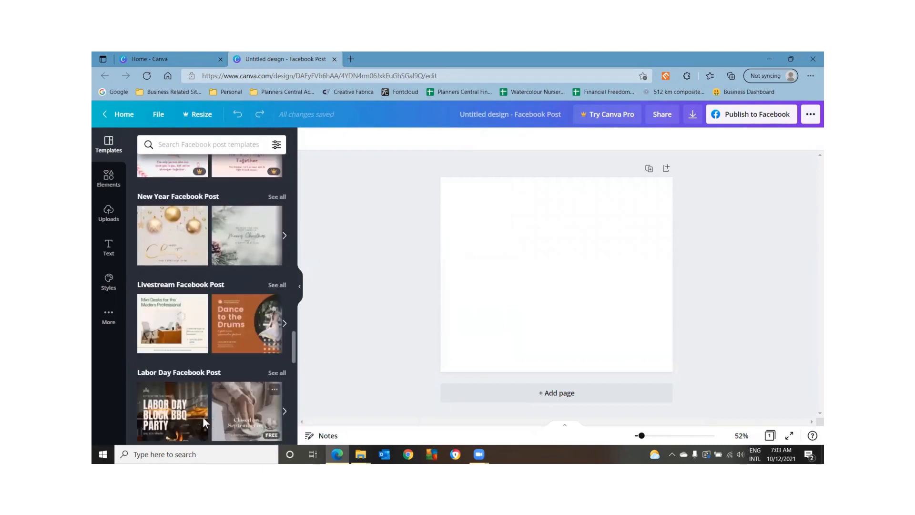
{"action": "mouse_move", "coordinate": [292, 345]}
{"action": "left_mouse_down"}
{"action": "mouse_move", "coordinate": [291, 394]}
{"action": "mouse_move", "coordinate": [298, 333]}
{"action": "left_mouse_up"}
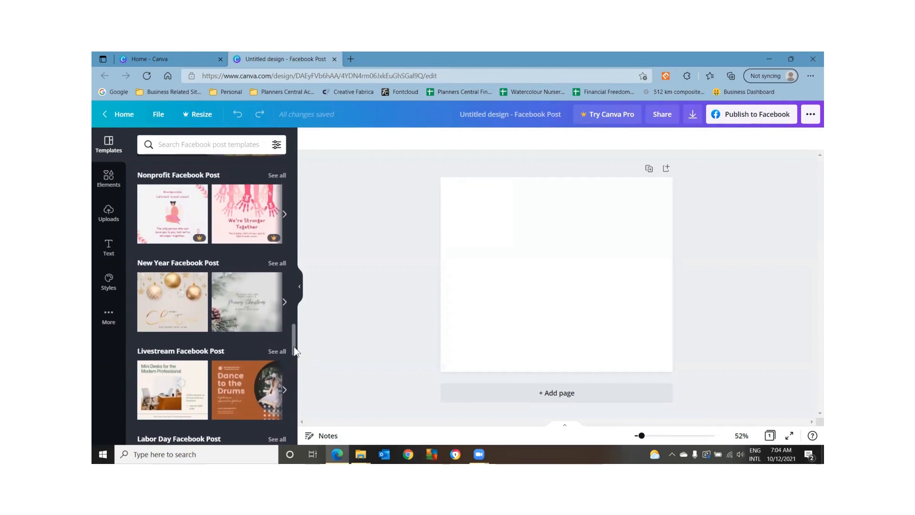
{"action": "left_click_drag", "start_coordinate": [293, 346], "coordinate": [327, 153]}
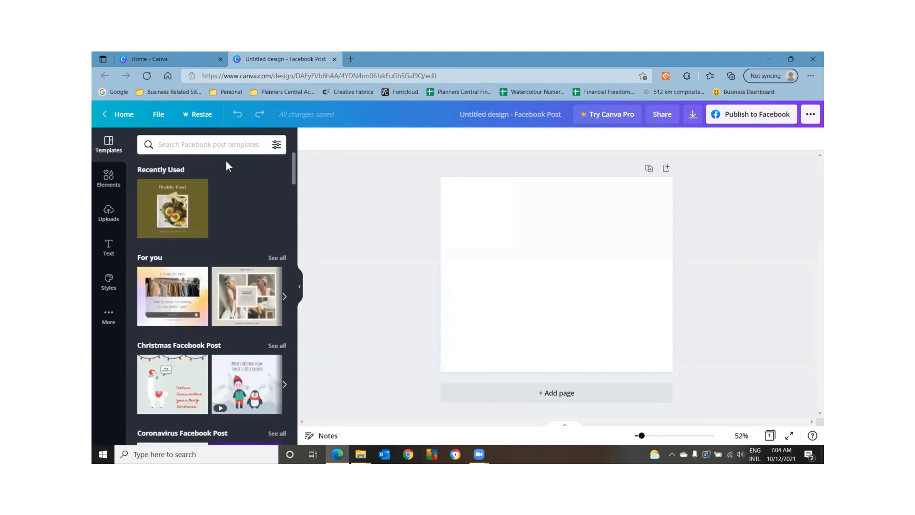
{"action": "left_click", "coordinate": [173, 205]}
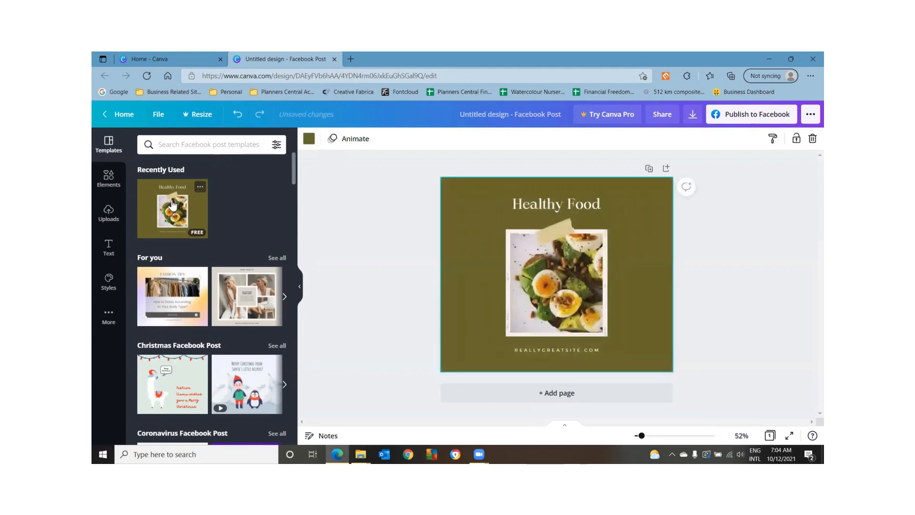
{"action": "left_click", "coordinate": [368, 208]}
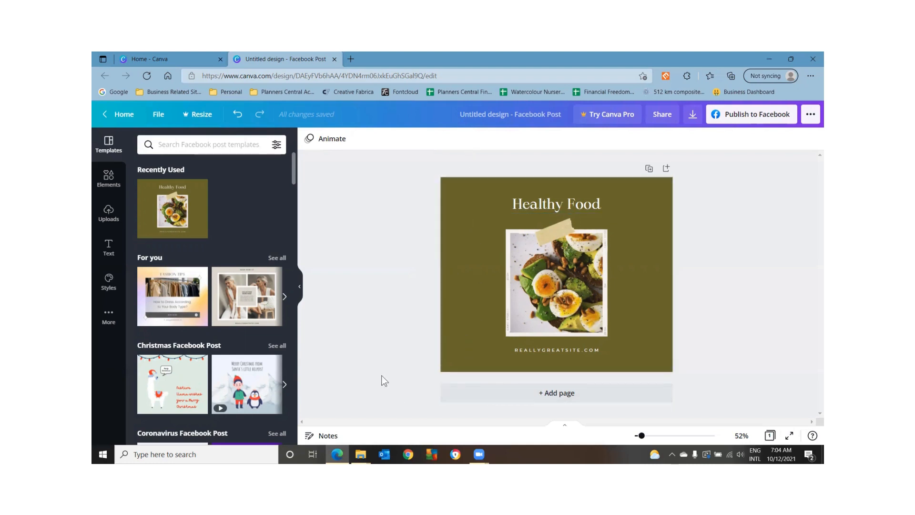
Add a second page and apply the beige fashion photo collage template from the suggested templates to it
{"action": "left_click", "coordinate": [480, 393]}
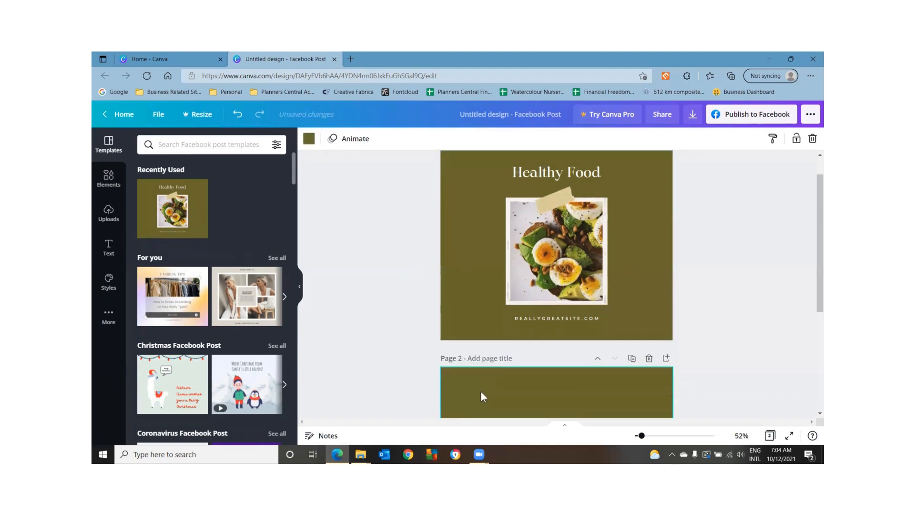
{"action": "left_click", "coordinate": [249, 305]}
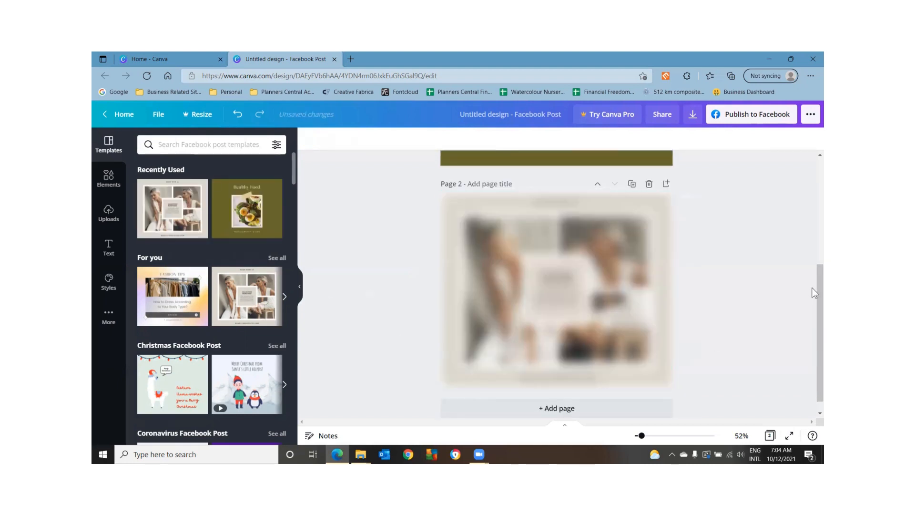
{"action": "left_click_drag", "start_coordinate": [813, 290], "coordinate": [814, 146]}
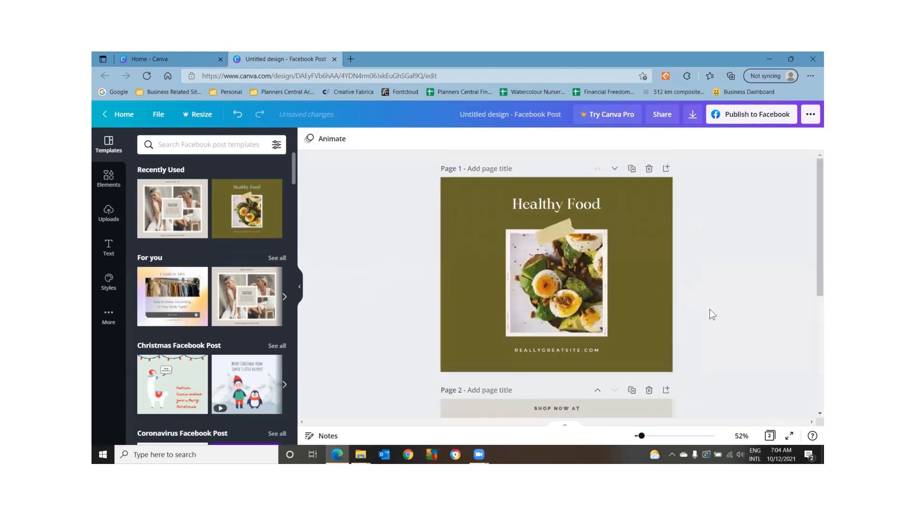
Set the background of the Healthy Food page to the pink from the brand palette
{"action": "left_click", "coordinate": [459, 210]}
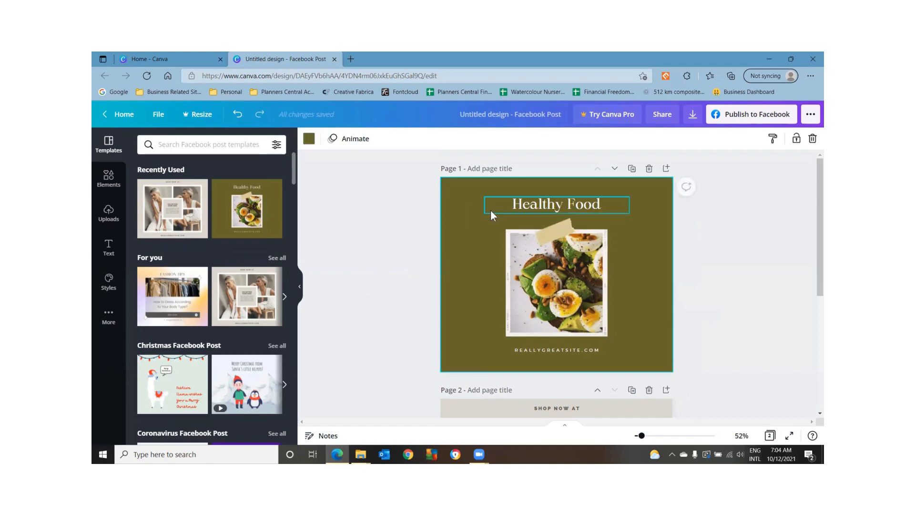
{"action": "left_click", "coordinate": [307, 143]}
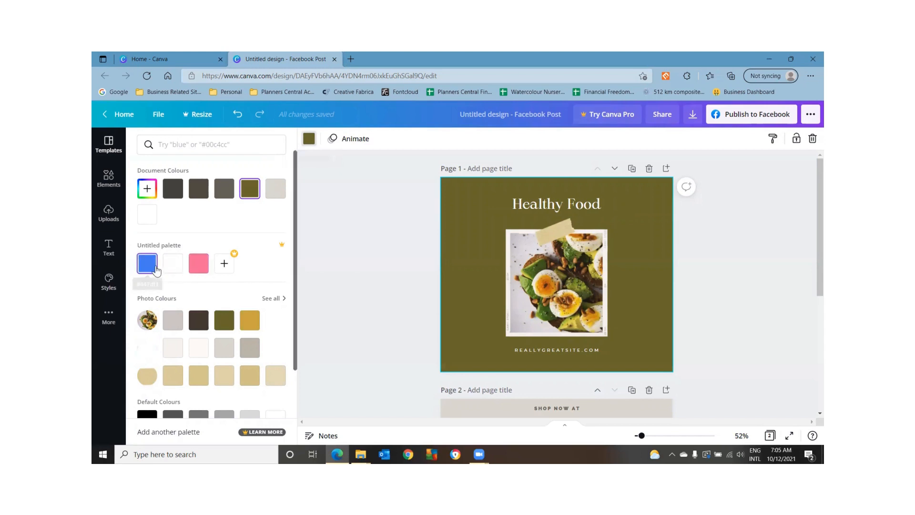
{"action": "left_click", "coordinate": [199, 270]}
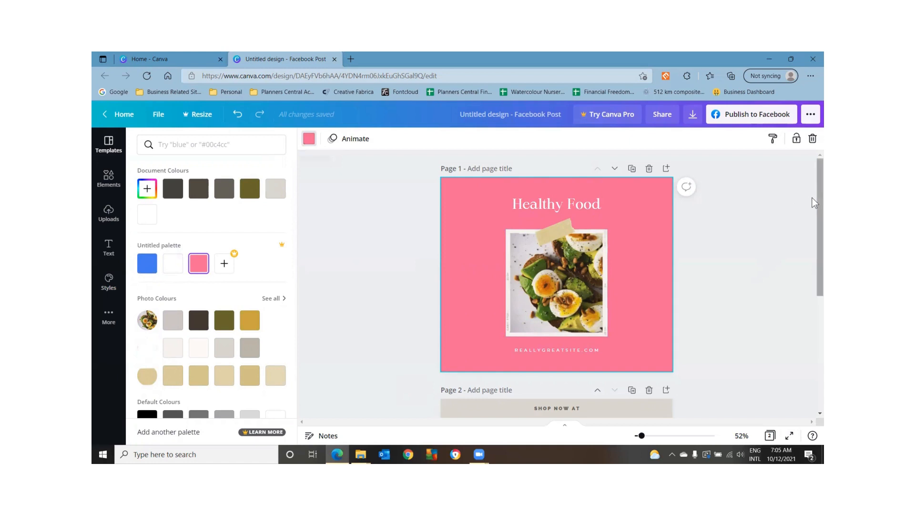
Set the background of page 2, the fashion collage, to the brand palette's pink and deselect the page
{"action": "left_click_drag", "start_coordinate": [811, 199], "coordinate": [814, 310]}
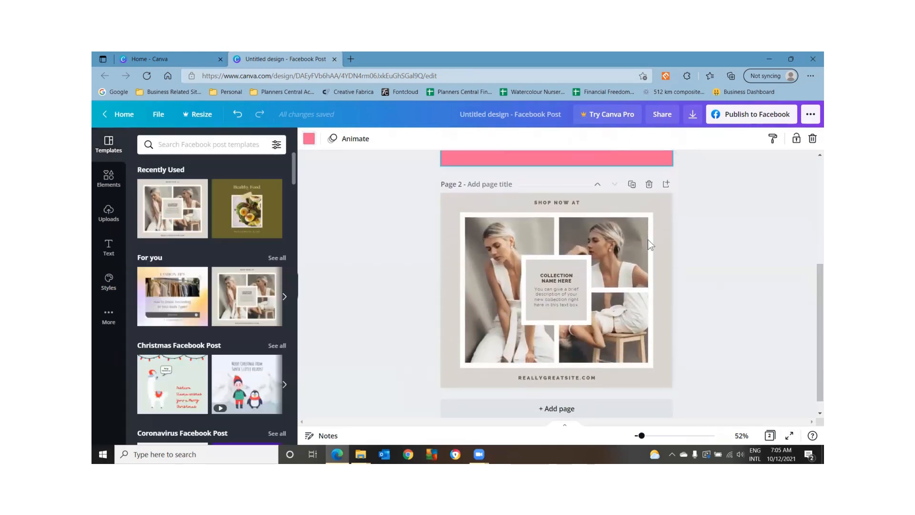
{"action": "left_click", "coordinate": [463, 196]}
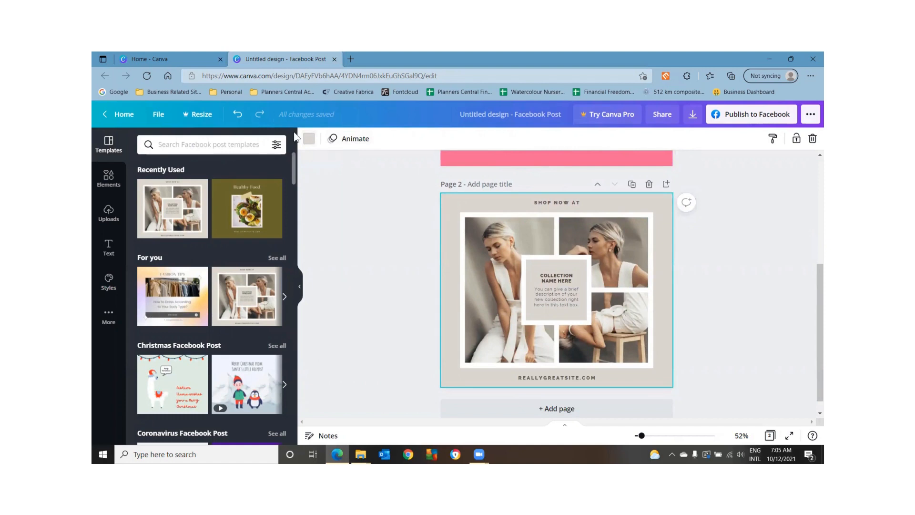
{"action": "left_click", "coordinate": [309, 139]}
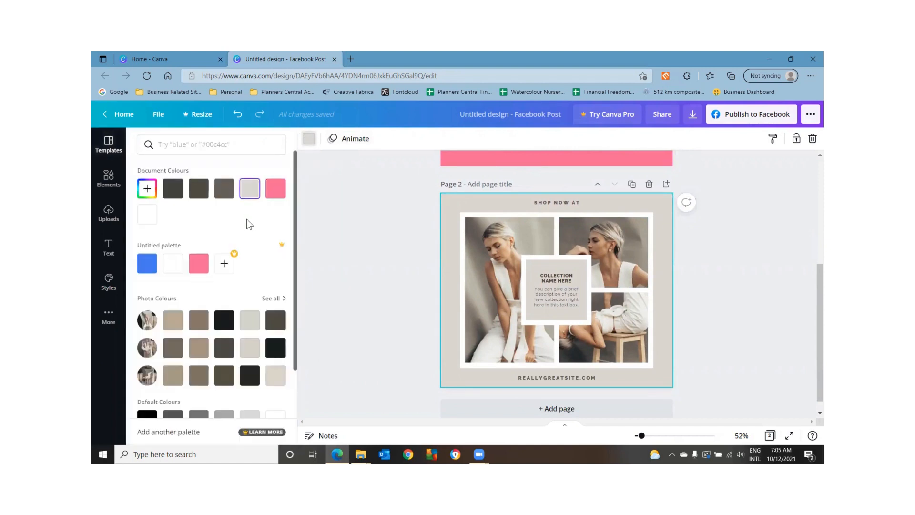
{"action": "left_click", "coordinate": [199, 264]}
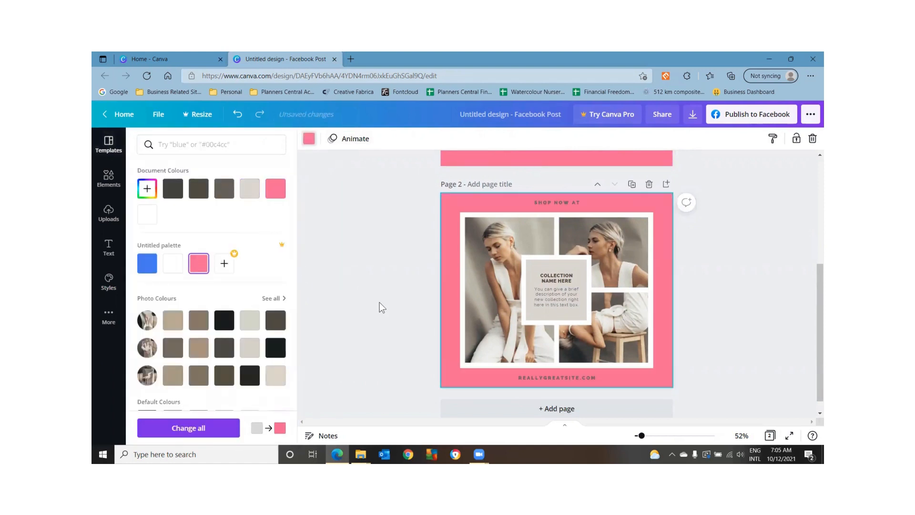
{"action": "left_click", "coordinate": [380, 302]}
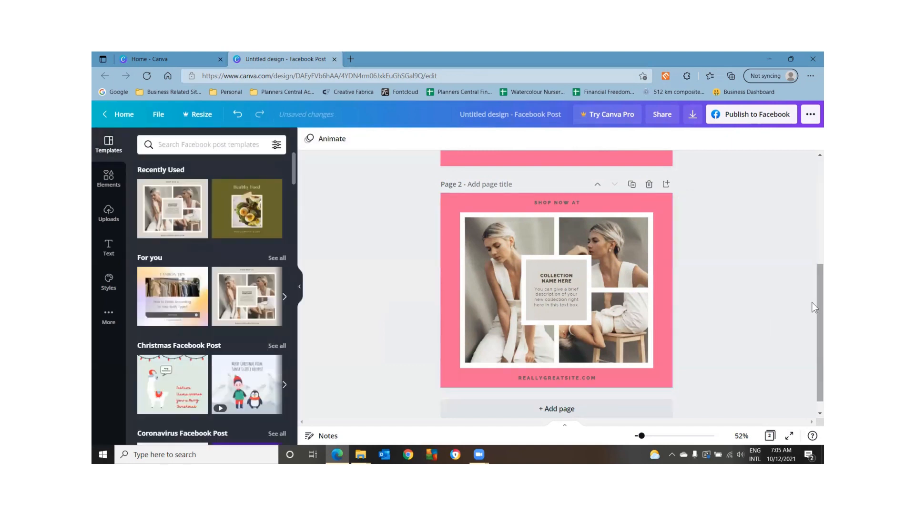
Apply the Caveat / Muli Black style to the Healthy Food page and shuffle its colours until the background is bright magenta
{"action": "scroll", "coordinate": [814, 308], "scroll_direction": "up", "scroll_amount": 5}
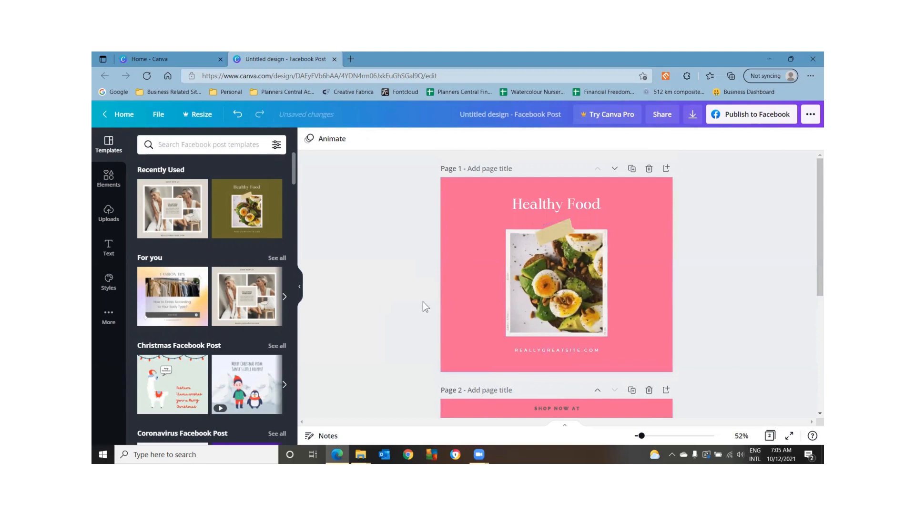
{"action": "left_click", "coordinate": [108, 286]}
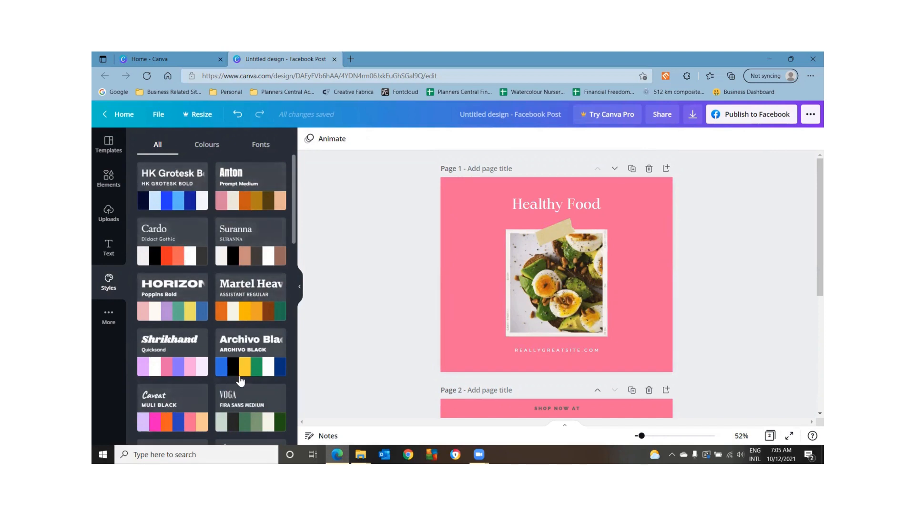
{"action": "left_click", "coordinate": [160, 403]}
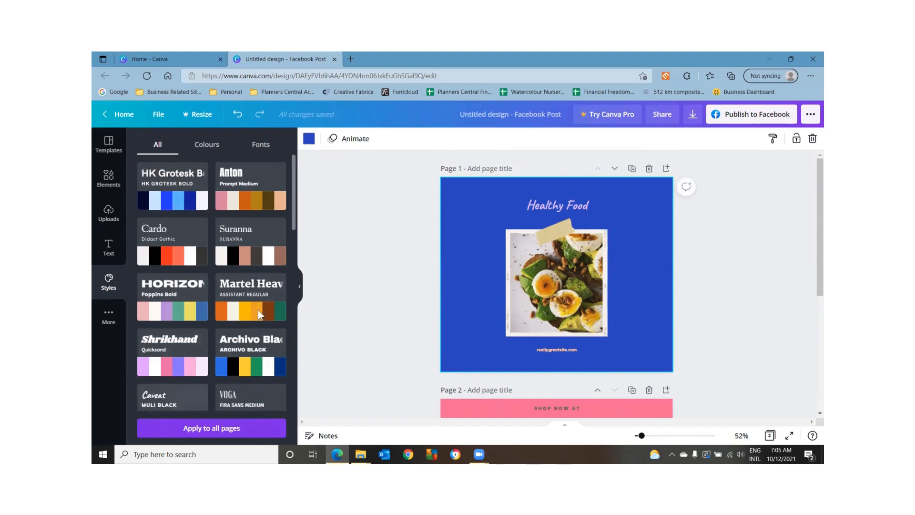
{"action": "scroll", "coordinate": [266, 229], "scroll_direction": "down", "scroll_amount": 3}
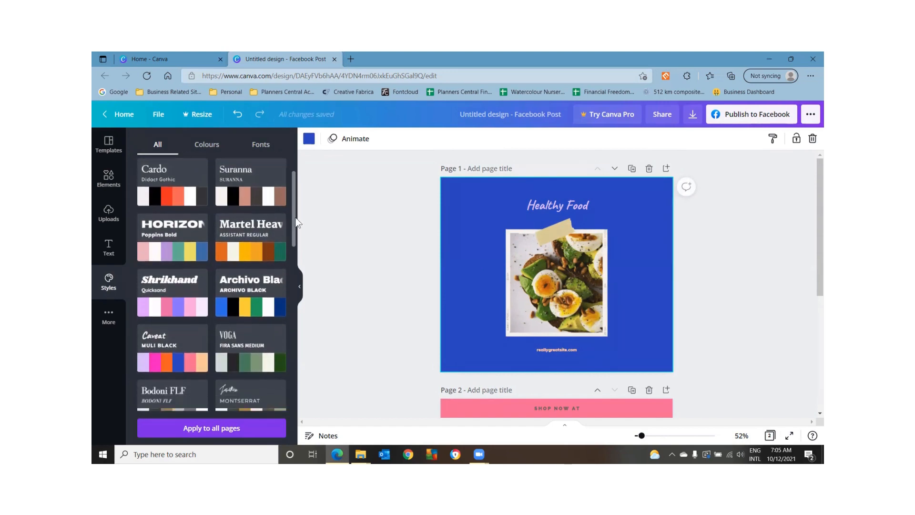
{"action": "left_click", "coordinate": [177, 334]}
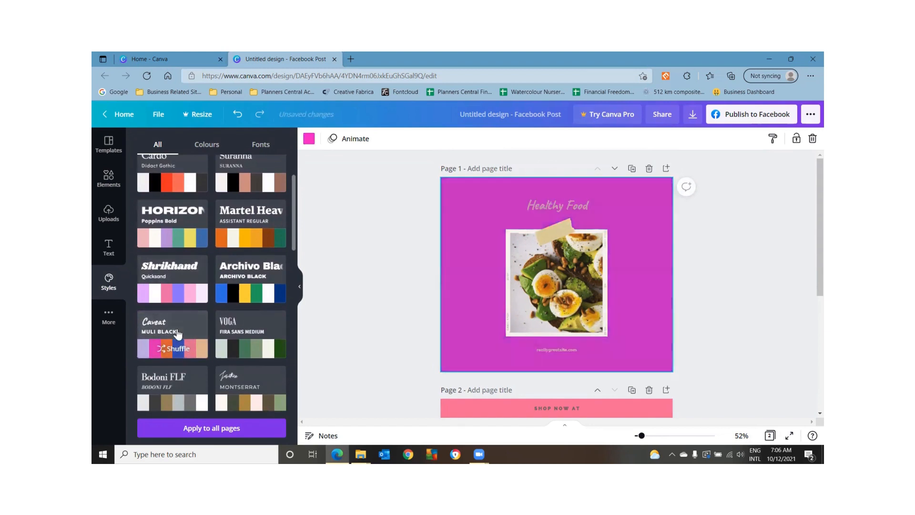
{"action": "left_click", "coordinate": [177, 333]}
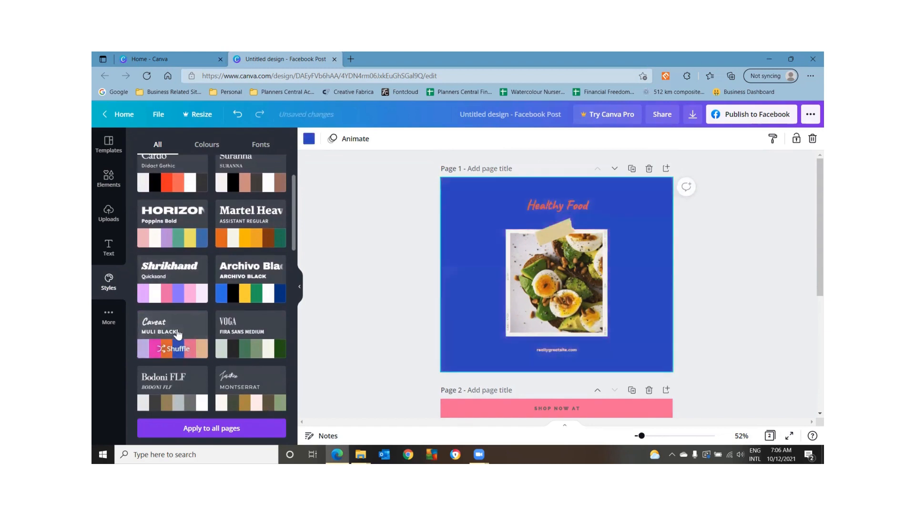
{"action": "left_click", "coordinate": [177, 334]}
{"action": "left_click", "coordinate": [177, 333]}
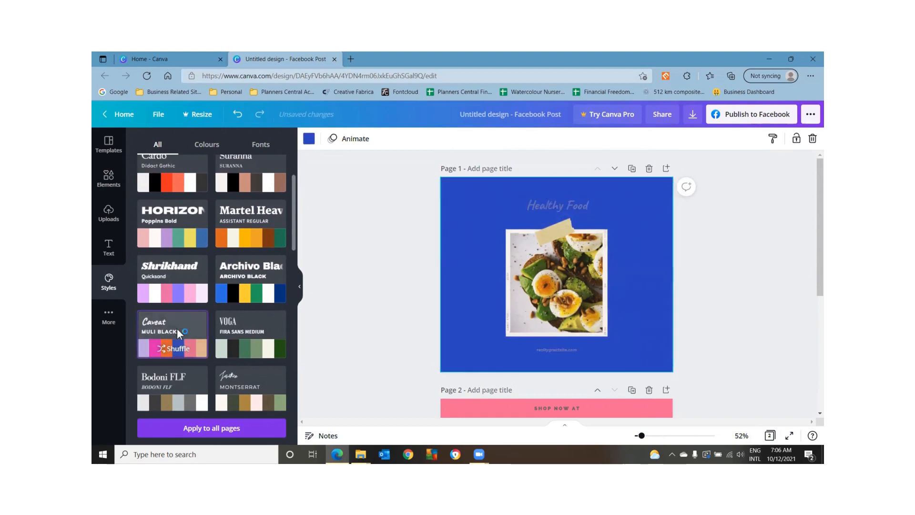
{"action": "left_click", "coordinate": [177, 333]}
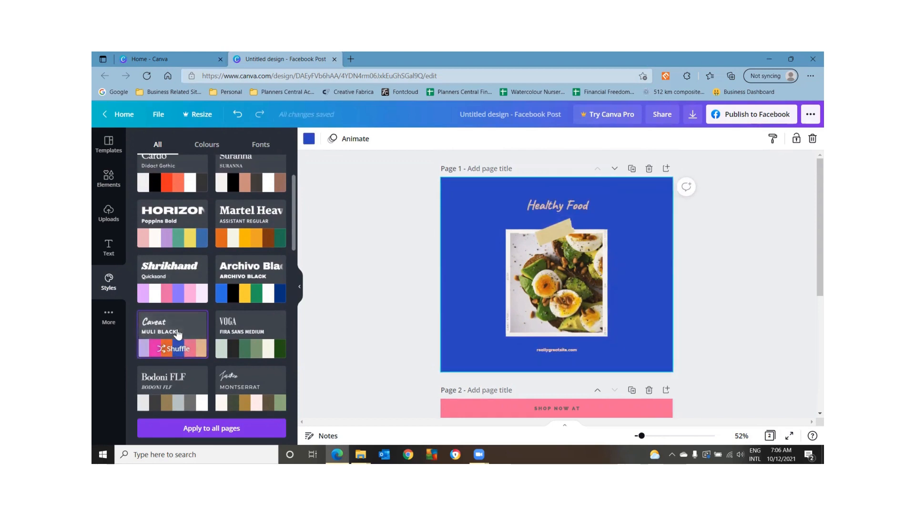
{"action": "left_click", "coordinate": [178, 334]}
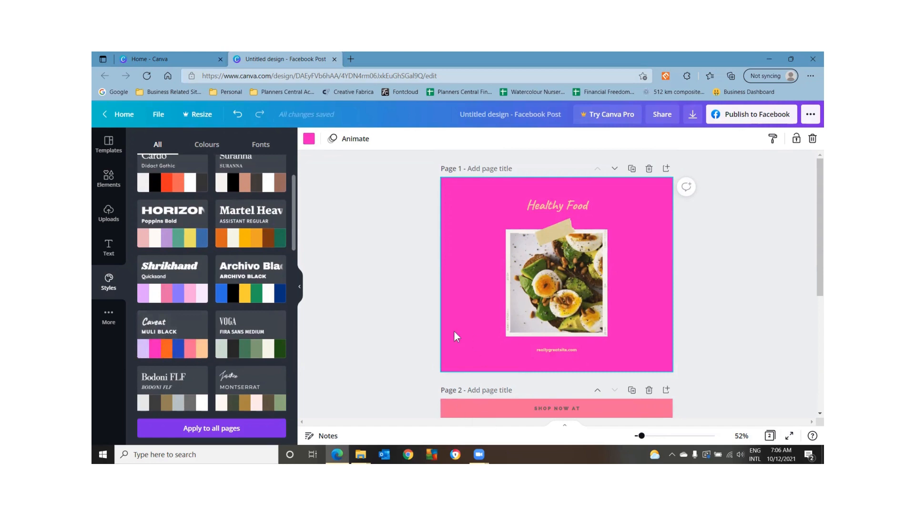
Apply the Healthy Food page's Caveat style to all pages and check page 2
{"action": "left_click", "coordinate": [225, 431]}
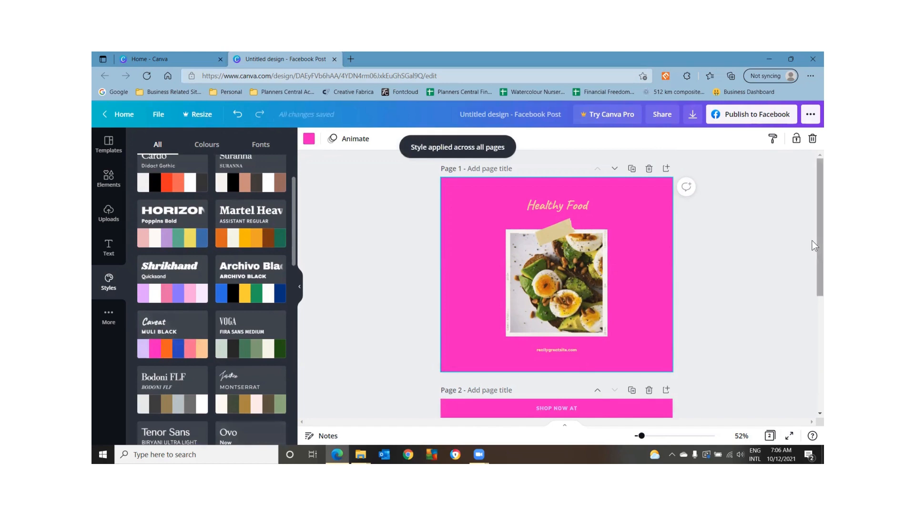
{"action": "scroll", "coordinate": [814, 275], "scroll_direction": "down", "scroll_amount": 1}
{"action": "scroll", "coordinate": [814, 276], "scroll_direction": "down", "scroll_amount": 3}
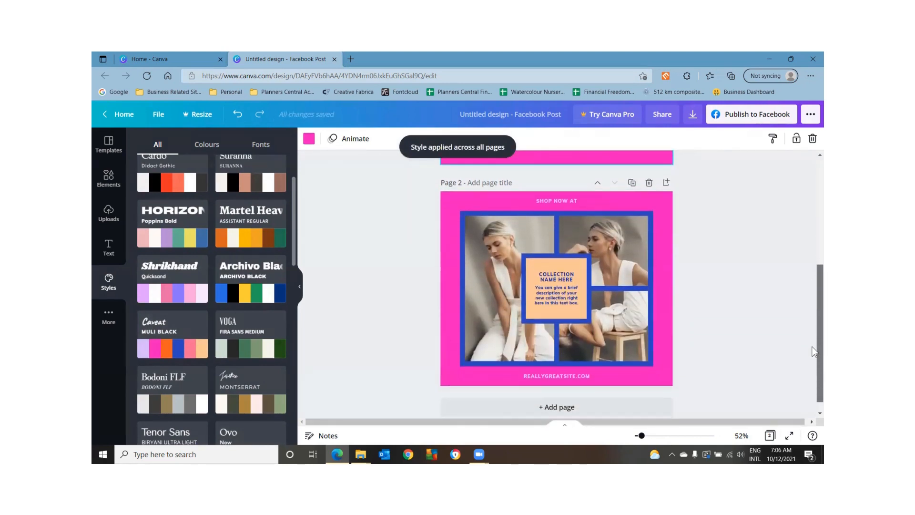
Shuffle the Caveat style's colours on page 2 until it has a magenta background and a lilac centre text box
{"action": "left_click", "coordinate": [176, 339]}
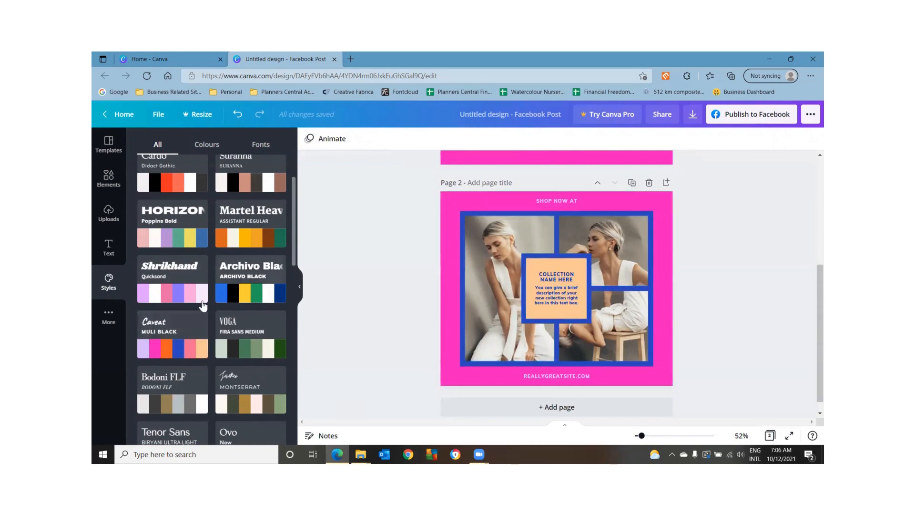
{"action": "left_click", "coordinate": [182, 322]}
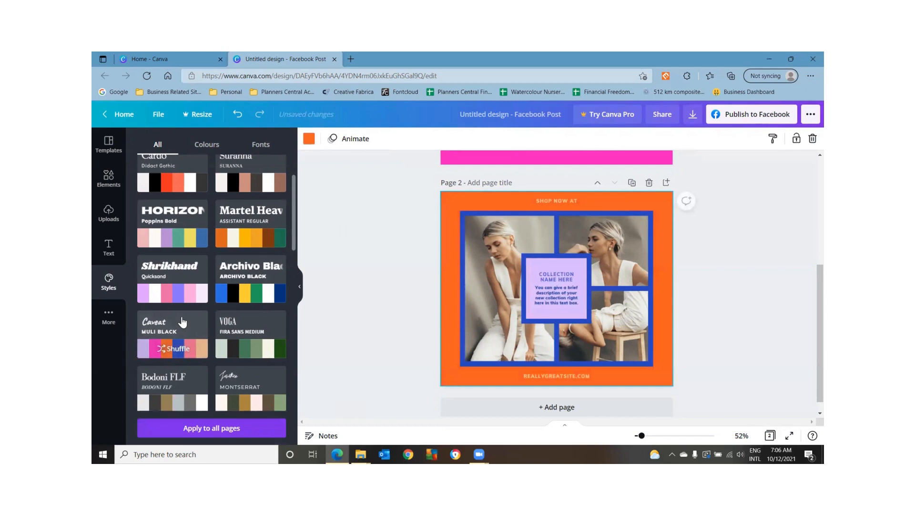
{"action": "left_click", "coordinate": [182, 323]}
{"action": "left_click", "coordinate": [182, 322]}
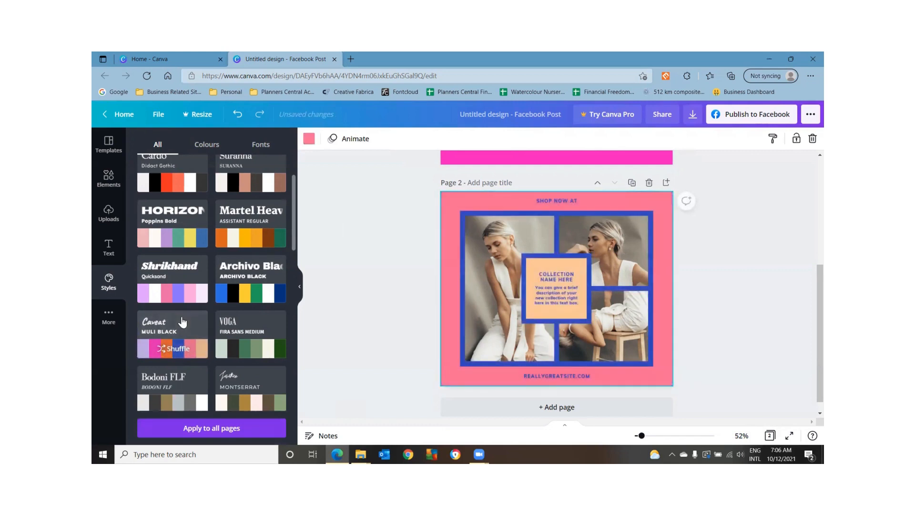
{"action": "left_click", "coordinate": [182, 323]}
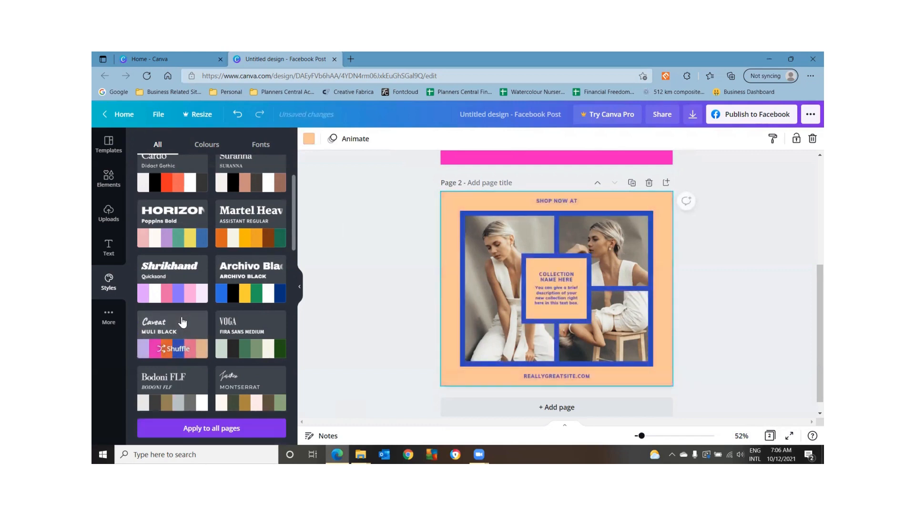
{"action": "left_click", "coordinate": [181, 322]}
{"action": "left_click", "coordinate": [182, 322]}
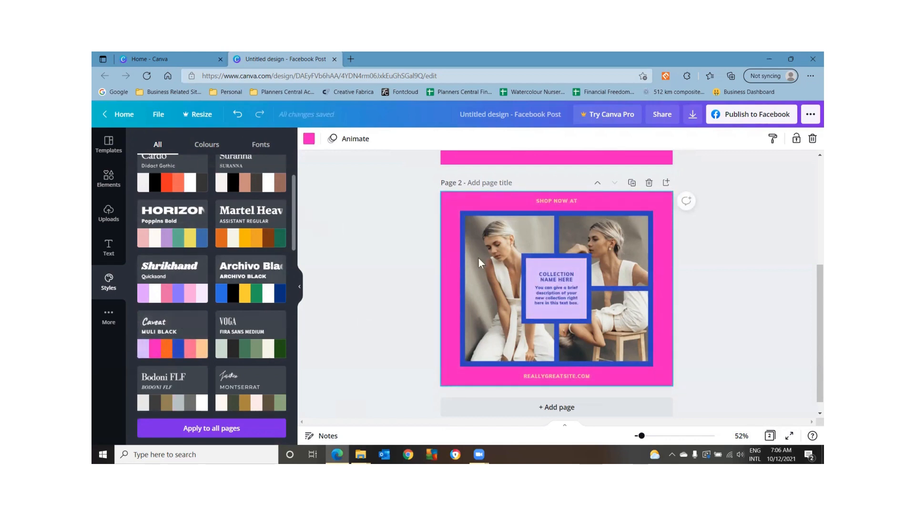
Change the Healthy Food page's magenta background to the brand palette's pink and apply that colour change across all pages
{"action": "left_click_drag", "start_coordinate": [813, 286], "coordinate": [814, 196]}
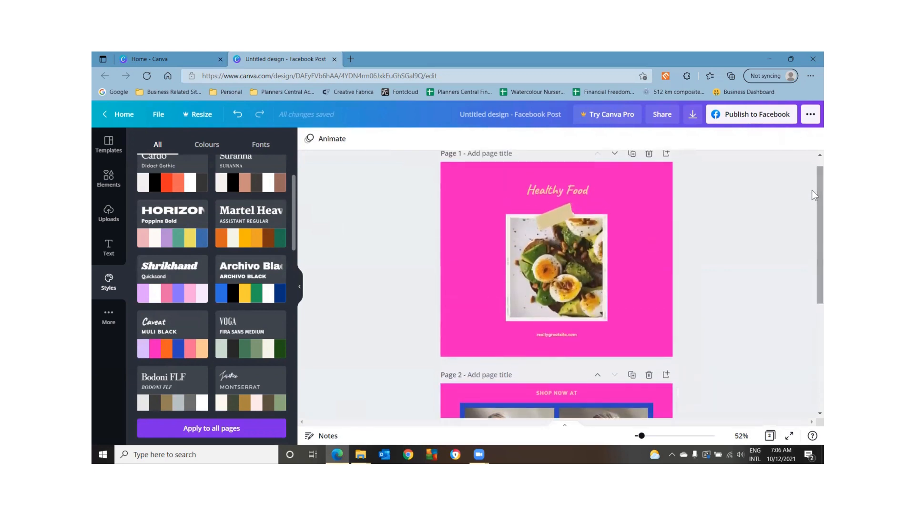
{"action": "left_click", "coordinate": [481, 174]}
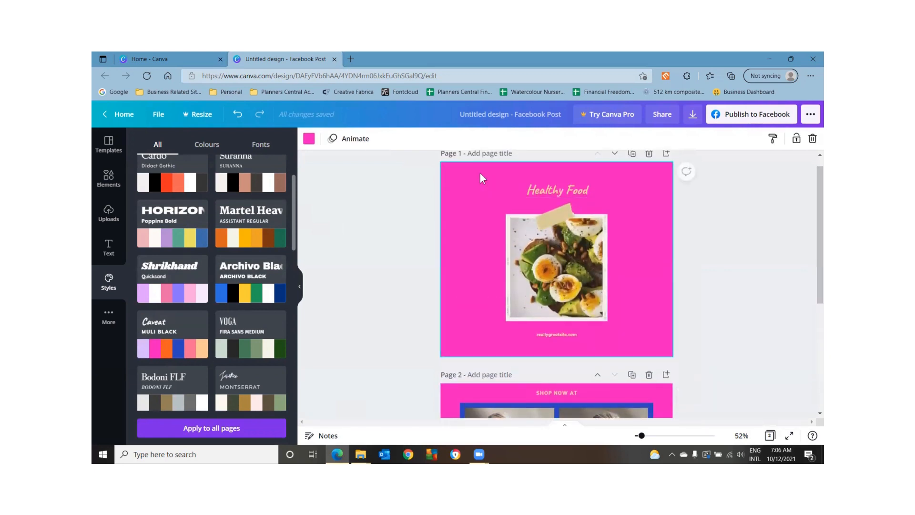
{"action": "left_click", "coordinate": [309, 138]}
{"action": "left_click", "coordinate": [198, 237]}
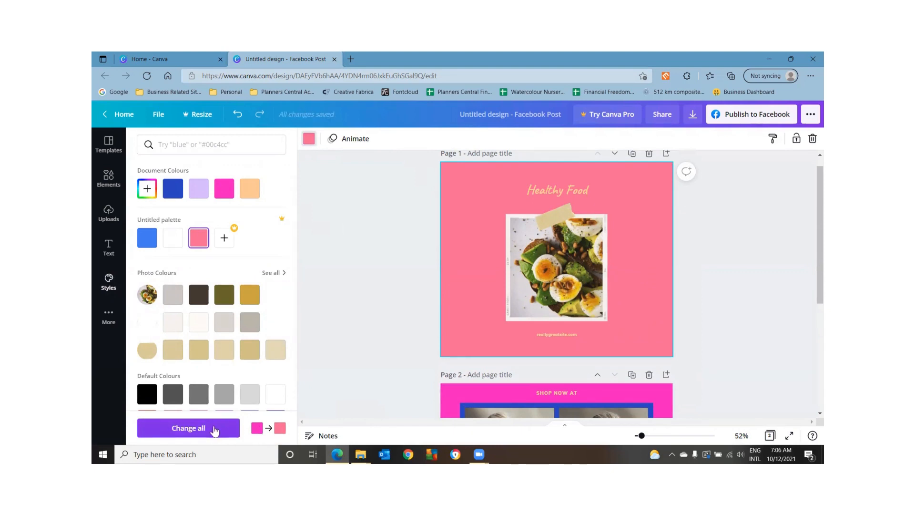
{"action": "left_click", "coordinate": [196, 431]}
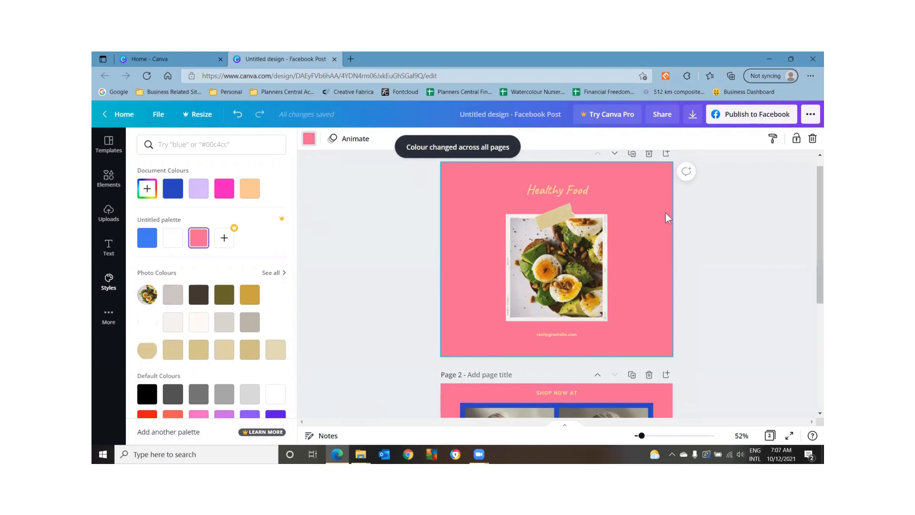
Copy the text style of the "Healthy Food" heading onto the "Shop Now At" heading on page 2
{"action": "left_click", "coordinate": [551, 188]}
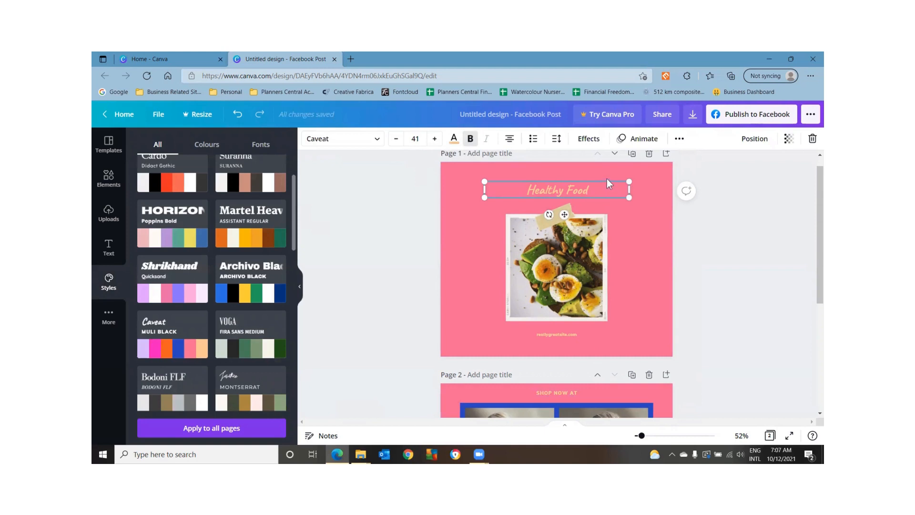
{"action": "left_click", "coordinate": [679, 139]}
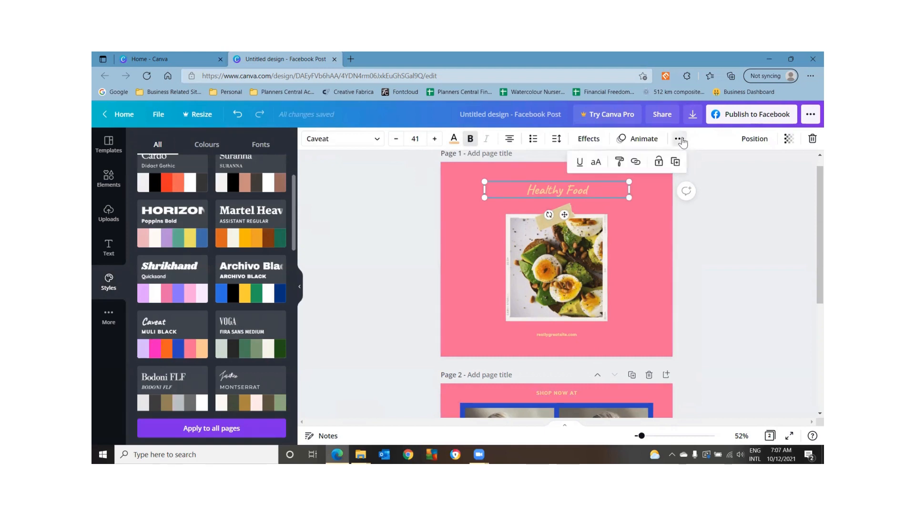
{"action": "left_click", "coordinate": [619, 162]}
{"action": "left_click", "coordinate": [560, 394]}
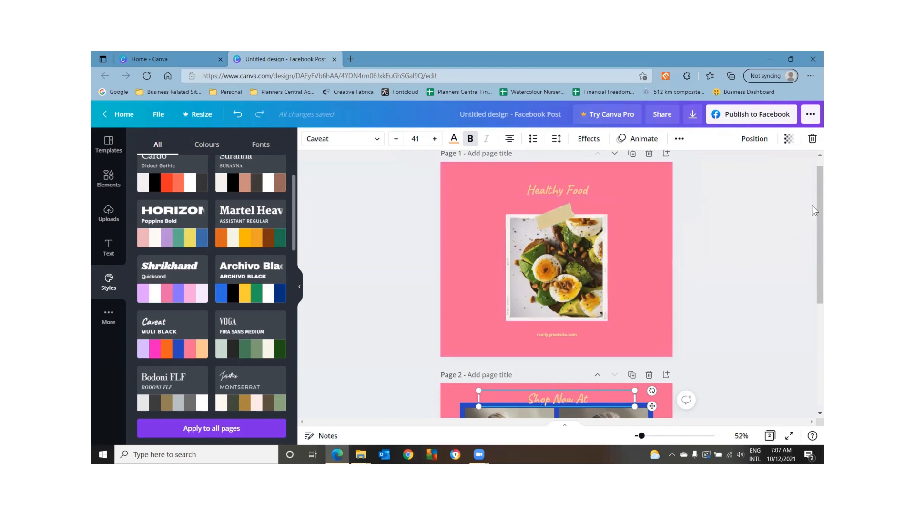
Copy the text style of page 1's website address onto the website address at the foot of page 2
{"action": "left_click_drag", "start_coordinate": [812, 201], "coordinate": [813, 286]}
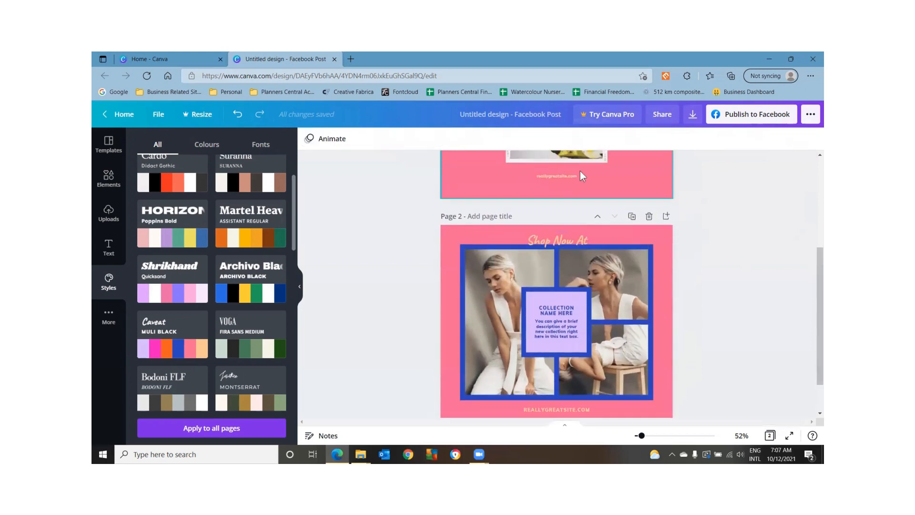
{"action": "left_click", "coordinate": [556, 177]}
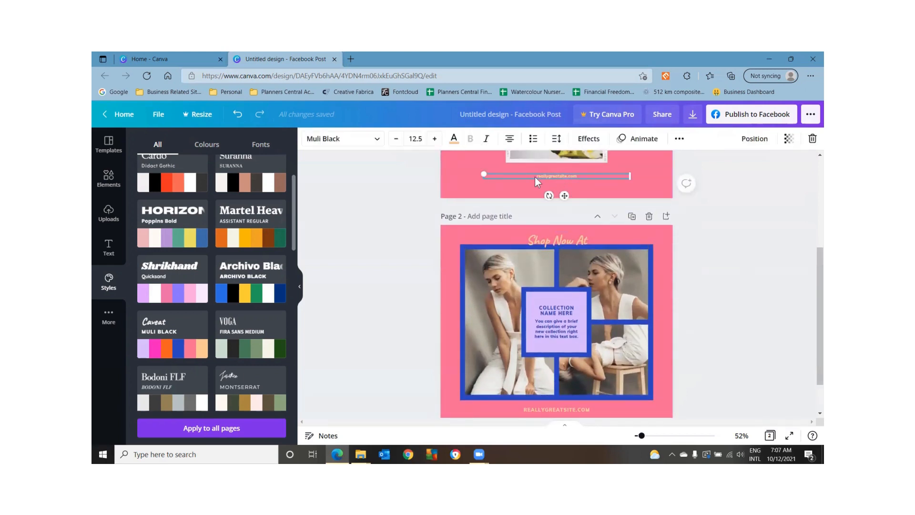
{"action": "left_click", "coordinate": [679, 140]}
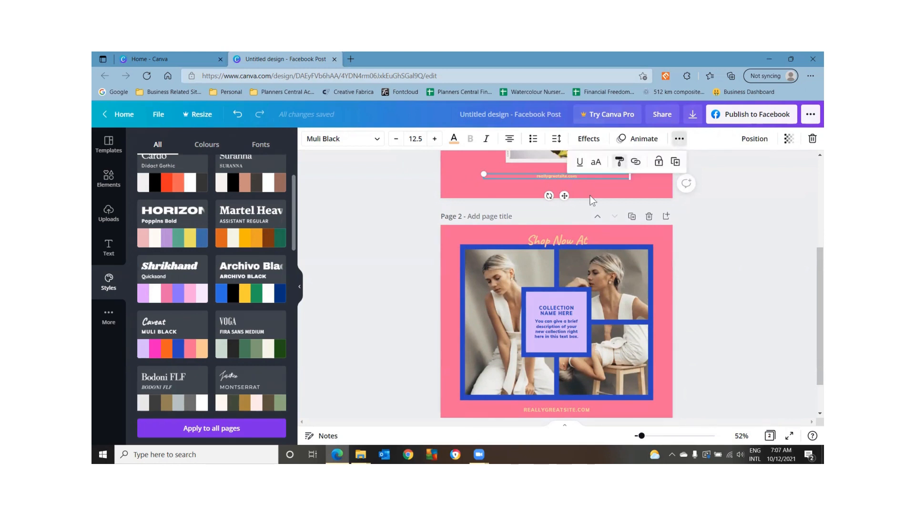
{"action": "left_click", "coordinate": [554, 410]}
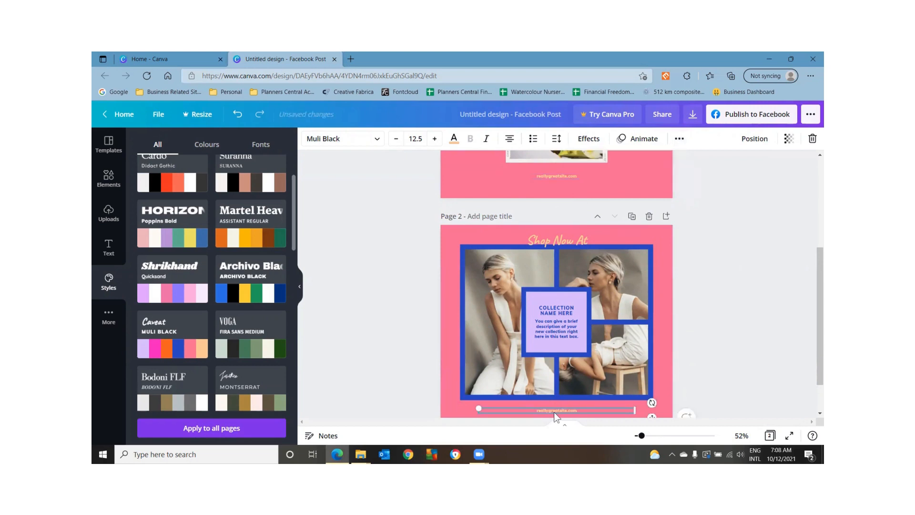
Set the font of page 2's "Collection Name Here" heading to Anton and its description text to Aileron Regular
{"action": "left_click_drag", "start_coordinate": [815, 313], "coordinate": [811, 346]}
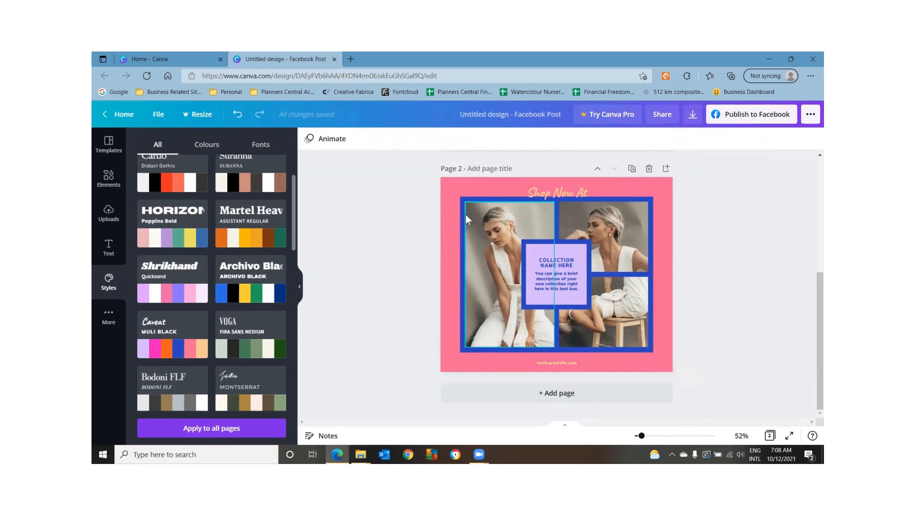
{"action": "left_click", "coordinate": [462, 228]}
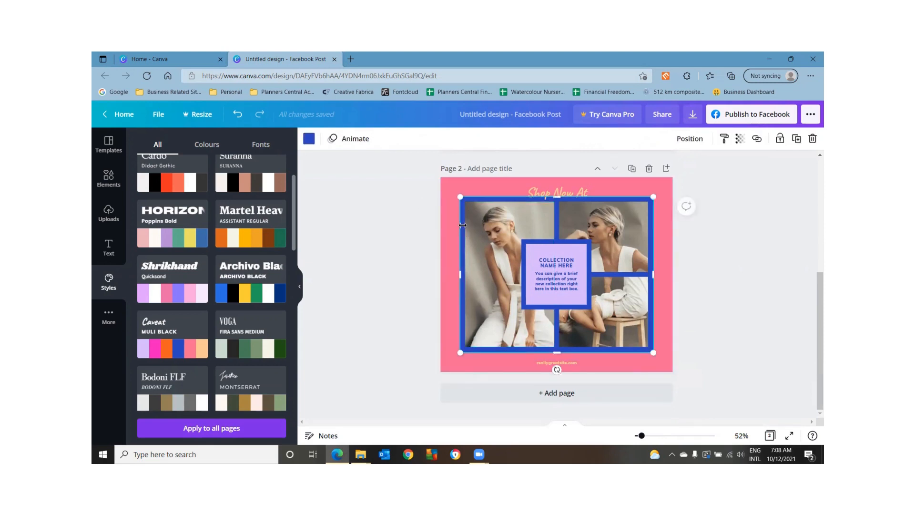
{"action": "left_click", "coordinate": [553, 267]}
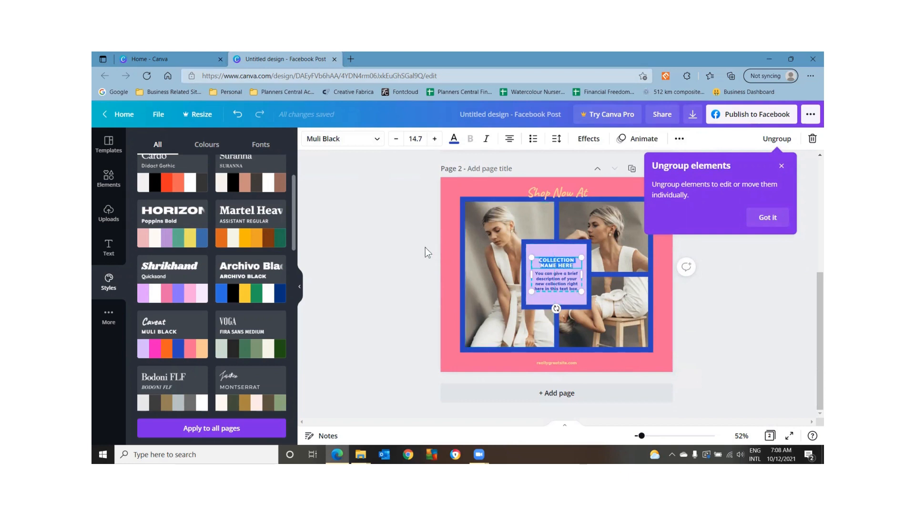
{"action": "left_click", "coordinate": [341, 141]}
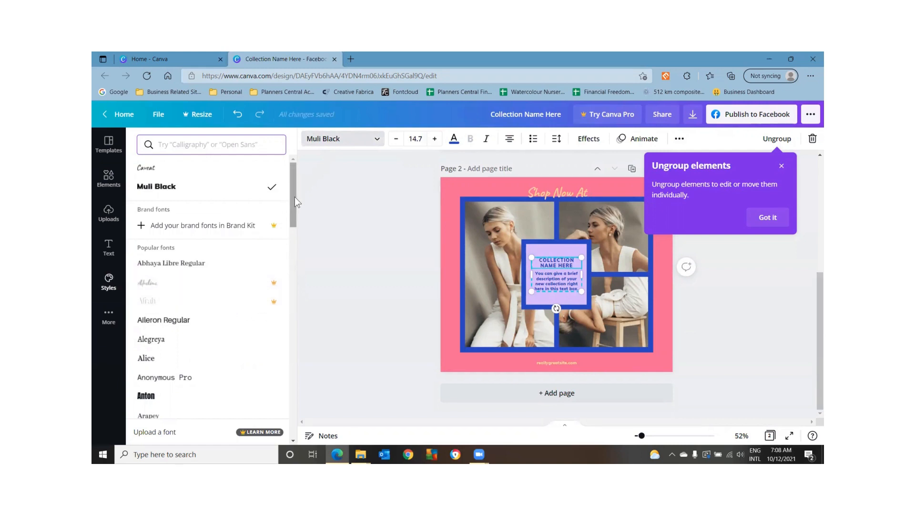
{"action": "left_click_drag", "start_coordinate": [294, 196], "coordinate": [296, 208]}
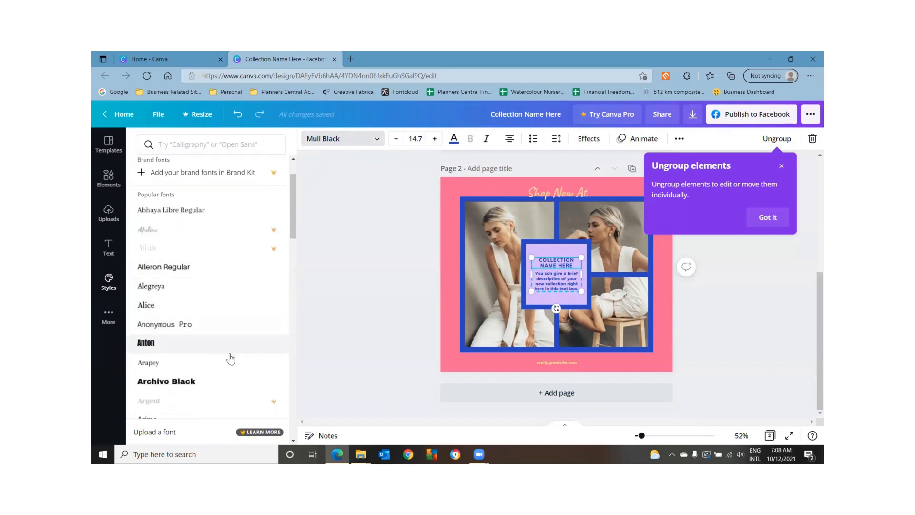
{"action": "left_click", "coordinate": [170, 350]}
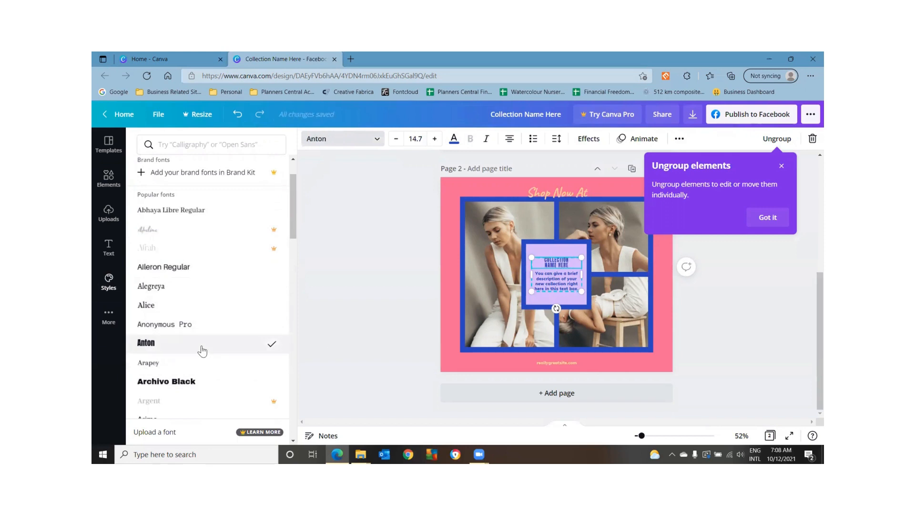
{"action": "left_click", "coordinate": [559, 282]}
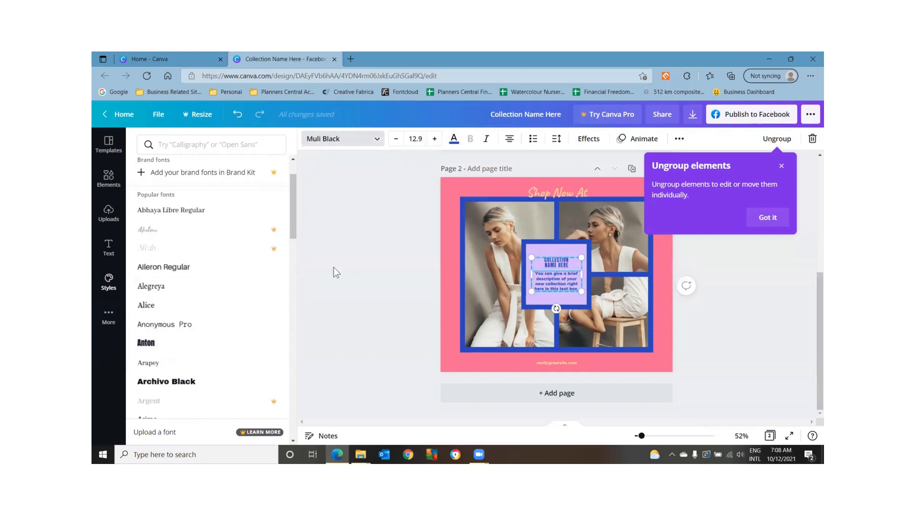
{"action": "left_click", "coordinate": [186, 271]}
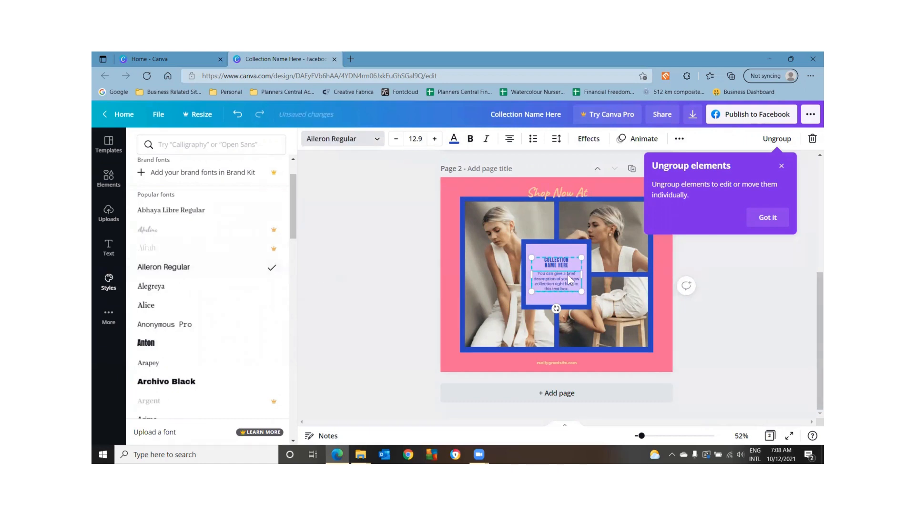
Ungroup the "Collection Name Here" heading from its description on page 2 and move the heading slightly up
{"action": "left_click", "coordinate": [391, 278]}
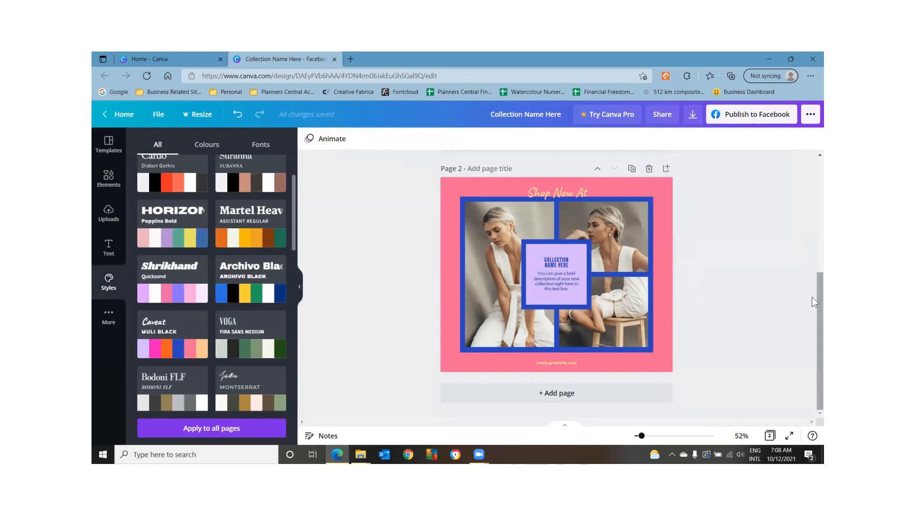
{"action": "mouse_move", "coordinate": [813, 296]}
{"action": "left_mouse_down"}
{"action": "mouse_move", "coordinate": [812, 191]}
{"action": "mouse_move", "coordinate": [813, 301]}
{"action": "left_mouse_up"}
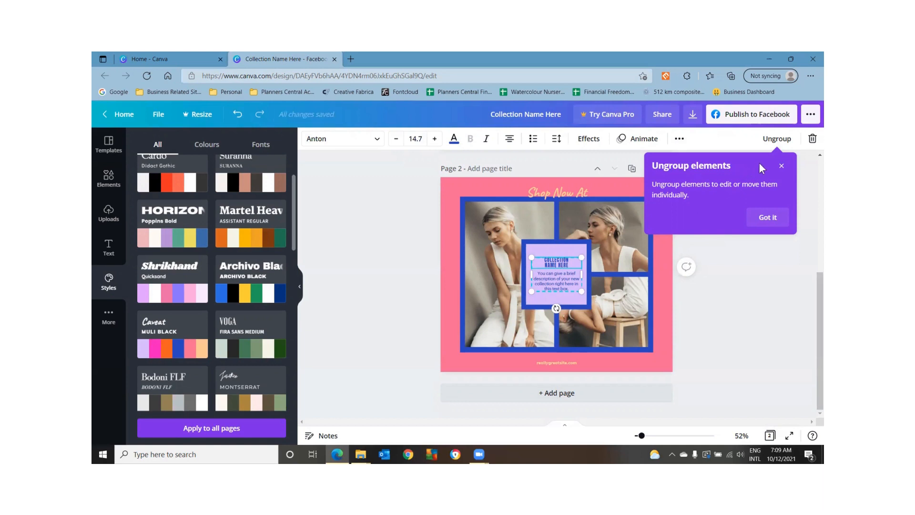
{"action": "left_click", "coordinate": [767, 218]}
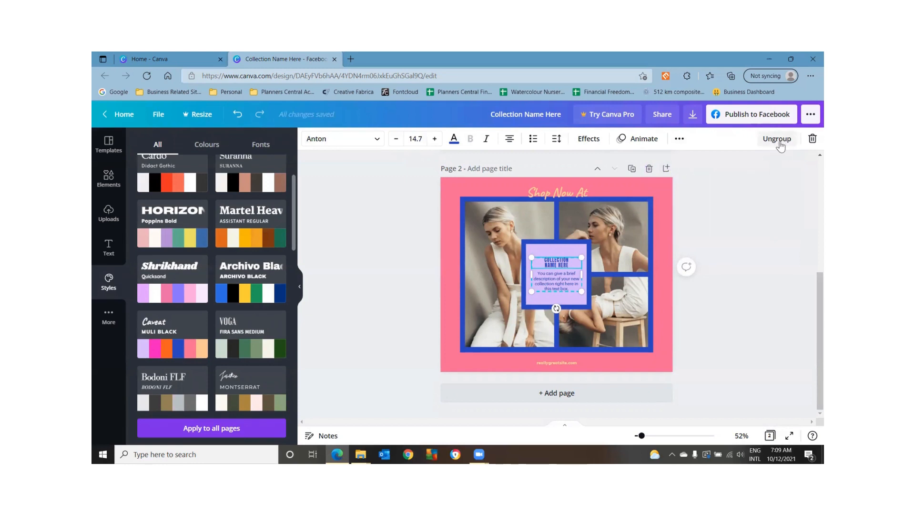
{"action": "left_click", "coordinate": [779, 142]}
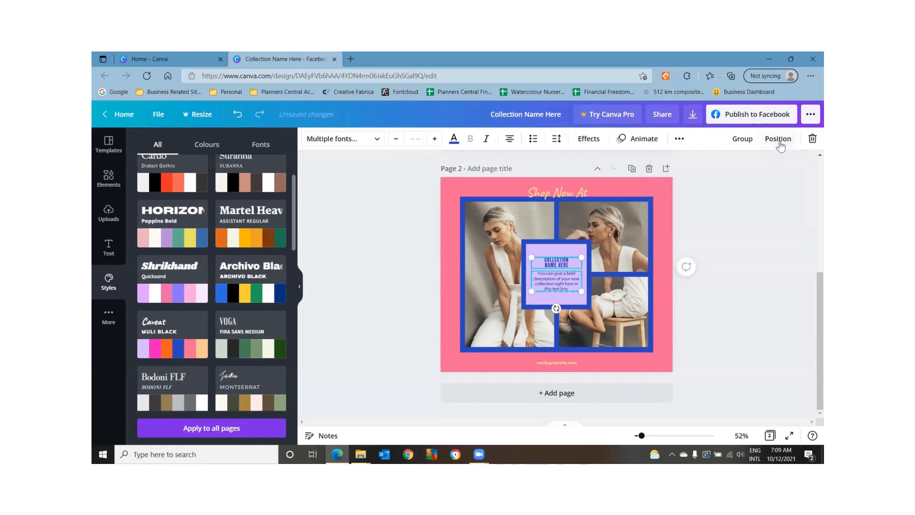
{"action": "left_click", "coordinate": [737, 265]}
{"action": "left_click_drag", "start_coordinate": [550, 261], "coordinate": [550, 258]}
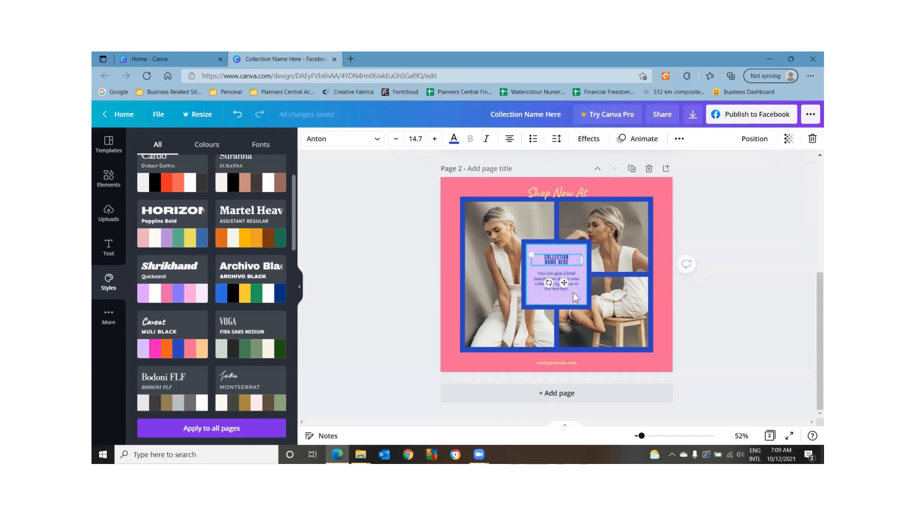
Widen the "Collection Name Here" heading's text box on both sides to nearly fill the lilac centre box
{"action": "left_click", "coordinate": [396, 263]}
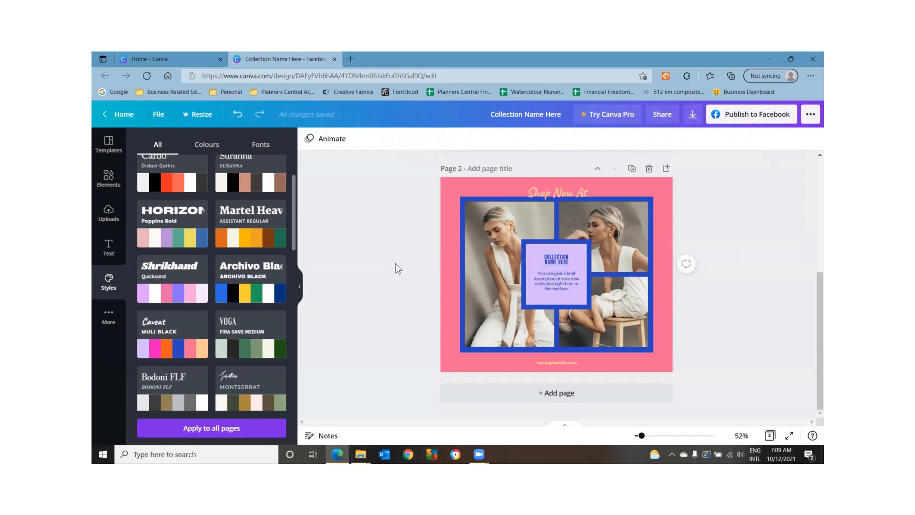
{"action": "left_click", "coordinate": [551, 262]}
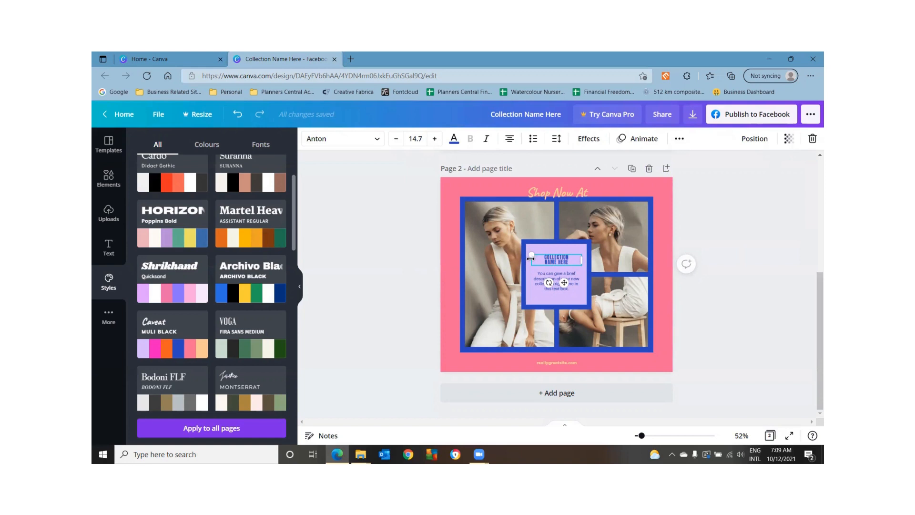
{"action": "left_click_drag", "start_coordinate": [530, 257], "coordinate": [525, 258]}
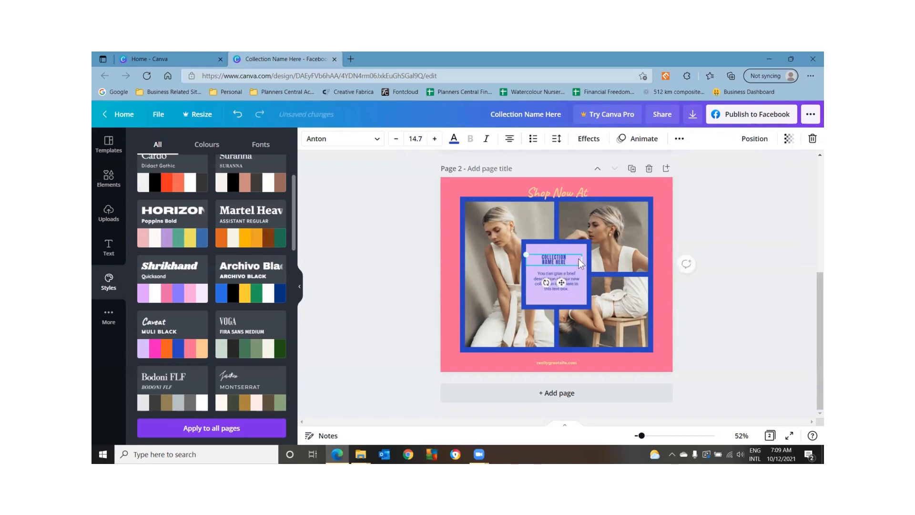
{"action": "left_click_drag", "start_coordinate": [581, 261], "coordinate": [588, 261]}
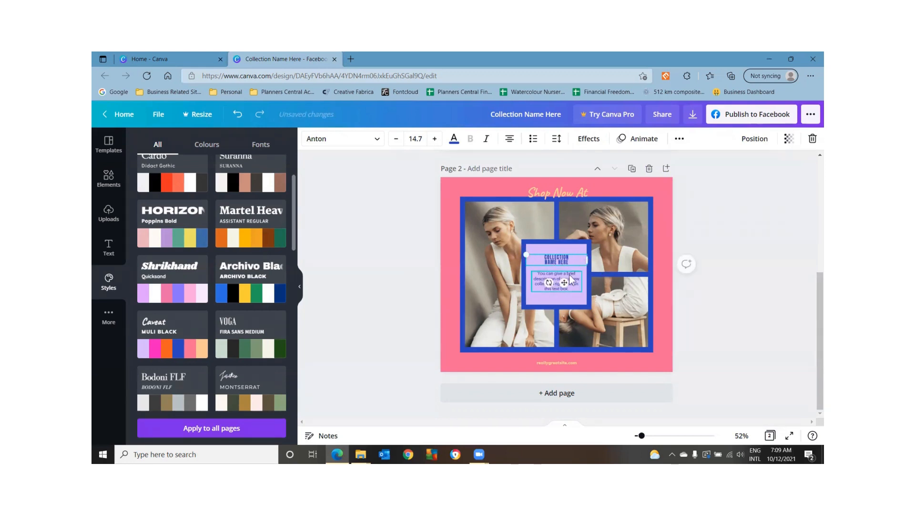
{"action": "left_click", "coordinate": [539, 280]}
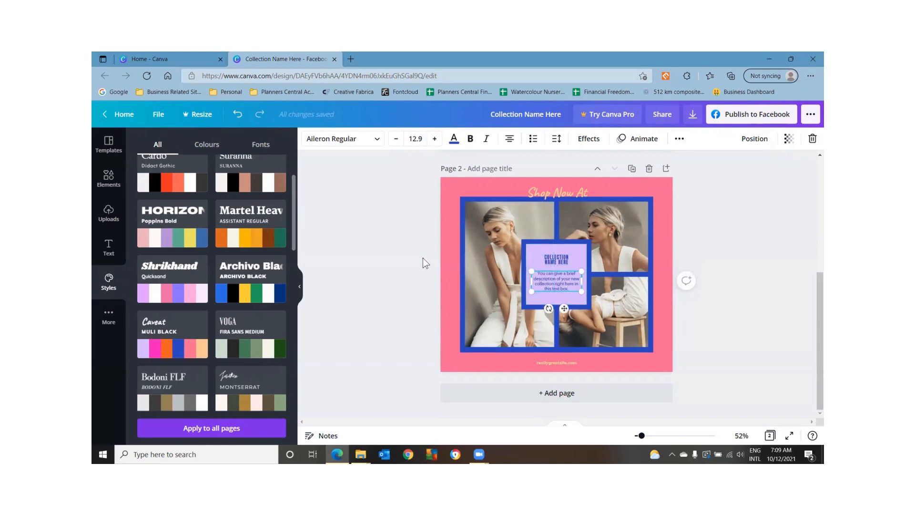
{"action": "left_click", "coordinate": [422, 258]}
Group the "Collection Name Here" heading with its description and nudge the group slightly up within the lilac box
{"action": "left_click", "coordinate": [542, 259]}
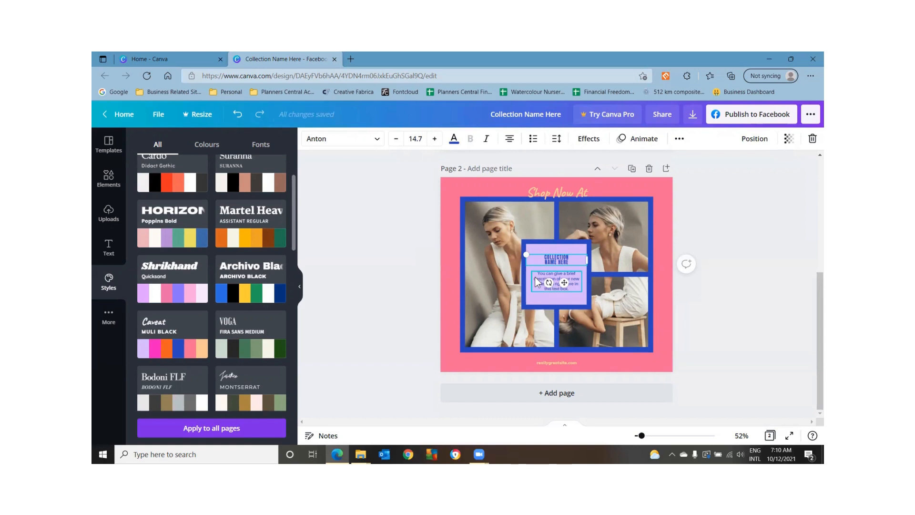
{"action": "left_click", "coordinate": [536, 281], "text": "shift"}
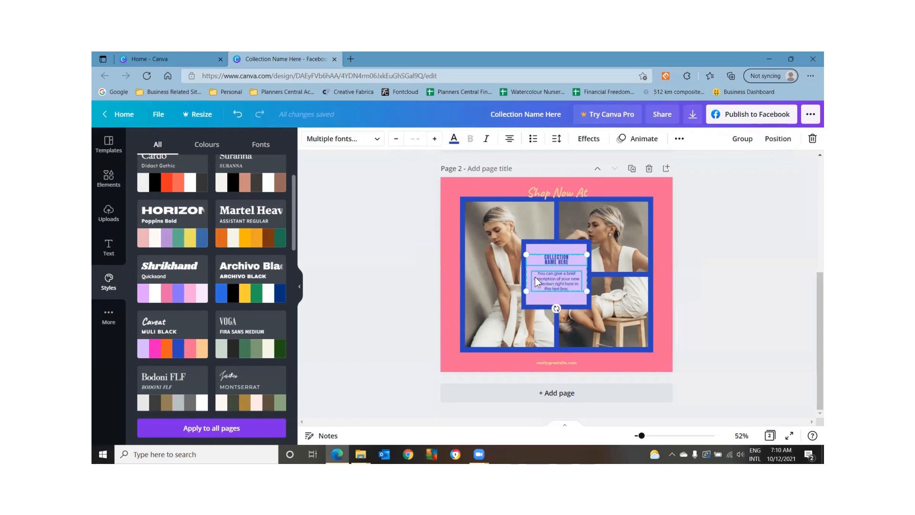
{"action": "left_click", "coordinate": [743, 141]}
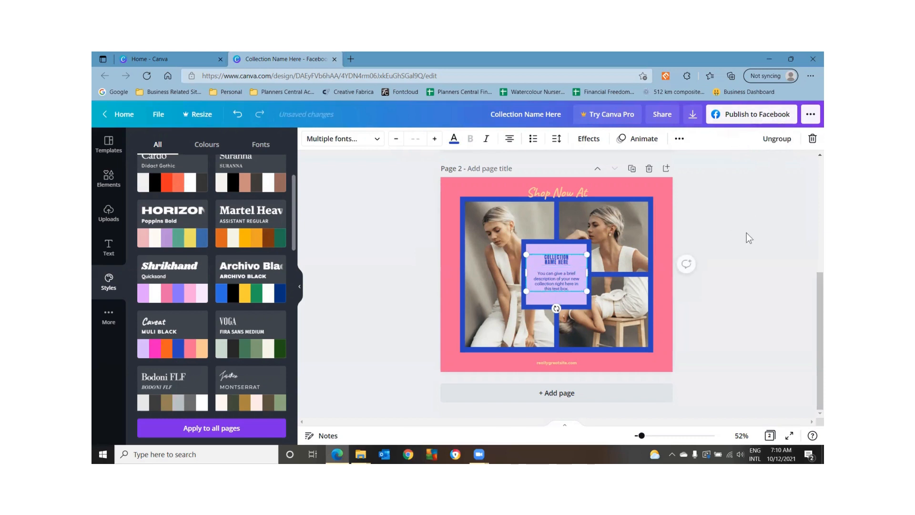
{"action": "mouse_move", "coordinate": [552, 256]}
{"action": "left_mouse_down"}
{"action": "mouse_move", "coordinate": [549, 279]}
{"action": "mouse_move", "coordinate": [556, 268]}
{"action": "left_mouse_up"}
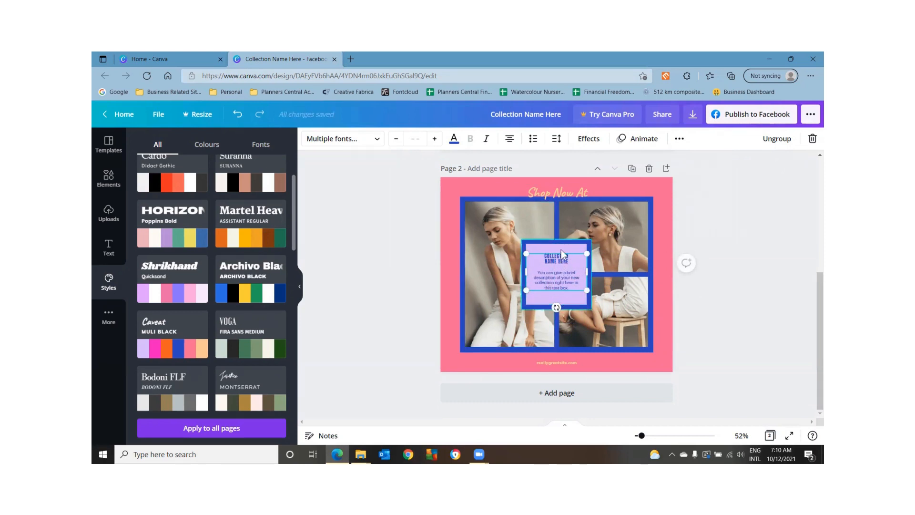
{"action": "left_click", "coordinate": [748, 241]}
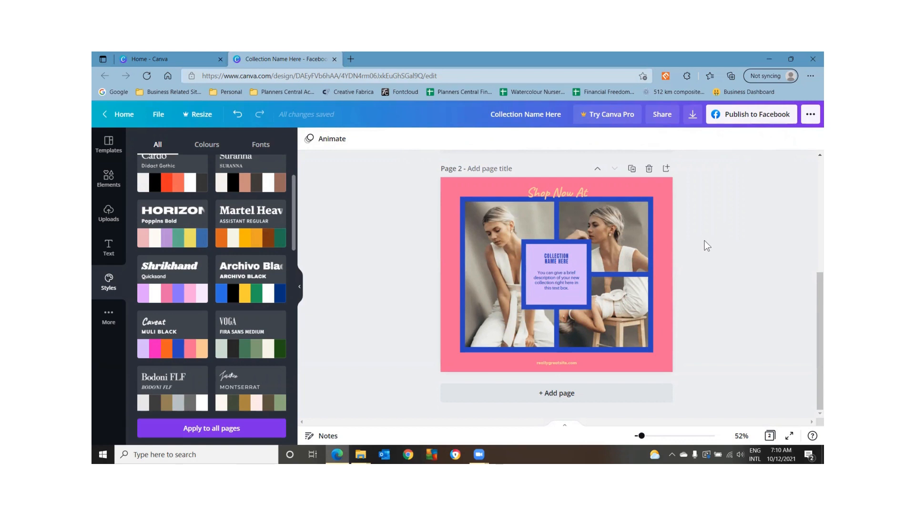
Shift page 2's tall photo of the standing woman slightly to the left within the blue frame
{"action": "left_click", "coordinate": [565, 261]}
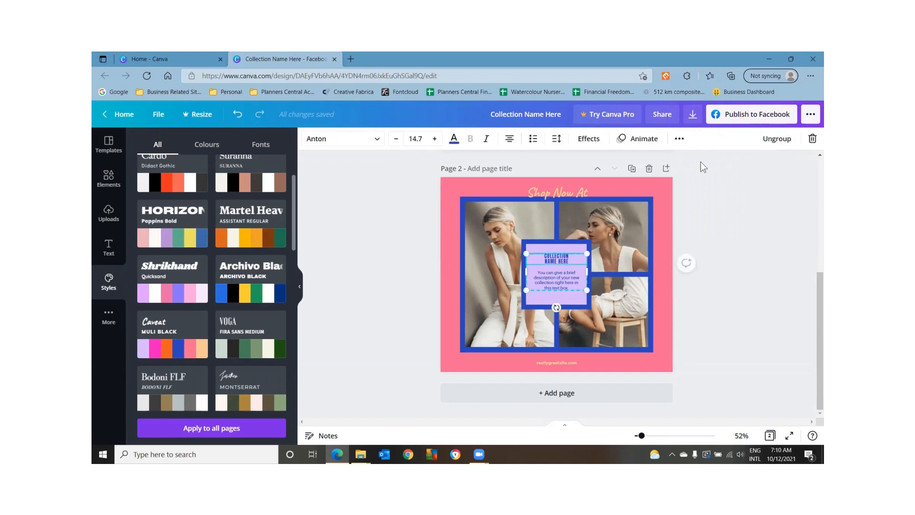
{"action": "left_click", "coordinate": [678, 139]}
{"action": "mouse_move", "coordinate": [465, 199]}
{"action": "left_mouse_down"}
{"action": "mouse_move", "coordinate": [516, 255]}
{"action": "mouse_move", "coordinate": [447, 211]}
{"action": "mouse_move", "coordinate": [464, 200]}
{"action": "left_mouse_up"}
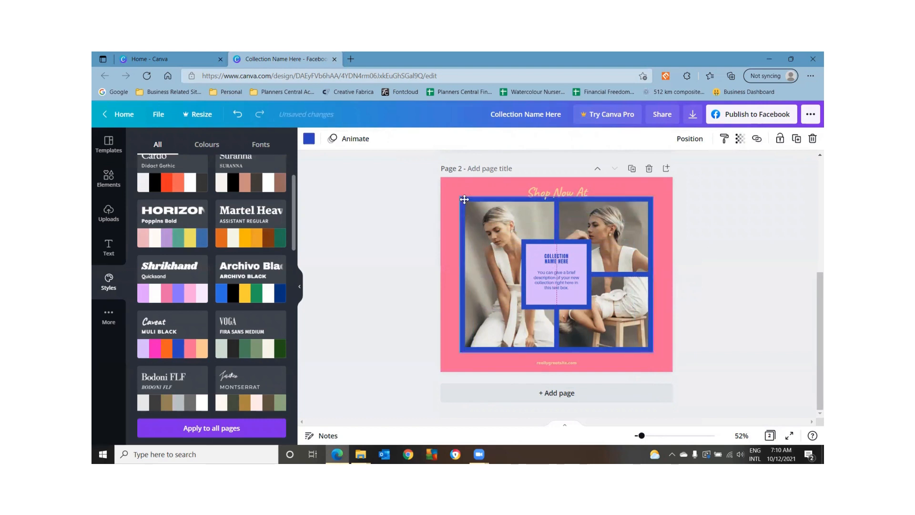
{"action": "left_click_drag", "start_coordinate": [464, 199], "coordinate": [464, 199]}
{"action": "left_click", "coordinate": [489, 235]}
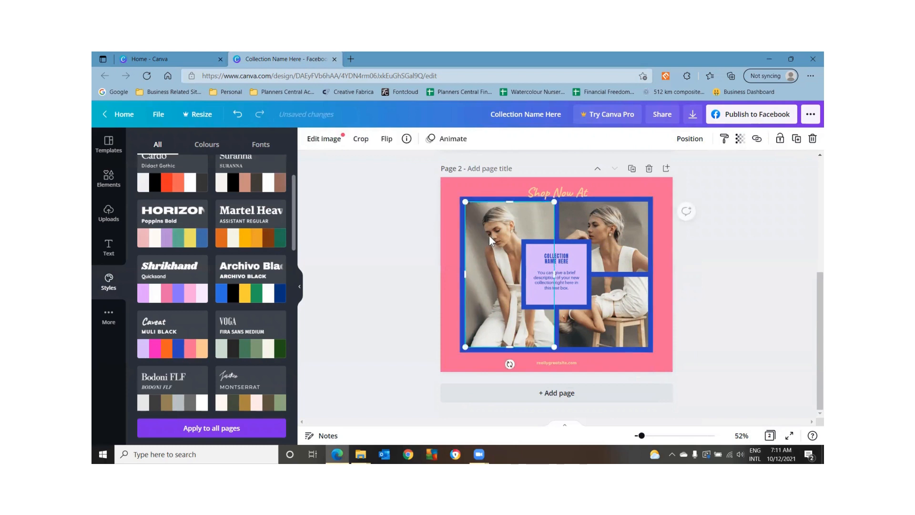
{"action": "mouse_move", "coordinate": [489, 236]}
{"action": "left_mouse_down"}
{"action": "mouse_move", "coordinate": [439, 244]}
{"action": "mouse_move", "coordinate": [488, 235]}
{"action": "left_mouse_up"}
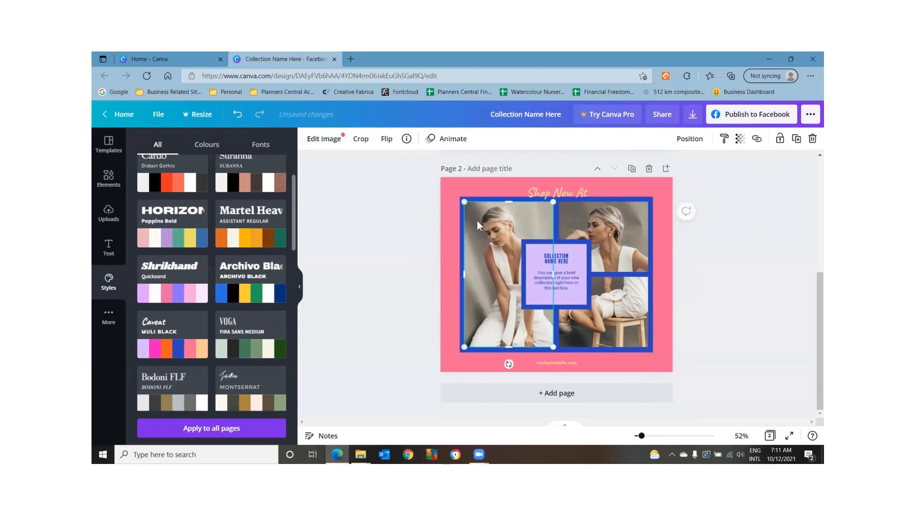
{"action": "left_click", "coordinate": [383, 202]}
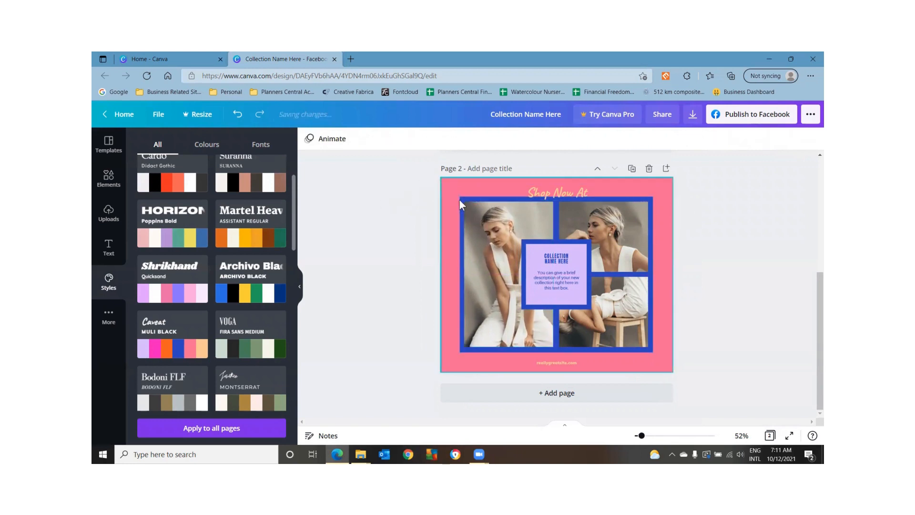
Lock the blue frame behind the photos on page 2 and try moving across the locked area
{"action": "left_click", "coordinate": [464, 204]}
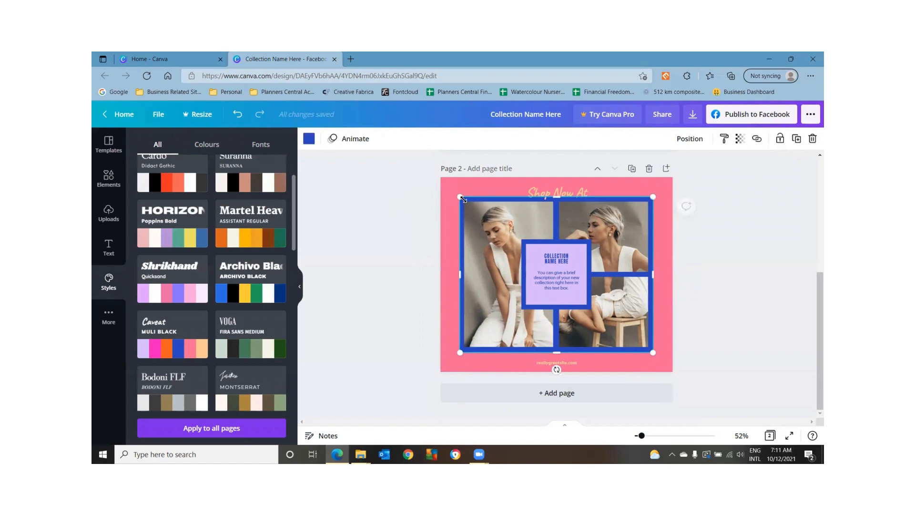
{"action": "left_click", "coordinate": [780, 138]}
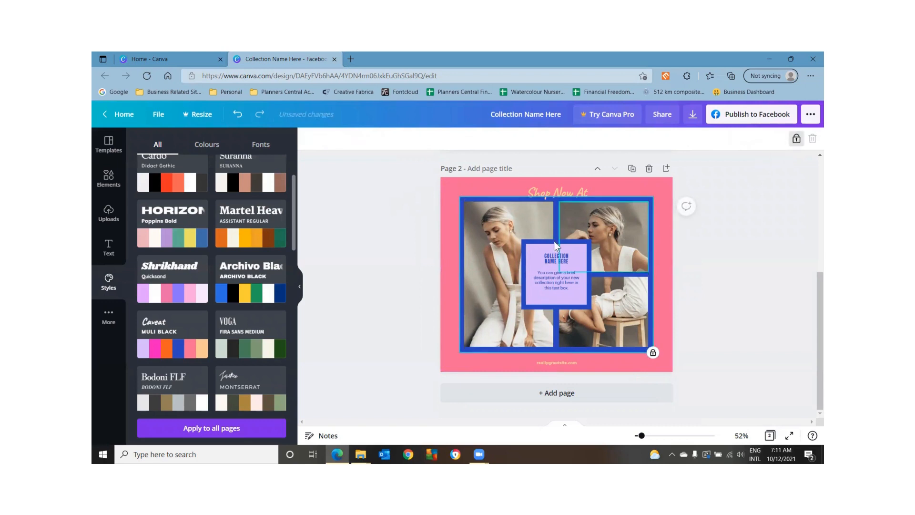
{"action": "left_click", "coordinate": [379, 217]}
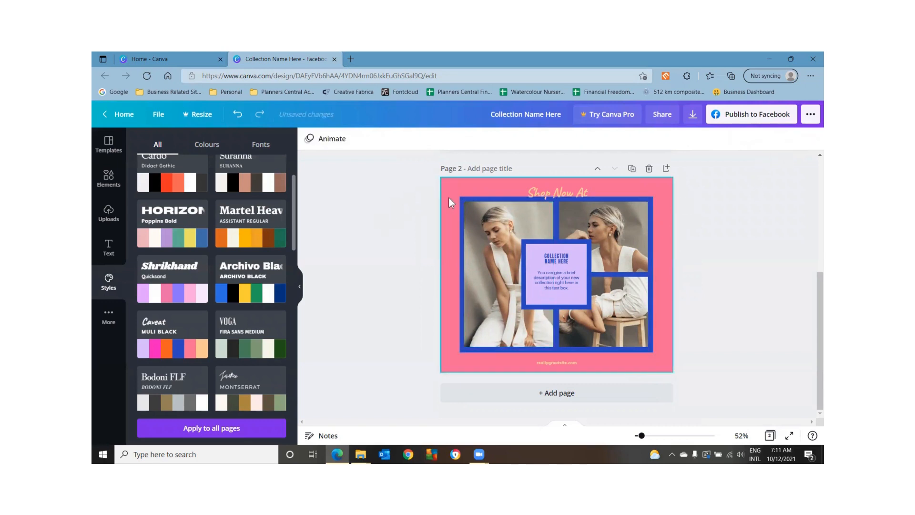
{"action": "left_click_drag", "start_coordinate": [448, 198], "coordinate": [498, 258]}
{"action": "left_click", "coordinate": [421, 228]}
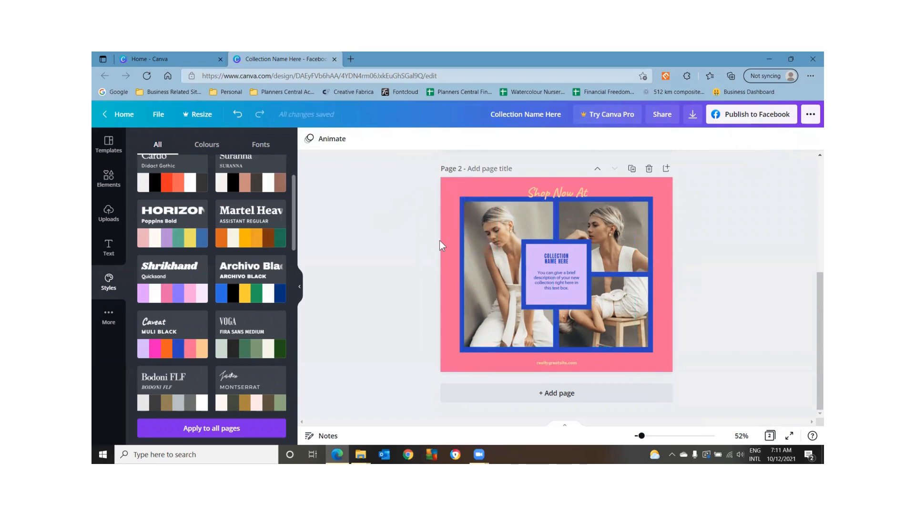
Select the three photos and the centre text box together and move them slightly right over the locked blue frame
{"action": "left_click", "coordinate": [502, 275]}
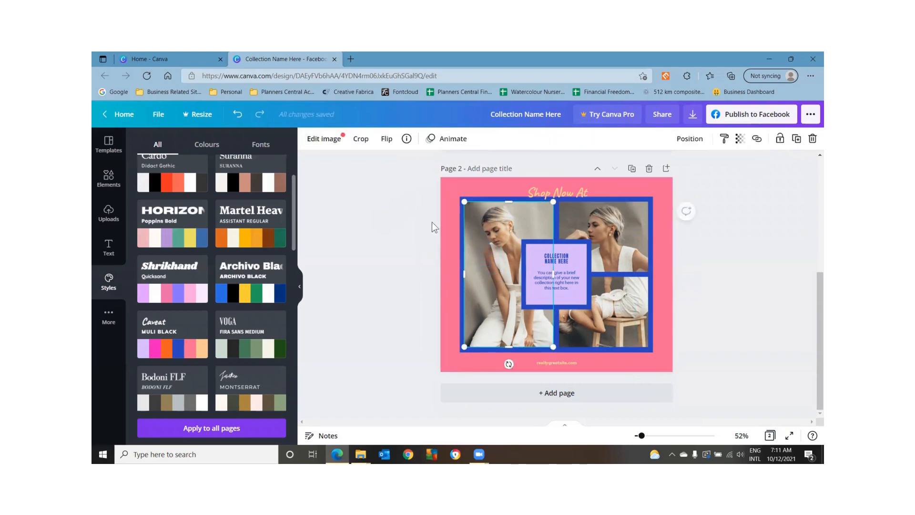
{"action": "left_click_drag", "start_coordinate": [432, 227], "coordinate": [652, 345]}
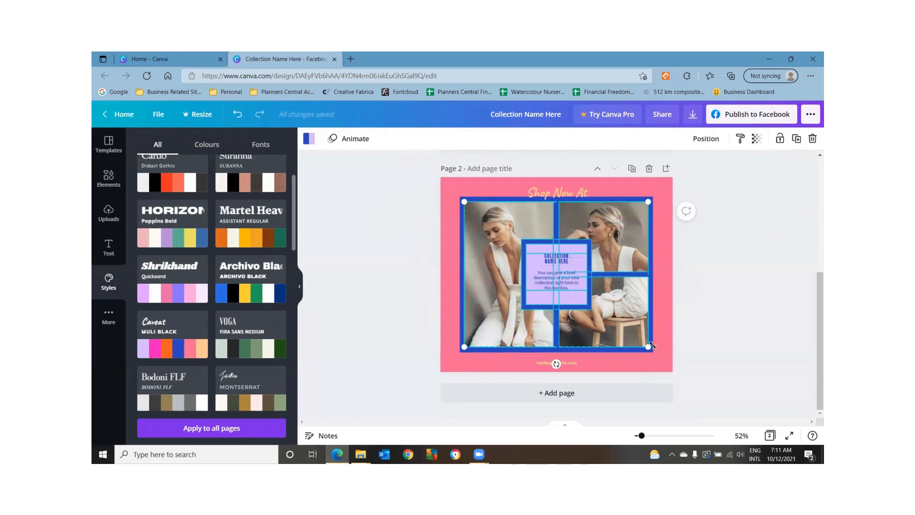
{"action": "mouse_move", "coordinate": [618, 315]}
{"action": "left_mouse_down"}
{"action": "mouse_move", "coordinate": [618, 367]}
{"action": "mouse_move", "coordinate": [620, 317]}
{"action": "left_mouse_up"}
{"action": "left_click", "coordinate": [379, 257]}
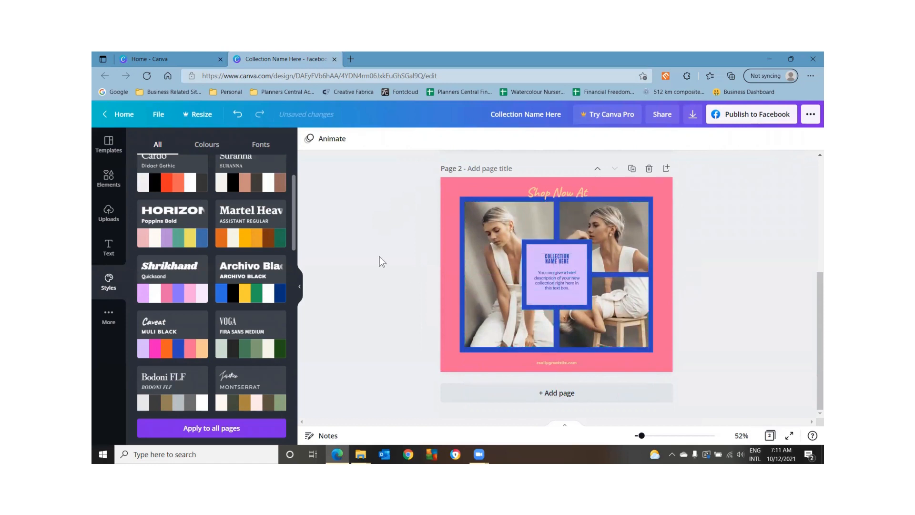
Unlock the blue frame and move the whole photo collage with its centre box slightly down, clear of "Shop Now At"
{"action": "left_click", "coordinate": [461, 250]}
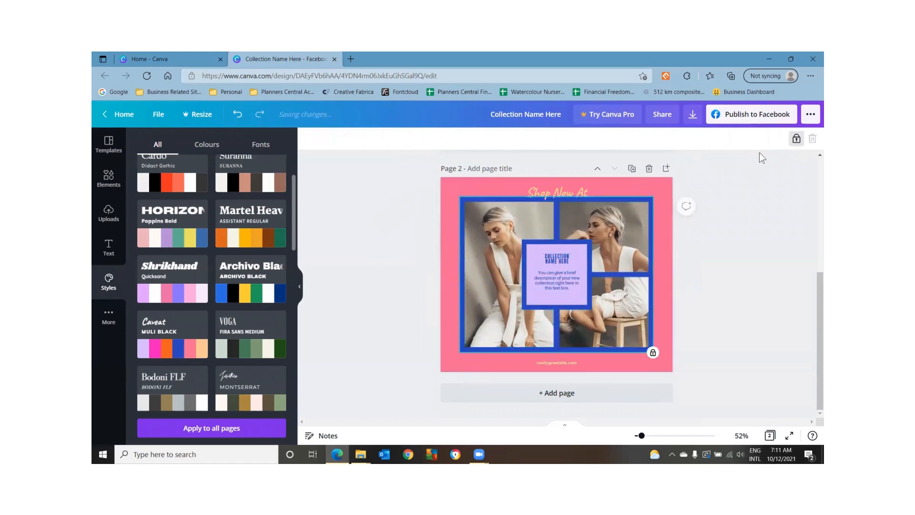
{"action": "left_click", "coordinate": [796, 139]}
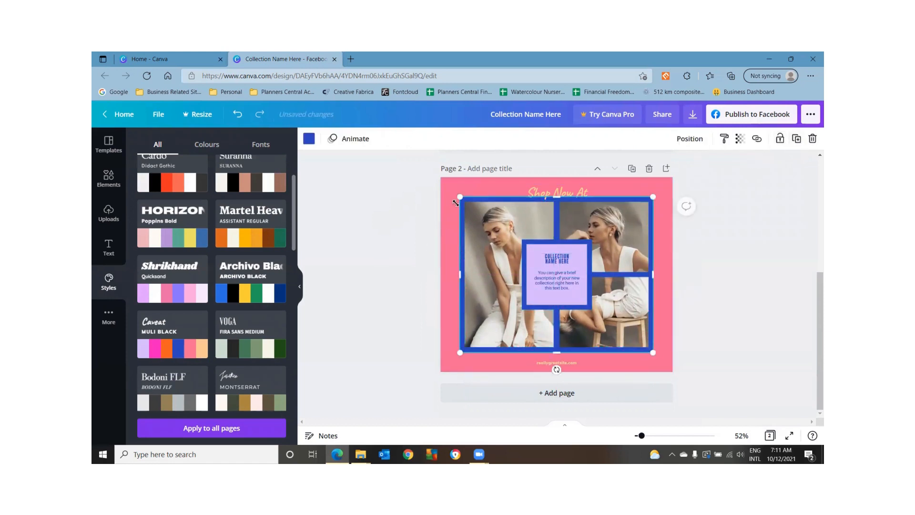
{"action": "left_click", "coordinate": [440, 210]}
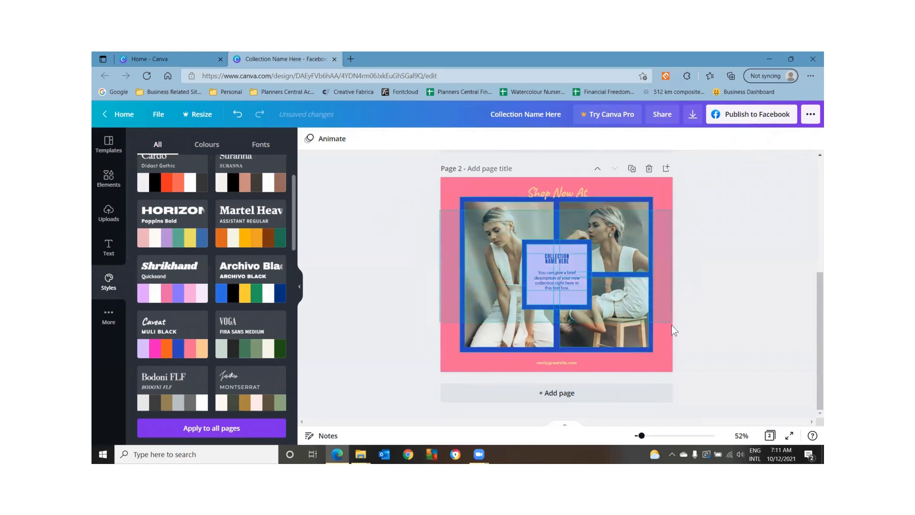
{"action": "mouse_move", "coordinate": [638, 318]}
{"action": "left_mouse_down"}
{"action": "mouse_move", "coordinate": [616, 317]}
{"action": "mouse_move", "coordinate": [634, 317]}
{"action": "left_mouse_up"}
{"action": "left_click", "coordinate": [746, 325]}
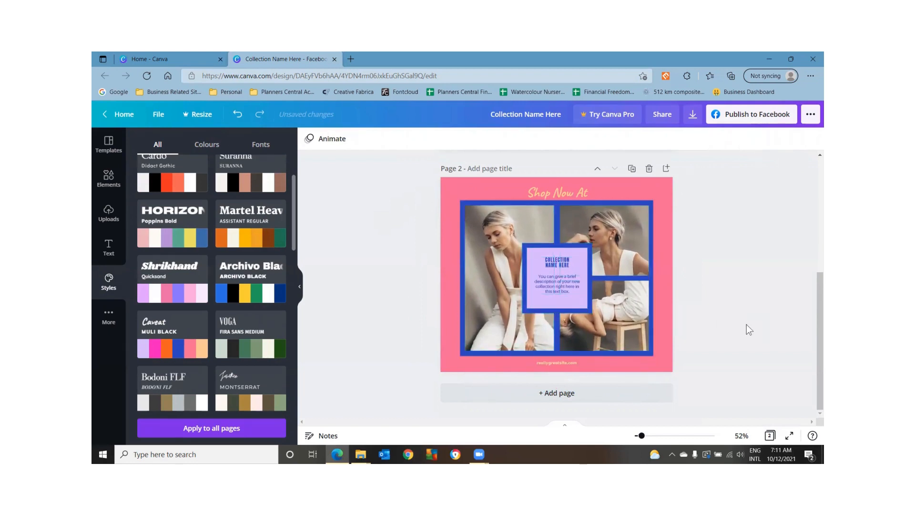
Check the blue frame and pink background on page 2 and return to the Healthy Food design on page 1
{"action": "left_click", "coordinate": [635, 202]}
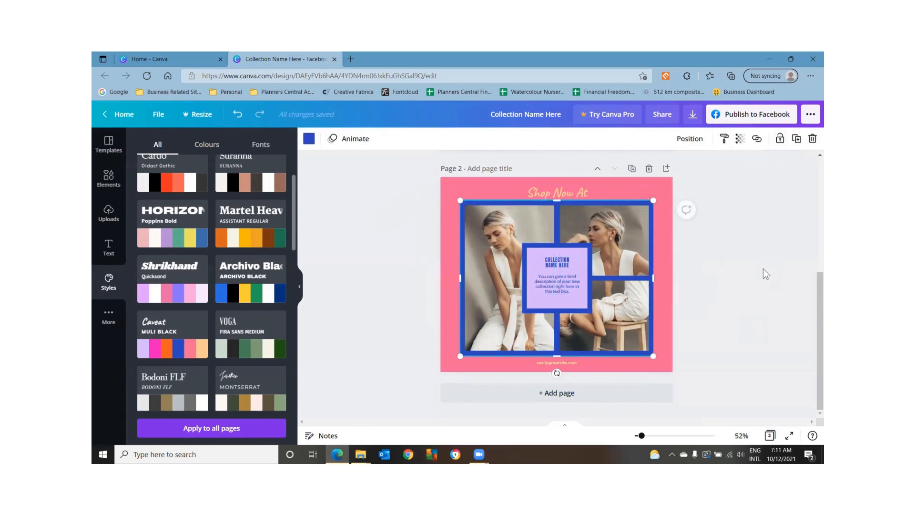
{"action": "left_click", "coordinate": [739, 230]}
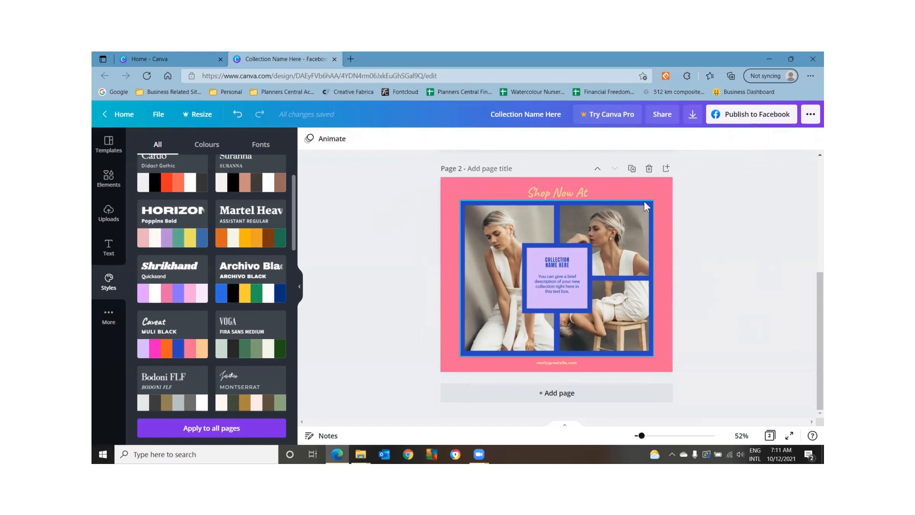
{"action": "left_click", "coordinate": [661, 210]}
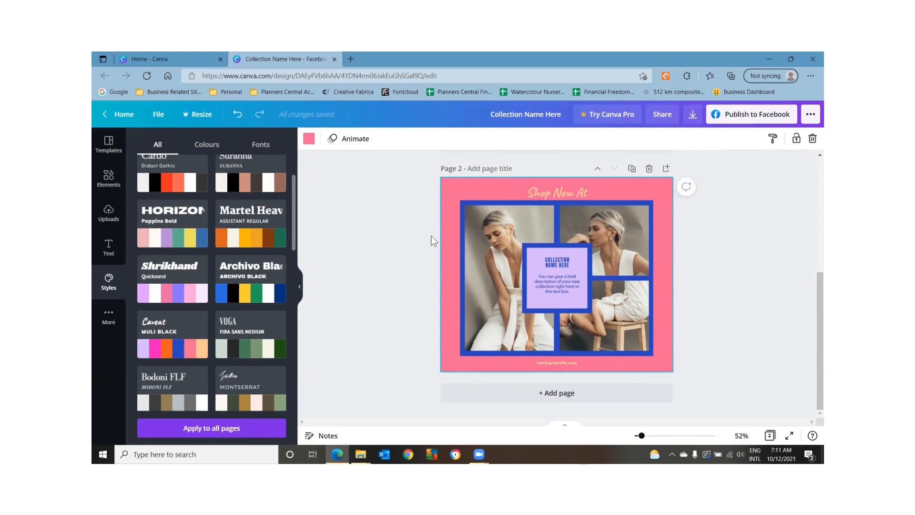
{"action": "left_click_drag", "start_coordinate": [815, 293], "coordinate": [812, 152]}
{"action": "left_click", "coordinate": [813, 155]}
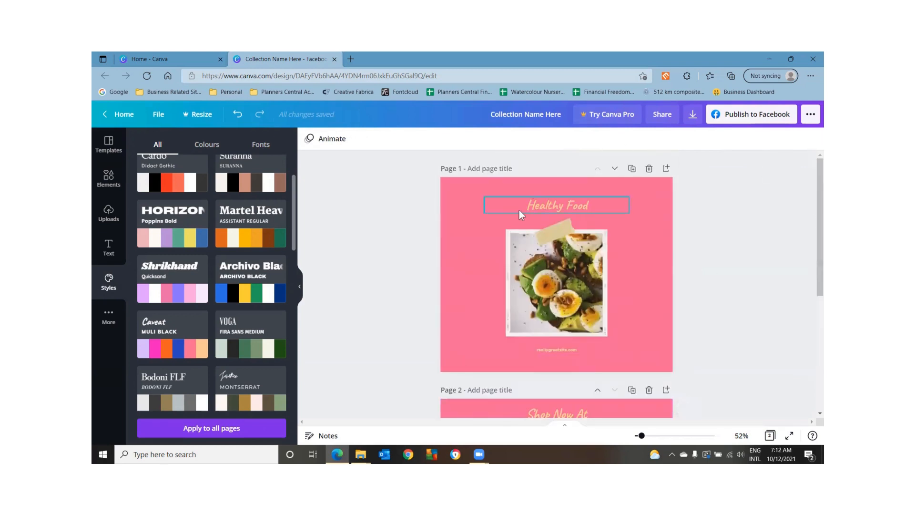
Send the grouped title and description text in the centre box on page 2 backwards, all the way to the back
{"action": "left_click", "coordinate": [539, 266]}
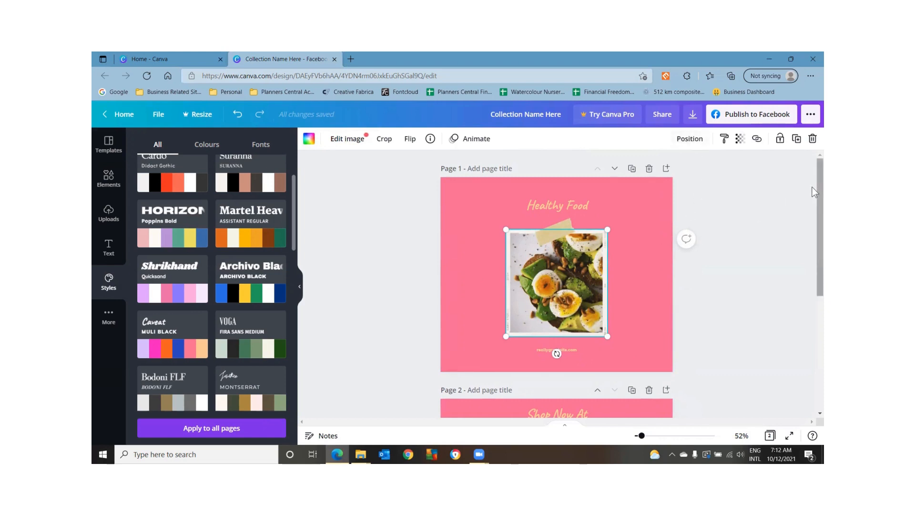
{"action": "left_click_drag", "start_coordinate": [814, 191], "coordinate": [813, 320]}
{"action": "left_click", "coordinate": [539, 288]}
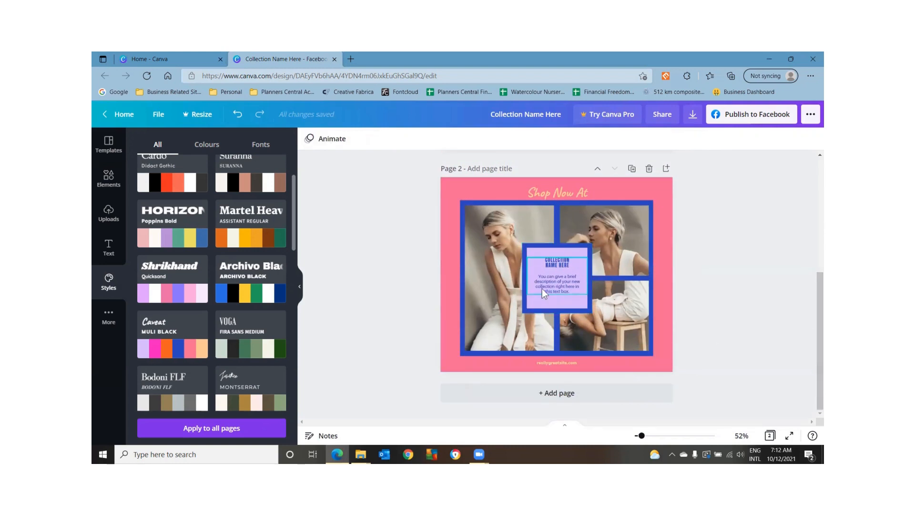
{"action": "left_click", "coordinate": [677, 138]}
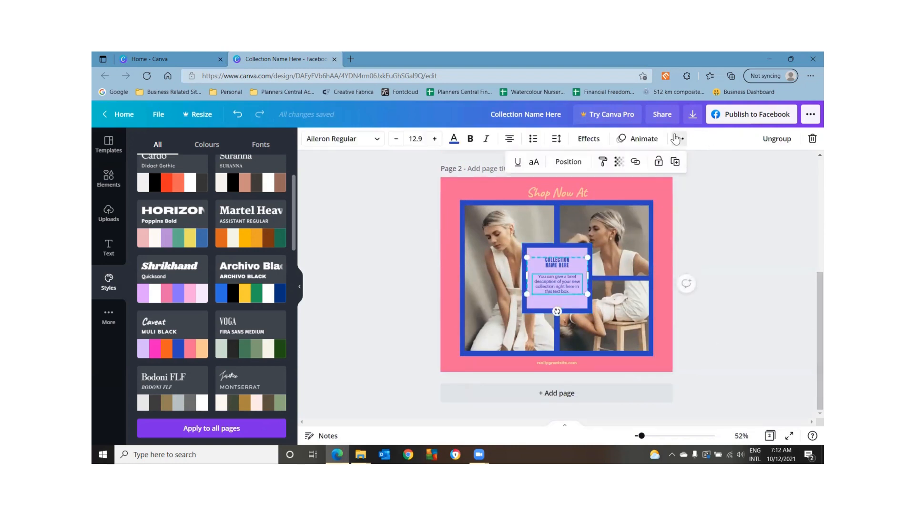
{"action": "left_click", "coordinate": [565, 164]}
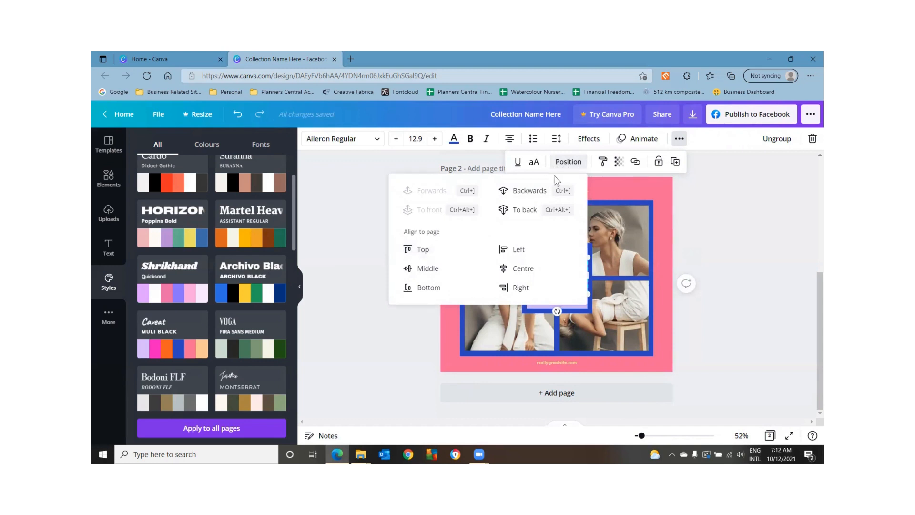
{"action": "left_click", "coordinate": [529, 192]}
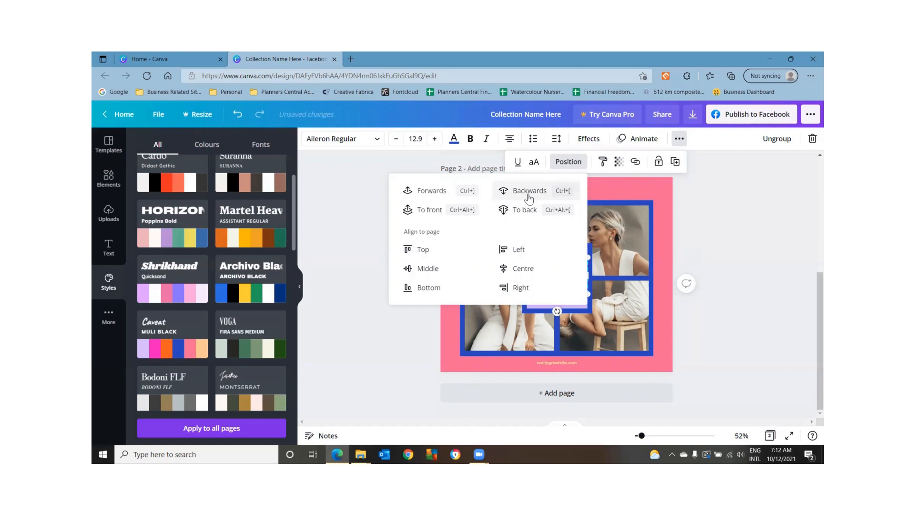
{"action": "left_click", "coordinate": [525, 210]}
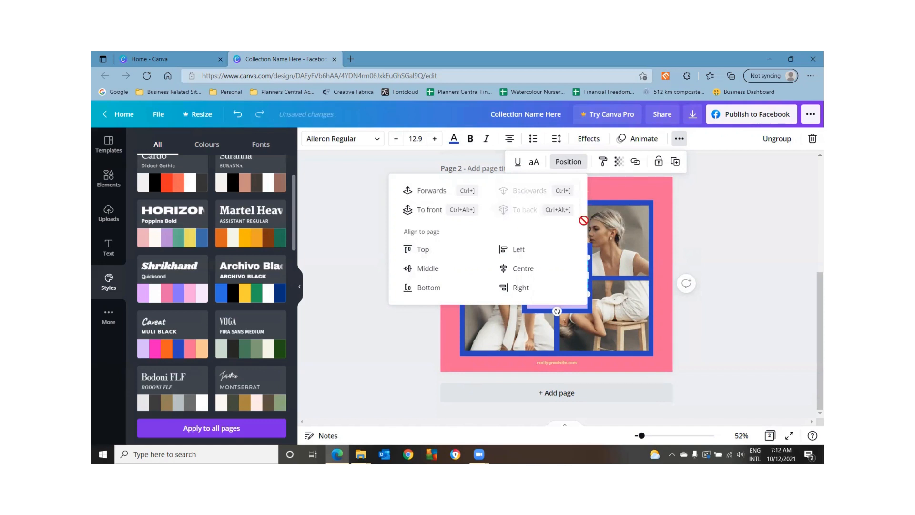
{"action": "left_click", "coordinate": [725, 263]}
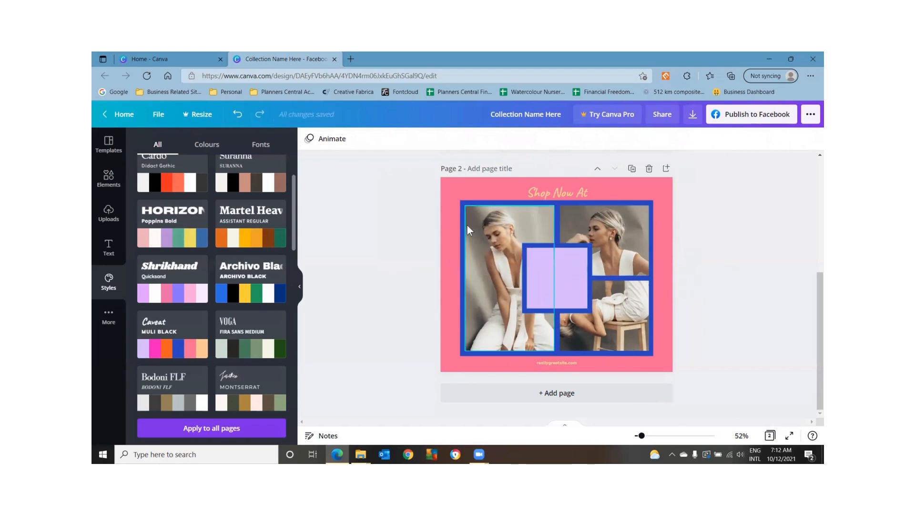
Select the whole photo collage with its centre box on page 2 and move it slightly down and to the right
{"action": "left_click", "coordinate": [632, 345]}
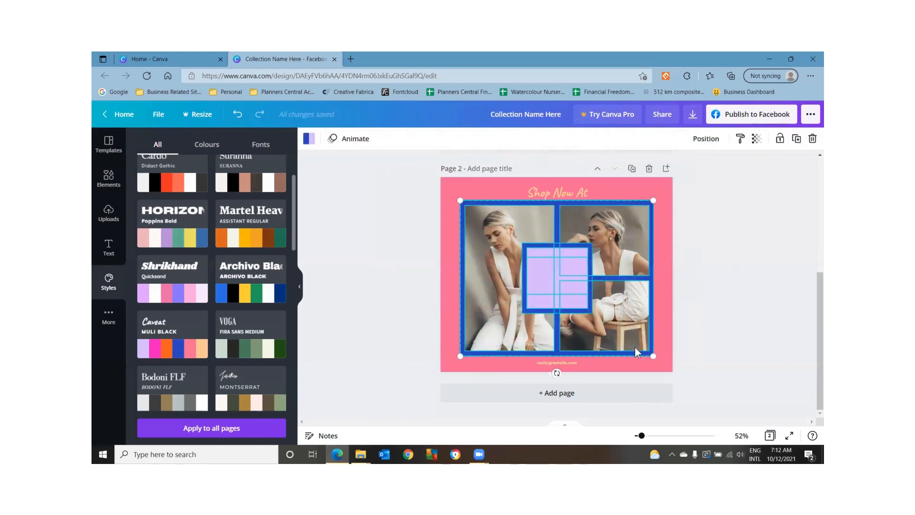
{"action": "left_click_drag", "start_coordinate": [634, 318], "coordinate": [740, 329]}
{"action": "left_click_drag", "start_coordinate": [628, 319], "coordinate": [604, 322]}
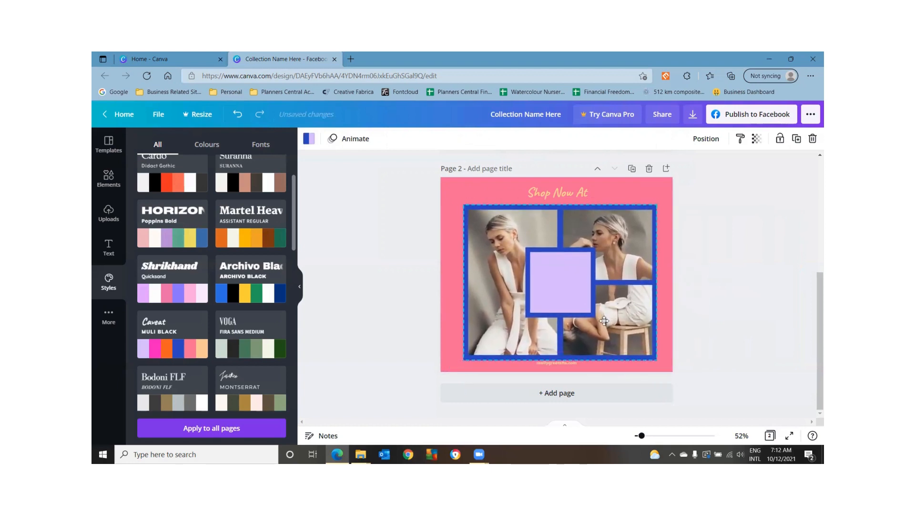
Reselect all the collage elements together and examine the layering, alignment and spacing options offered for them
{"action": "left_click", "coordinate": [451, 244]}
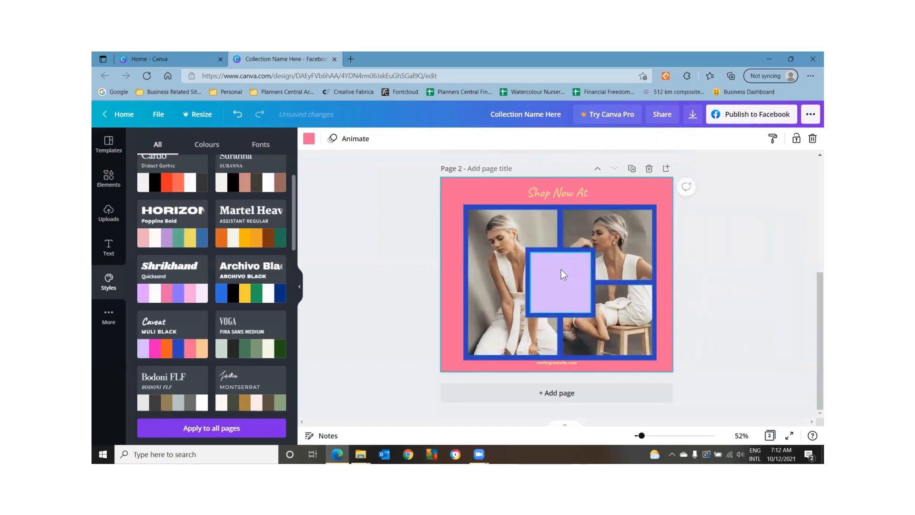
{"action": "left_click_drag", "start_coordinate": [454, 207], "coordinate": [639, 345]}
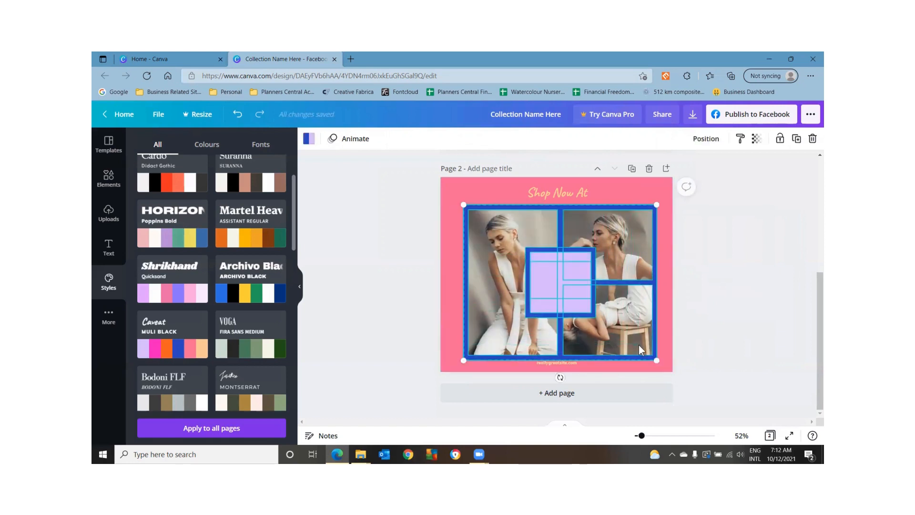
{"action": "left_click", "coordinate": [709, 139]}
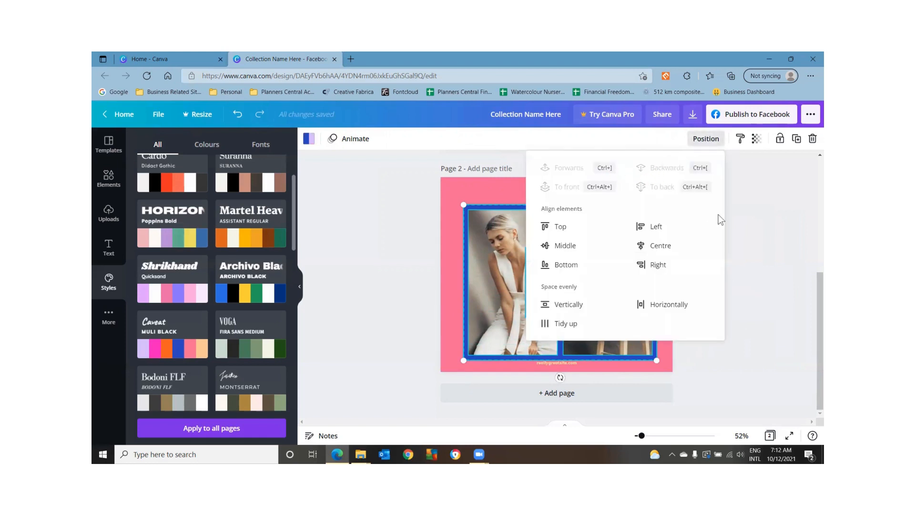
{"action": "left_click", "coordinate": [752, 218]}
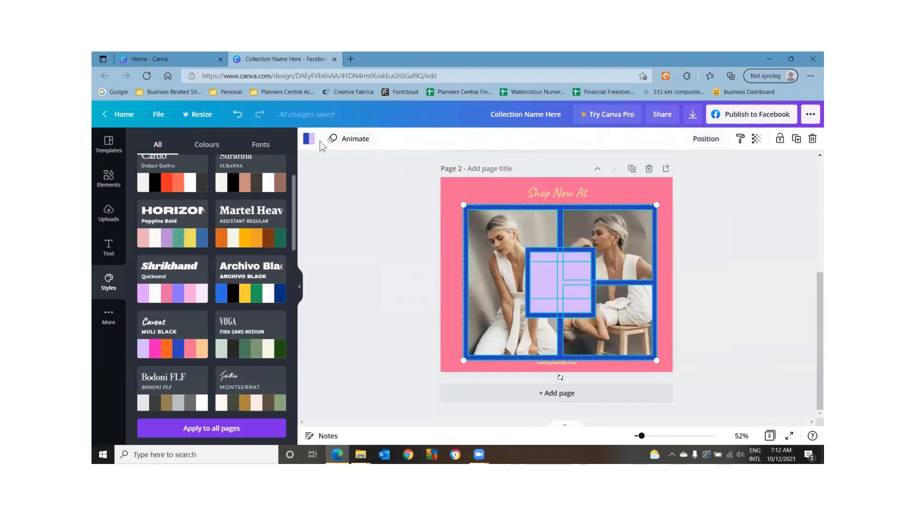
Undo the collage move and the sending of the centre text to the back, and clear the selection
{"action": "left_click", "coordinate": [236, 115]}
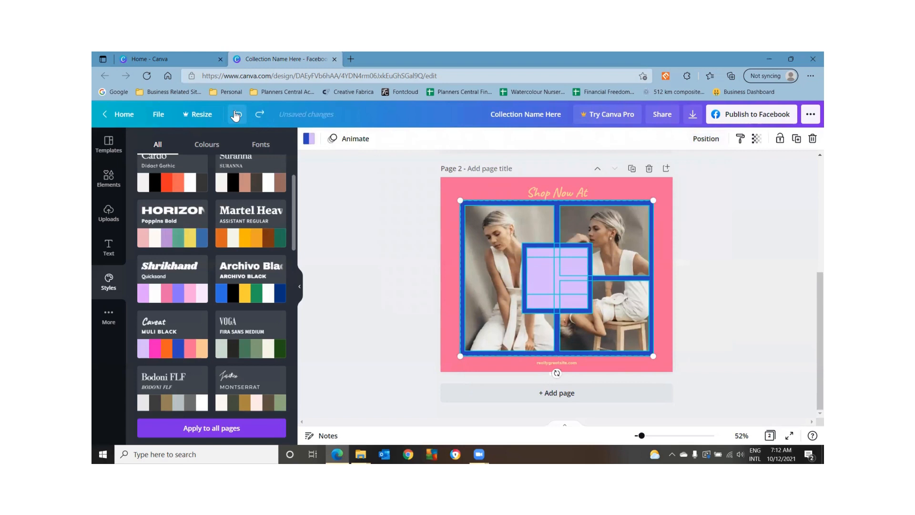
{"action": "left_click", "coordinate": [236, 114]}
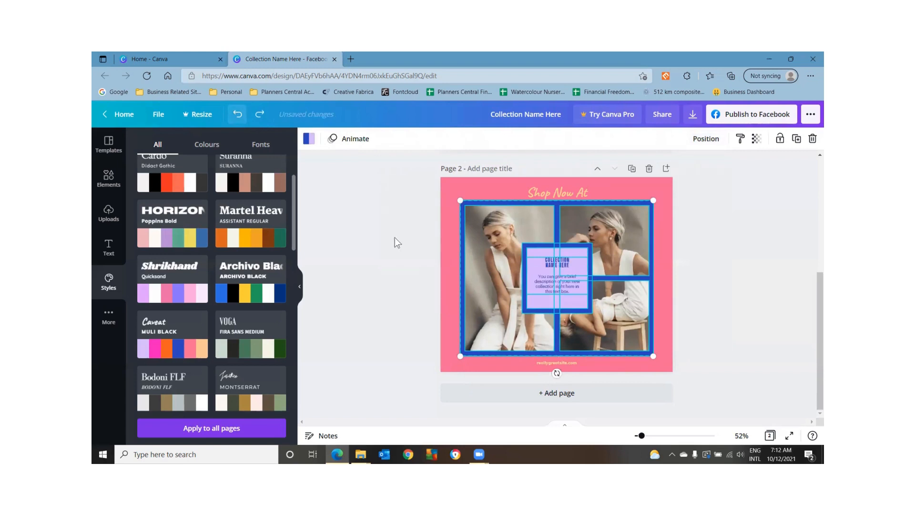
{"action": "left_click", "coordinate": [433, 276]}
Send the grouped "Collection Name Here" title and description one level backwards, behind the lilac centre box
{"action": "left_click", "coordinate": [563, 272]}
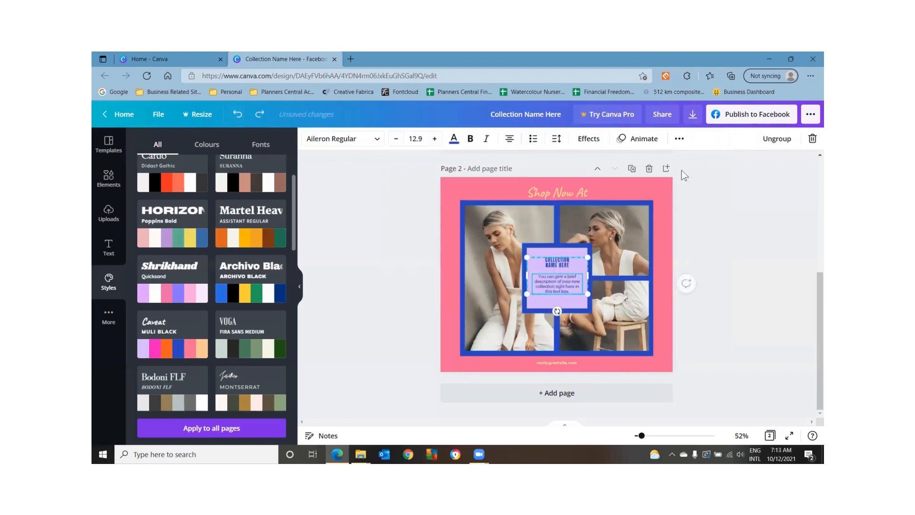
{"action": "left_click", "coordinate": [680, 139]}
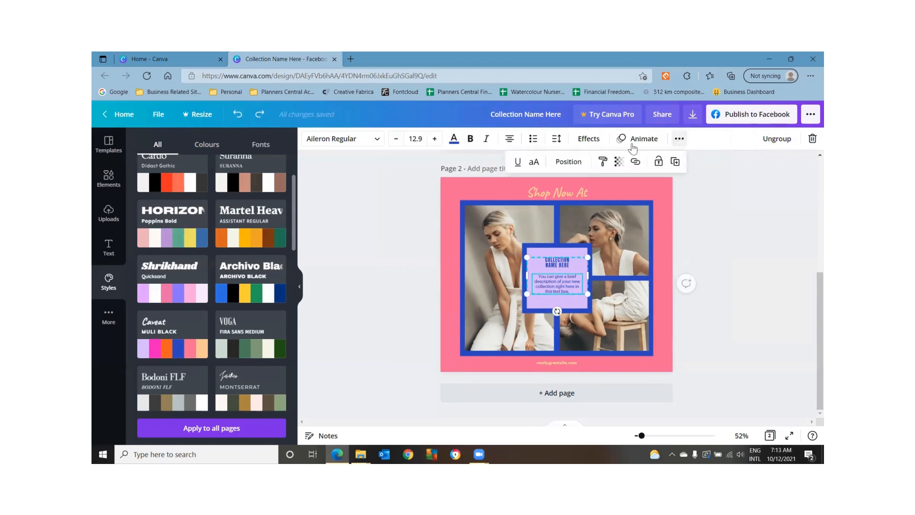
{"action": "left_click", "coordinate": [573, 164]}
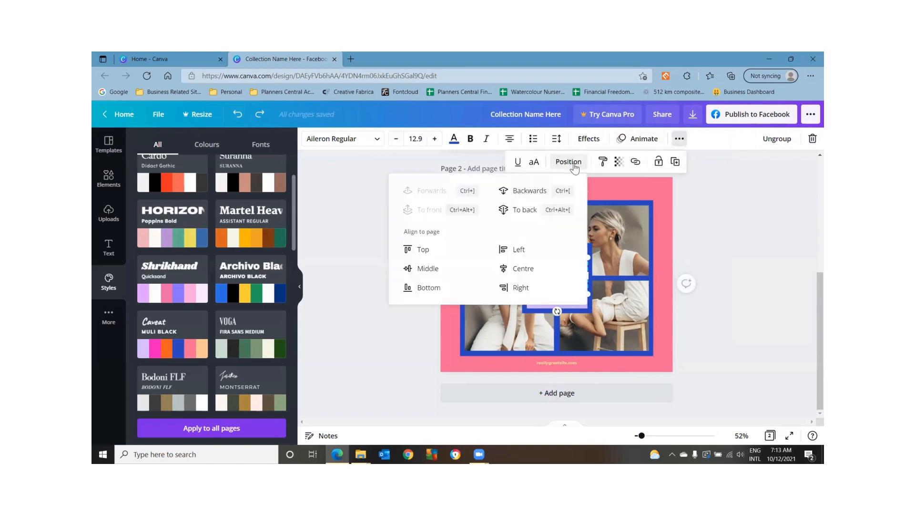
{"action": "left_click", "coordinate": [529, 191]}
{"action": "left_click", "coordinate": [720, 217]}
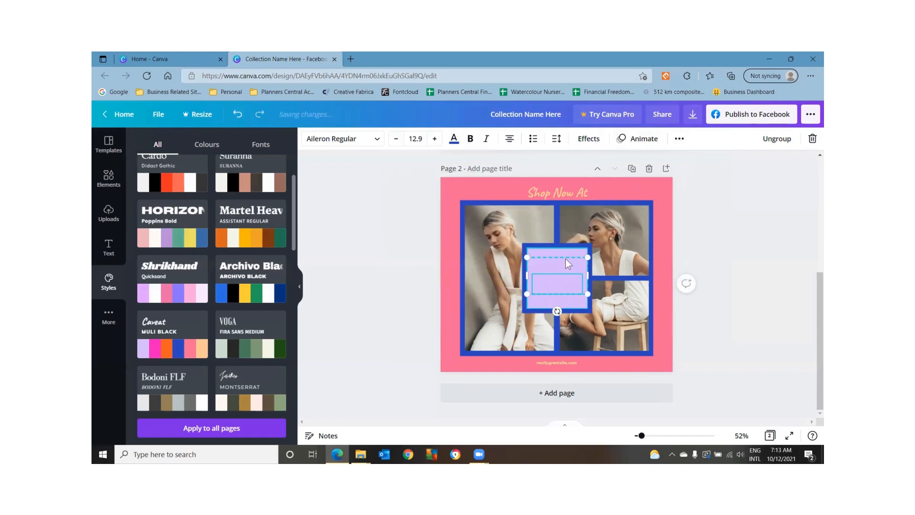
Bring the centre text group forwards again, in front of the lilac box, and deselect it
{"action": "left_click", "coordinate": [679, 138]}
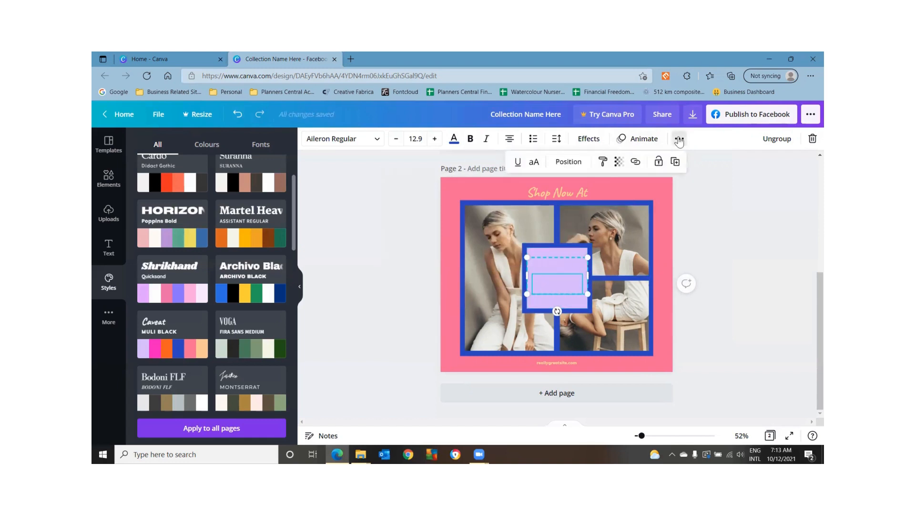
{"action": "left_click", "coordinate": [569, 162]}
{"action": "left_click", "coordinate": [441, 192]}
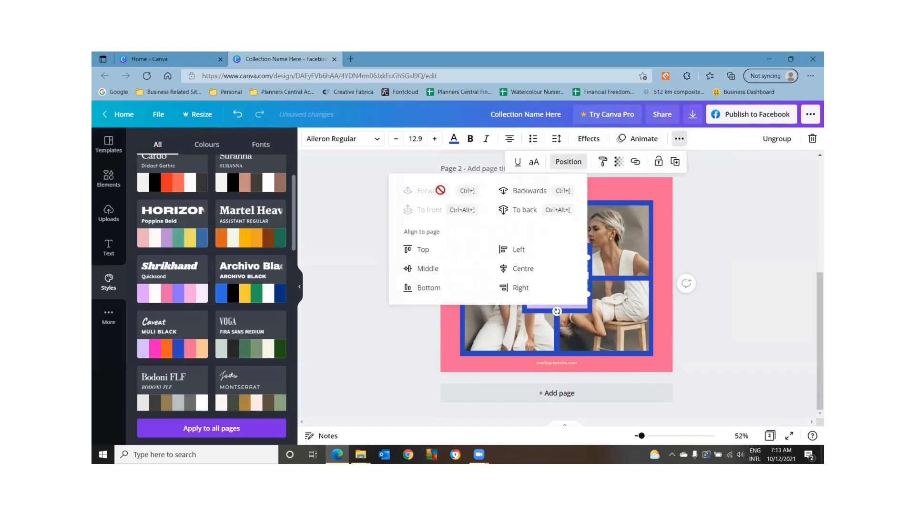
{"action": "left_click", "coordinate": [737, 215]}
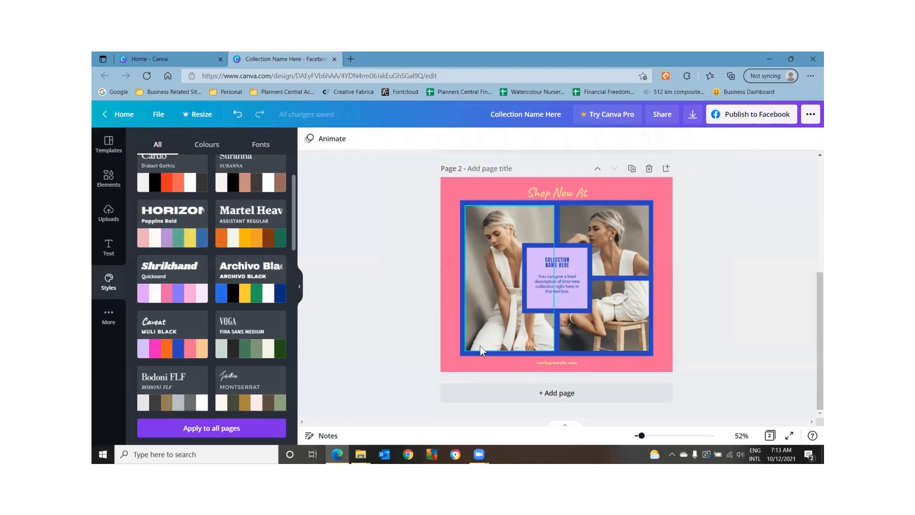
Move the "Shop Now At" heading down over the blue frame's upper edge and send it backwards behind the frame
{"action": "left_click", "coordinate": [570, 192]}
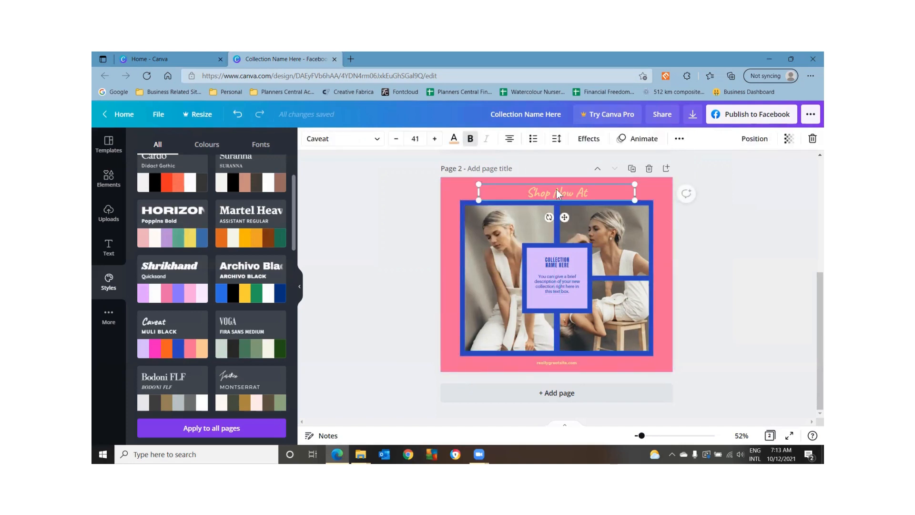
{"action": "mouse_move", "coordinate": [556, 190]}
{"action": "left_mouse_down"}
{"action": "mouse_move", "coordinate": [558, 212]}
{"action": "mouse_move", "coordinate": [559, 194]}
{"action": "left_mouse_up"}
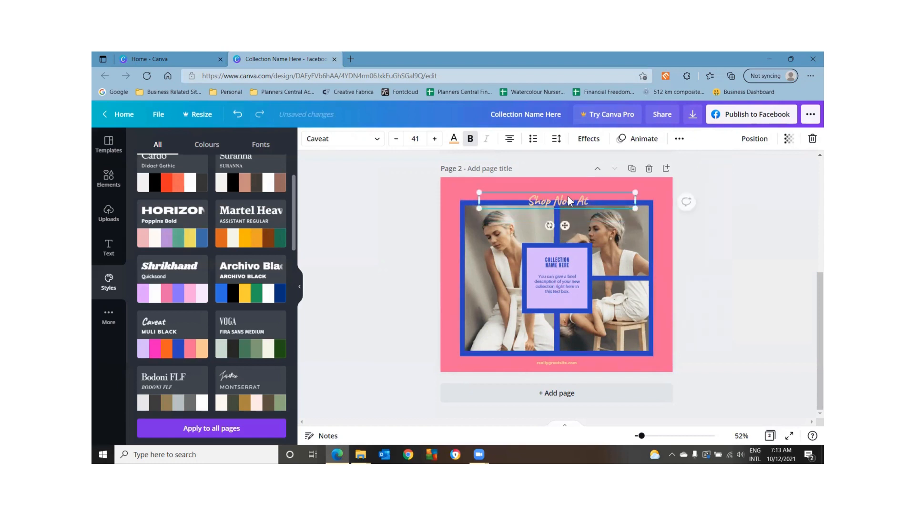
{"action": "left_click", "coordinate": [754, 138]}
{"action": "left_click", "coordinate": [722, 169]}
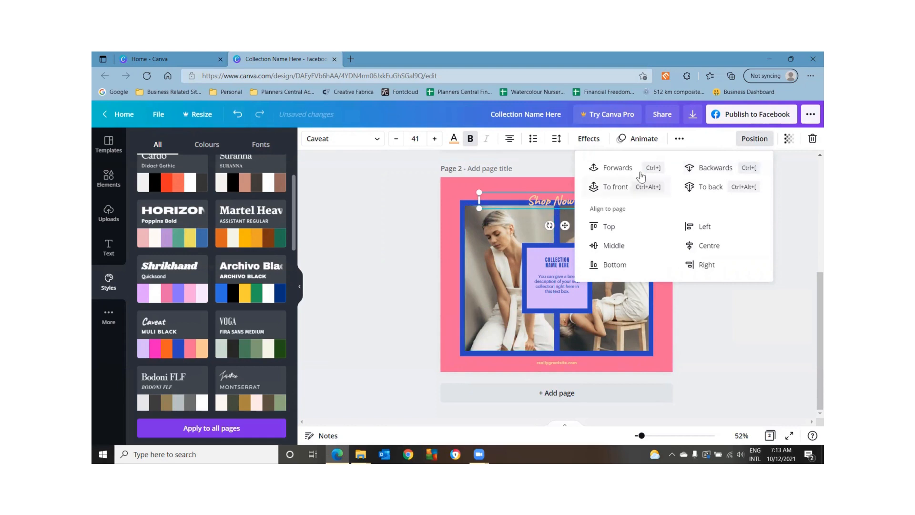
{"action": "left_click", "coordinate": [712, 167]}
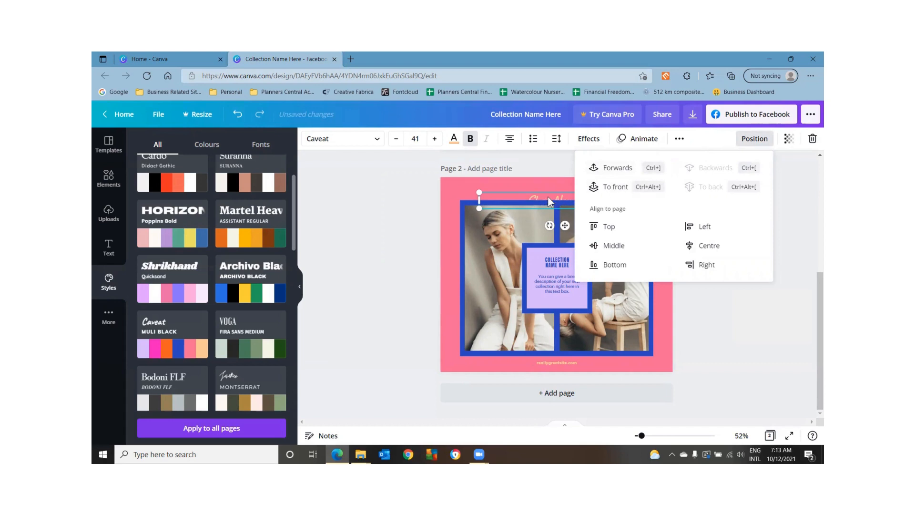
{"action": "left_click_drag", "start_coordinate": [548, 197], "coordinate": [548, 195]}
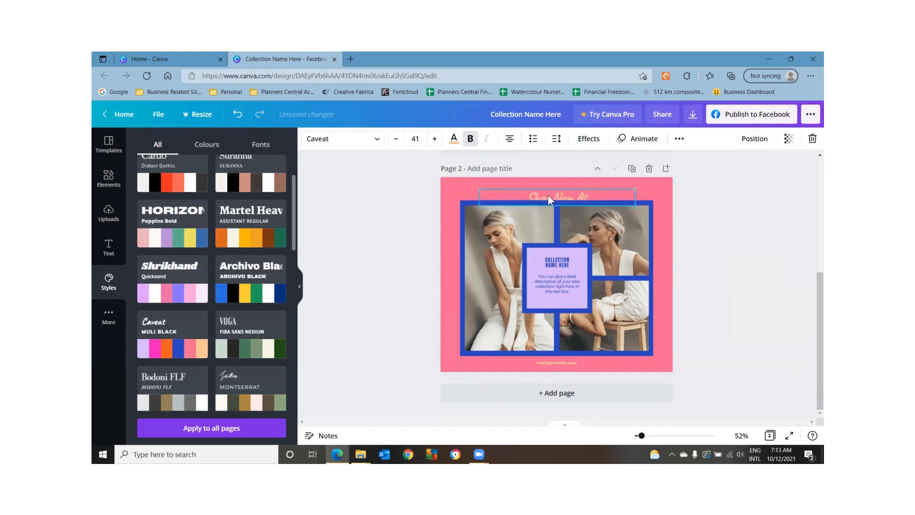
Bring the "Shop Now At" heading forwards in front of the blue frame and deselect it
{"action": "left_click", "coordinate": [755, 139]}
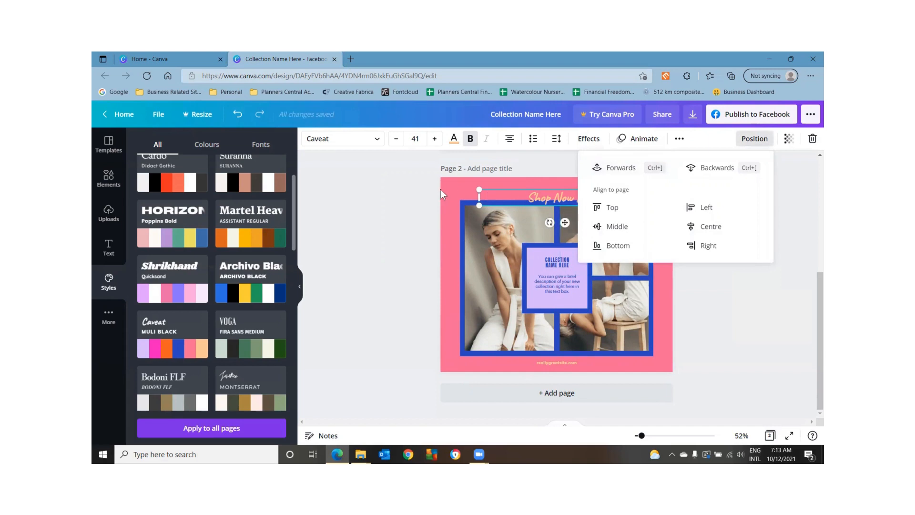
{"action": "key", "text": "Escape"}
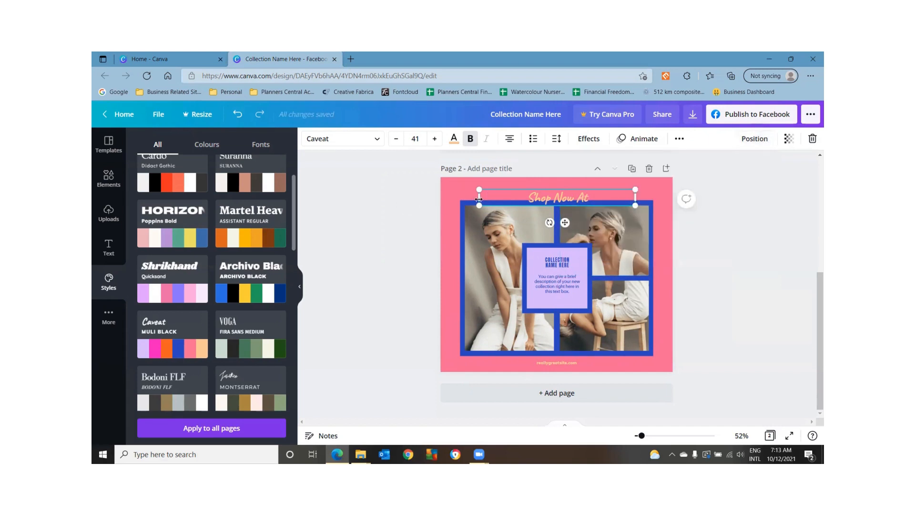
{"action": "left_click", "coordinate": [733, 239]}
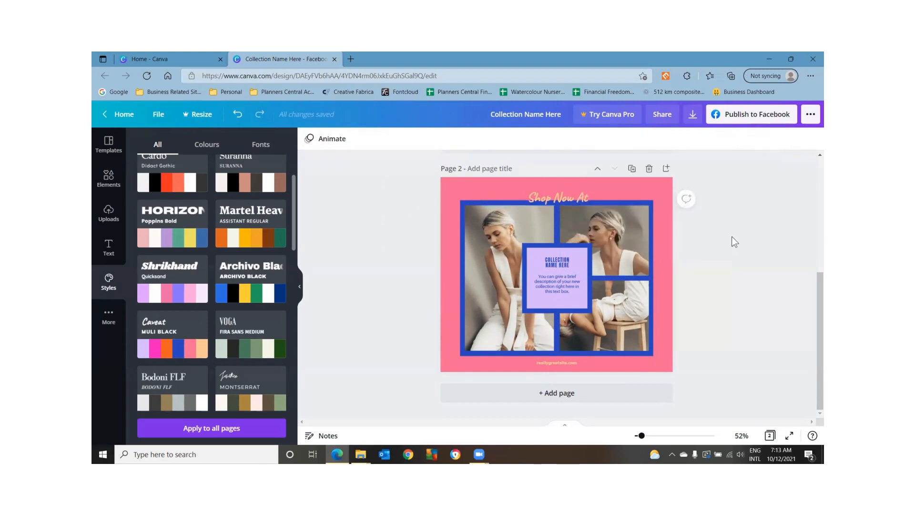
Align the "Shop Now At" heading to the page's top, middle, left and right in turn
{"action": "left_click", "coordinate": [551, 202]}
{"action": "left_click", "coordinate": [754, 140]}
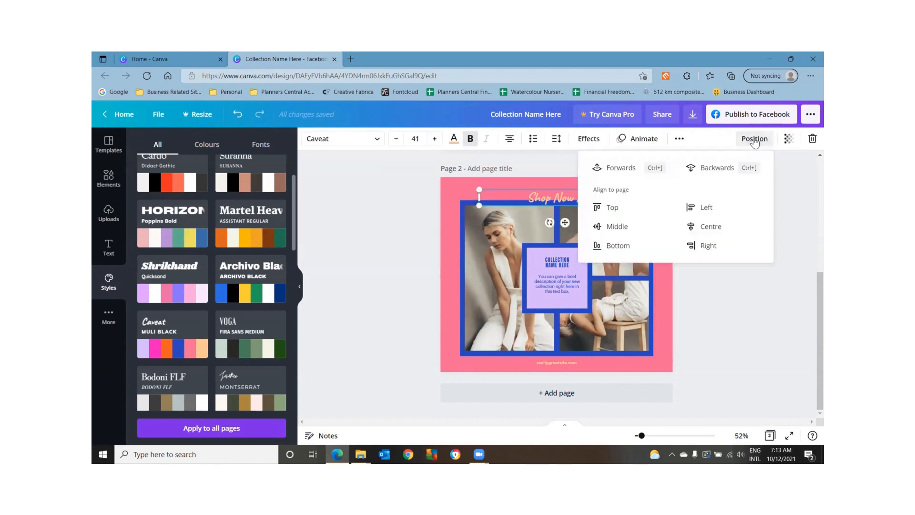
{"action": "left_click", "coordinate": [617, 212]}
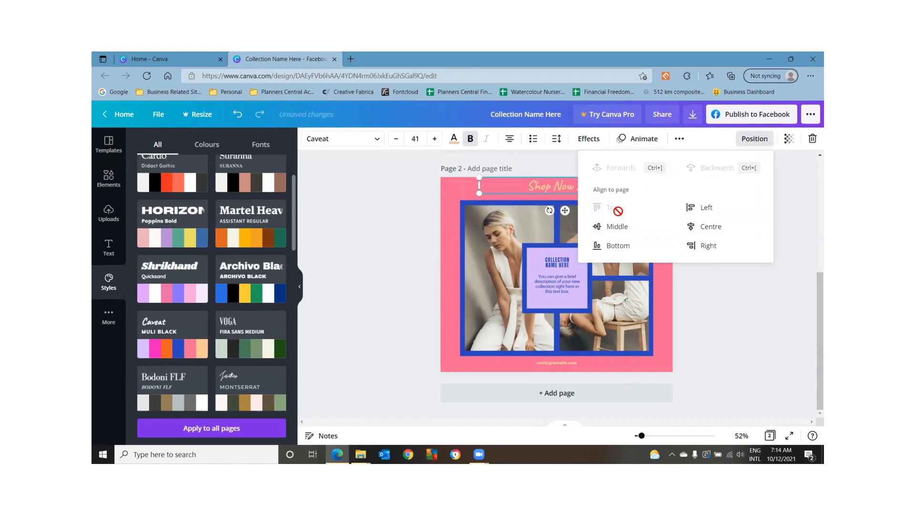
{"action": "left_click", "coordinate": [617, 227]}
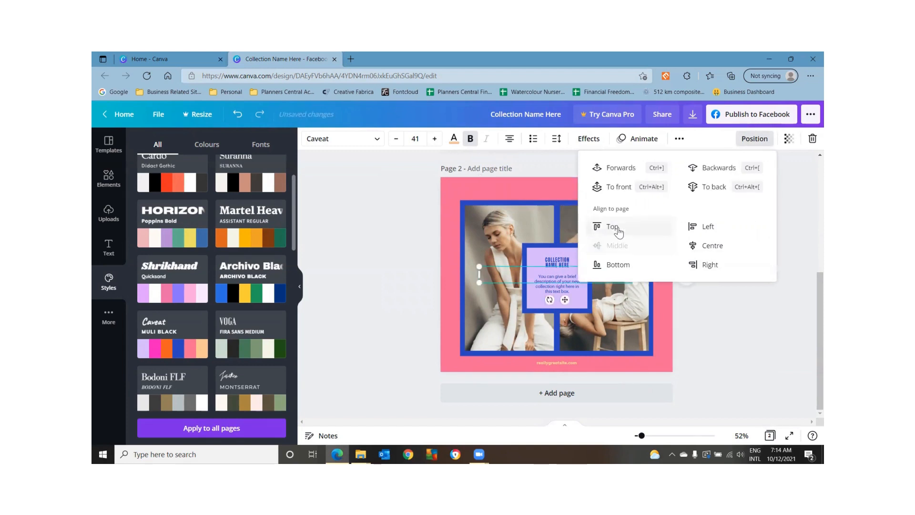
{"action": "left_click", "coordinate": [720, 232]}
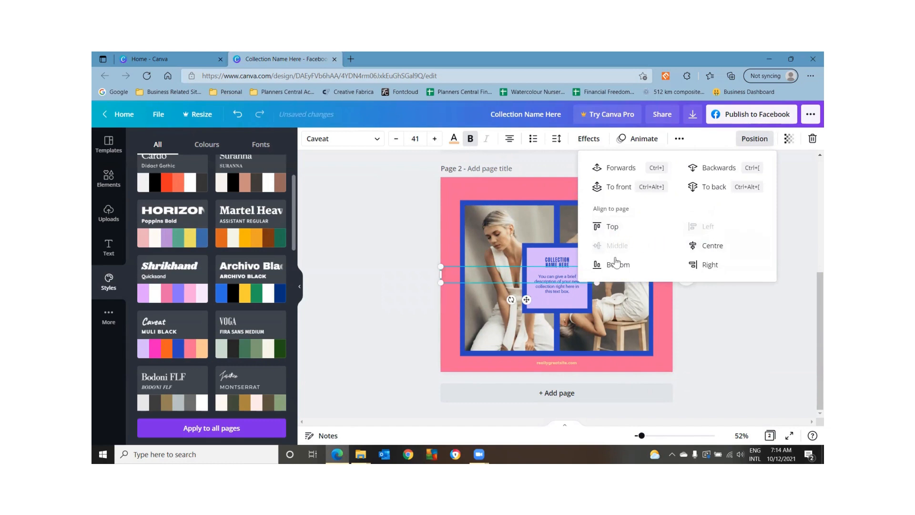
{"action": "left_click", "coordinate": [724, 272]}
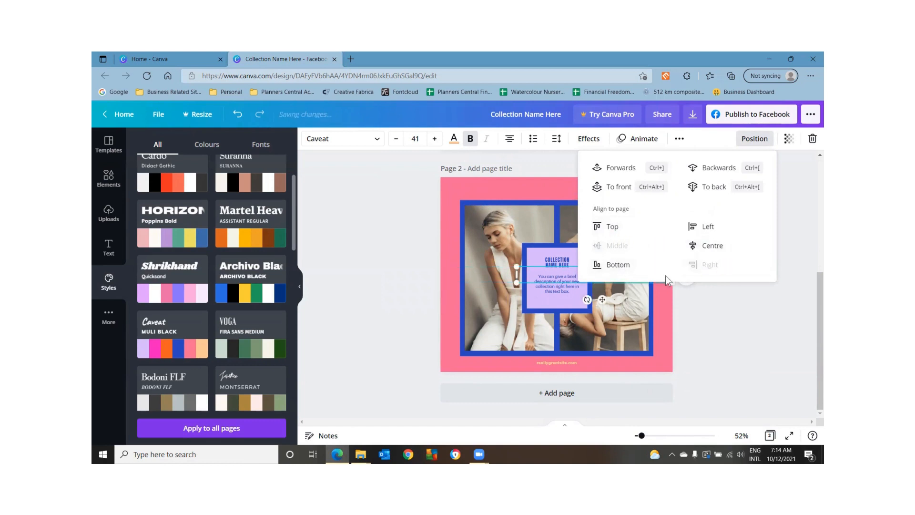
Align the "Shop Now At" heading to the page's bottom, then return it to the centre of the pink strip above the photos and deselect it
{"action": "left_click", "coordinate": [622, 265]}
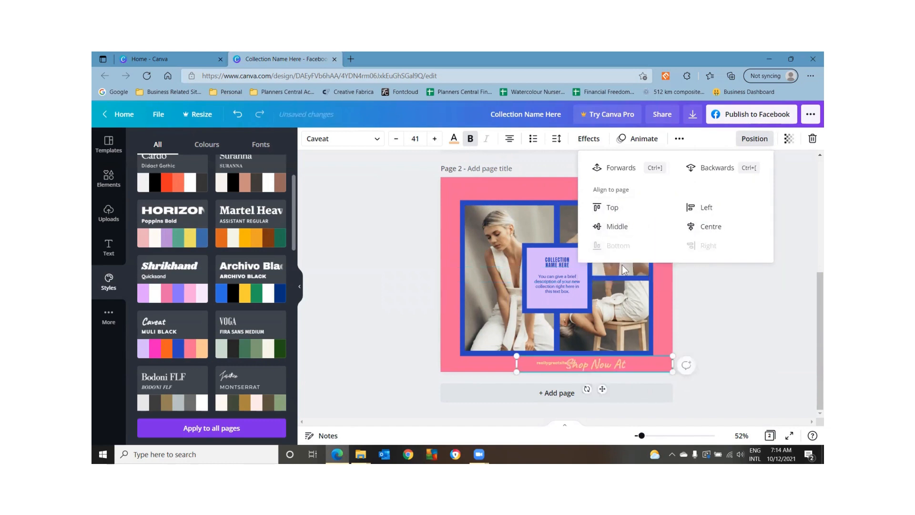
{"action": "left_click", "coordinate": [649, 364]}
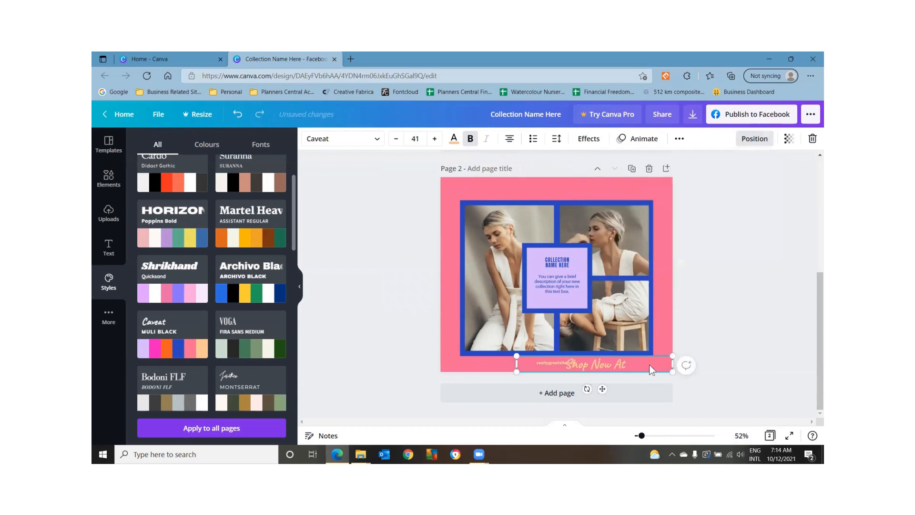
{"action": "left_click_drag", "start_coordinate": [649, 364], "coordinate": [611, 194]}
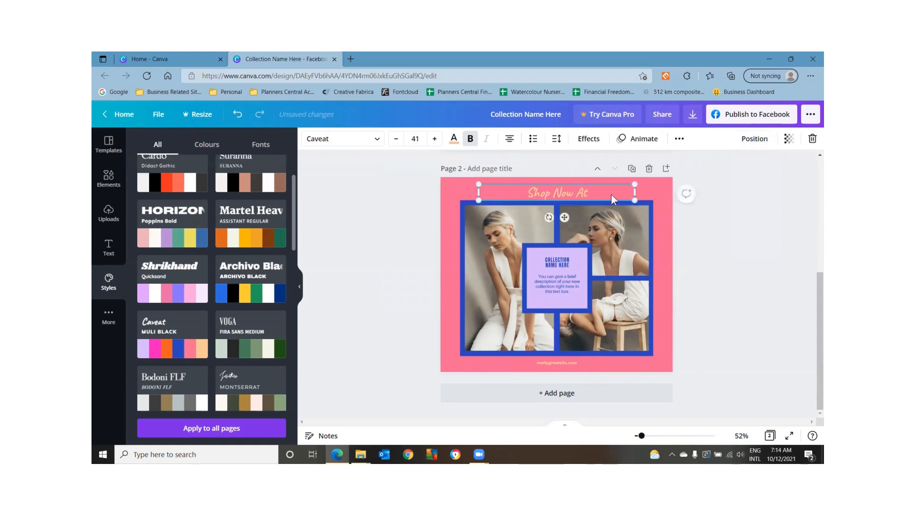
{"action": "left_click", "coordinate": [666, 216]}
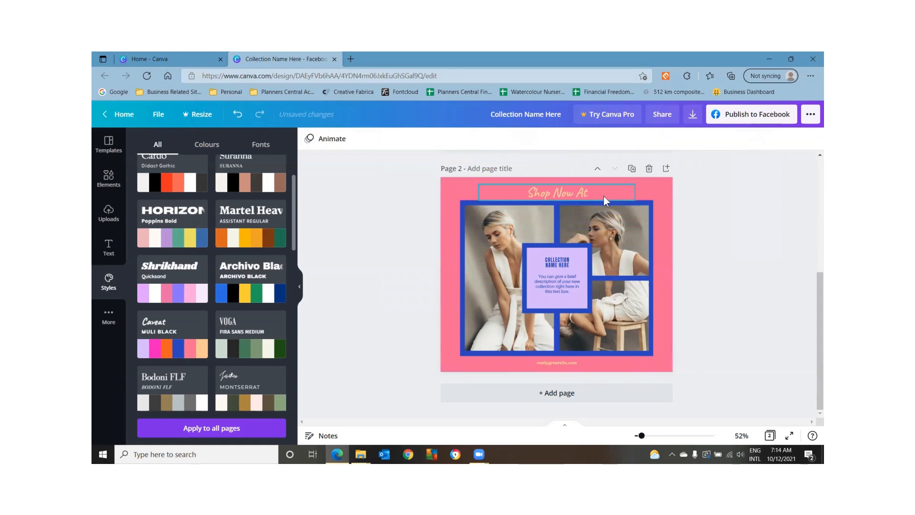
Ungroup the collection title and description in the lilac box so each text can be selected separately
{"action": "left_click", "coordinate": [571, 288]}
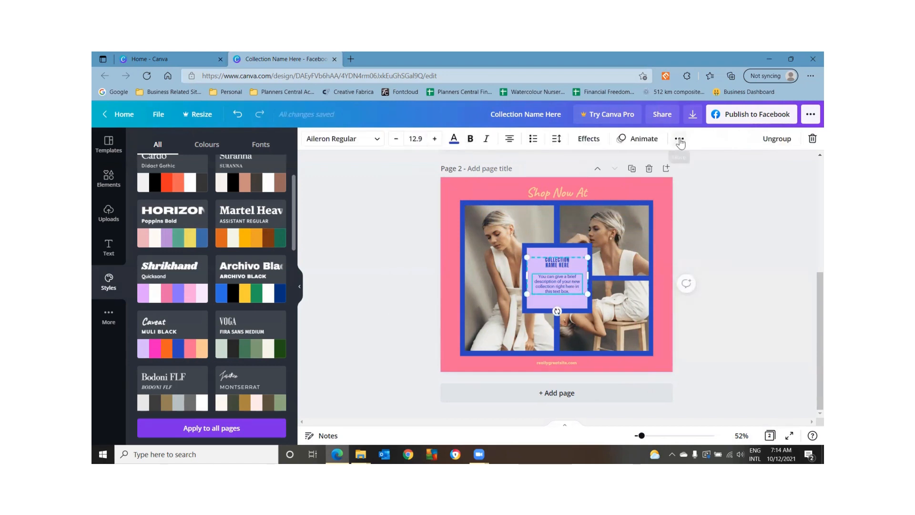
{"action": "left_click", "coordinate": [778, 139]}
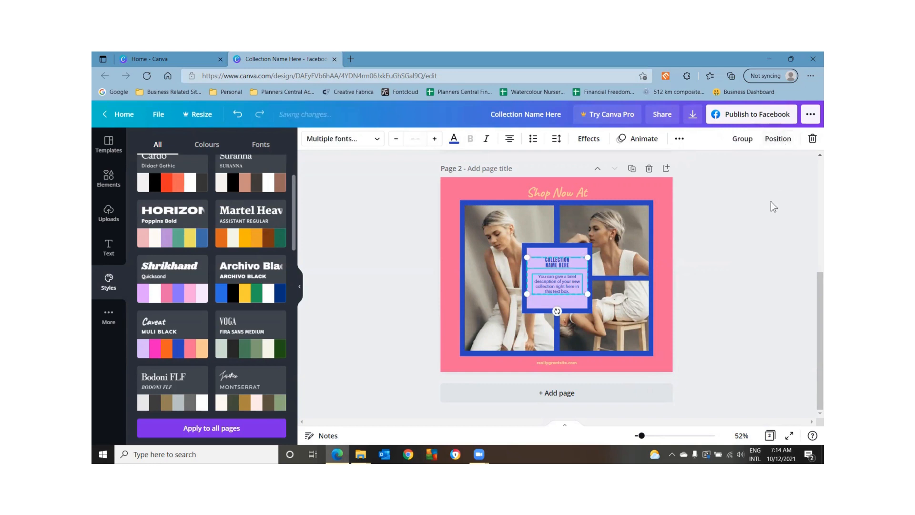
{"action": "left_click", "coordinate": [561, 259]}
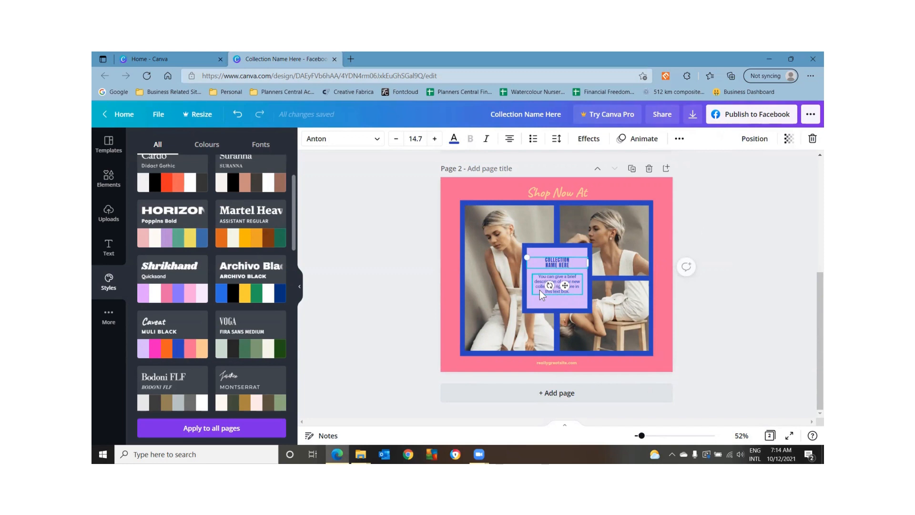
Duplicate the description text in the lilac box and place the copy directly below the original
{"action": "left_click", "coordinate": [540, 290]}
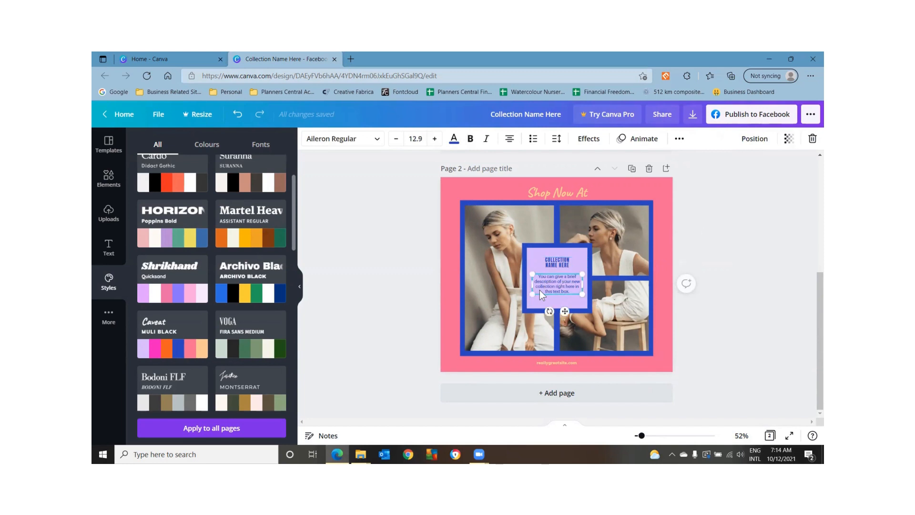
{"action": "left_click", "coordinate": [678, 138]}
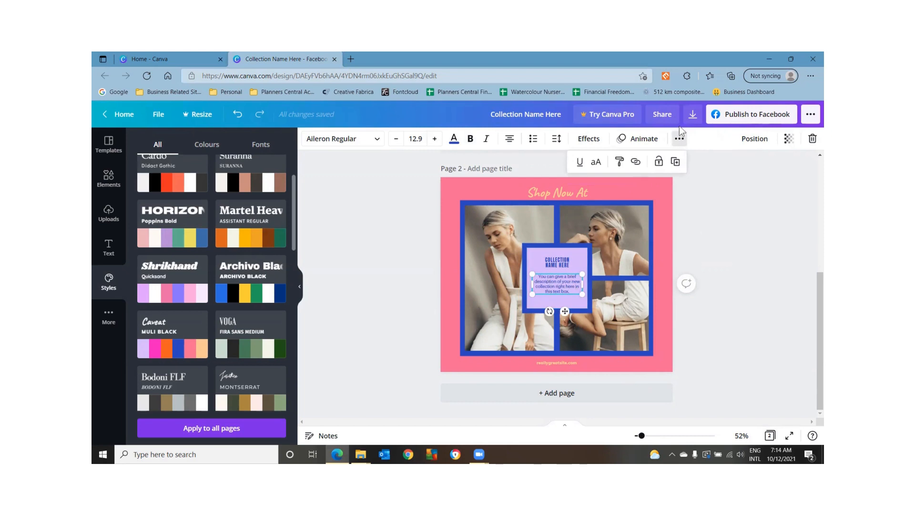
{"action": "left_click", "coordinate": [680, 139]}
{"action": "left_click", "coordinate": [680, 139]}
{"action": "left_click", "coordinate": [674, 162]}
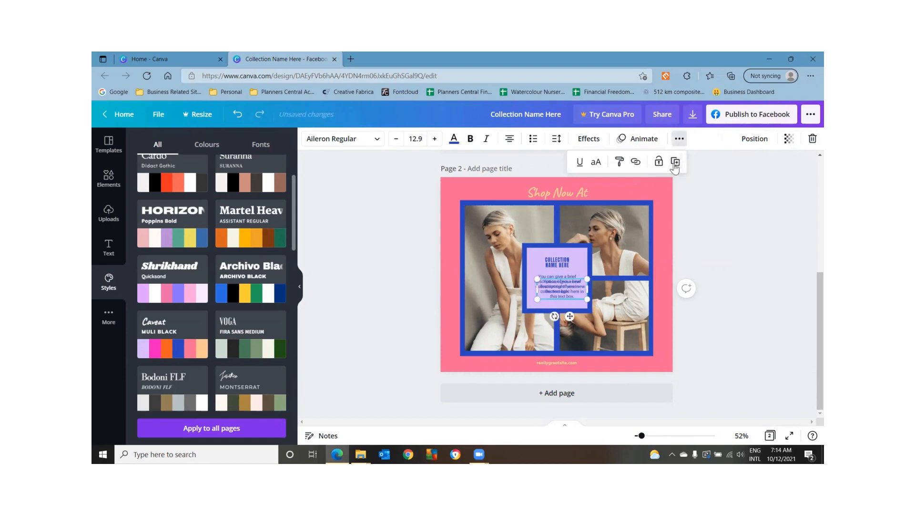
{"action": "left_click_drag", "start_coordinate": [561, 288], "coordinate": [557, 306]}
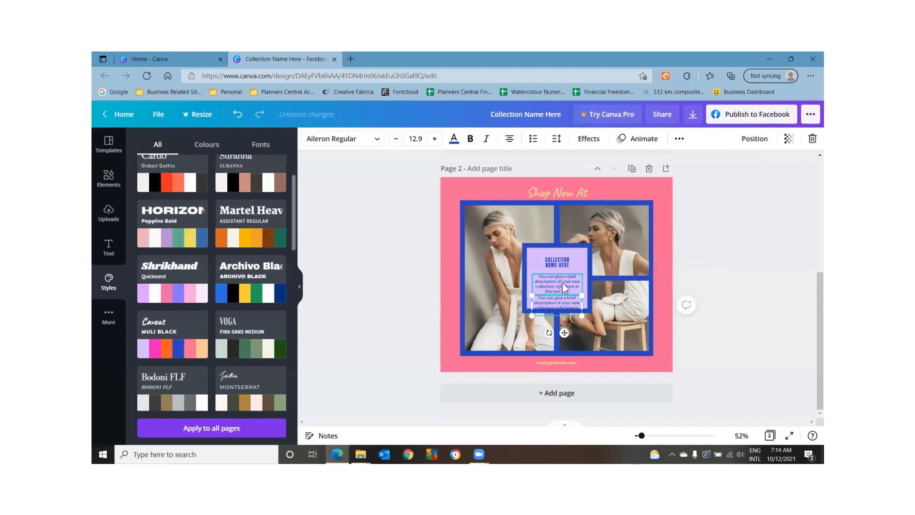
{"action": "left_click", "coordinate": [420, 294]}
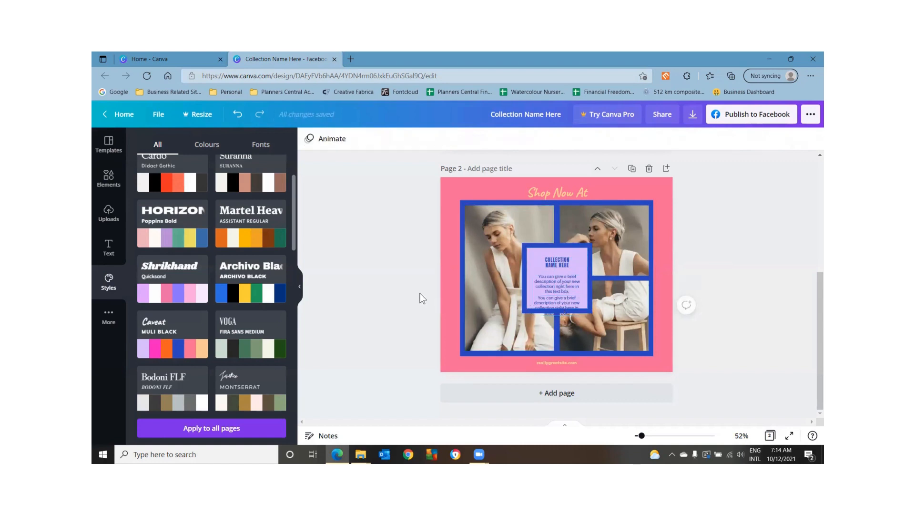
Space the collection title and the two description texts evenly in the vertical direction
{"action": "left_click", "coordinate": [564, 264]}
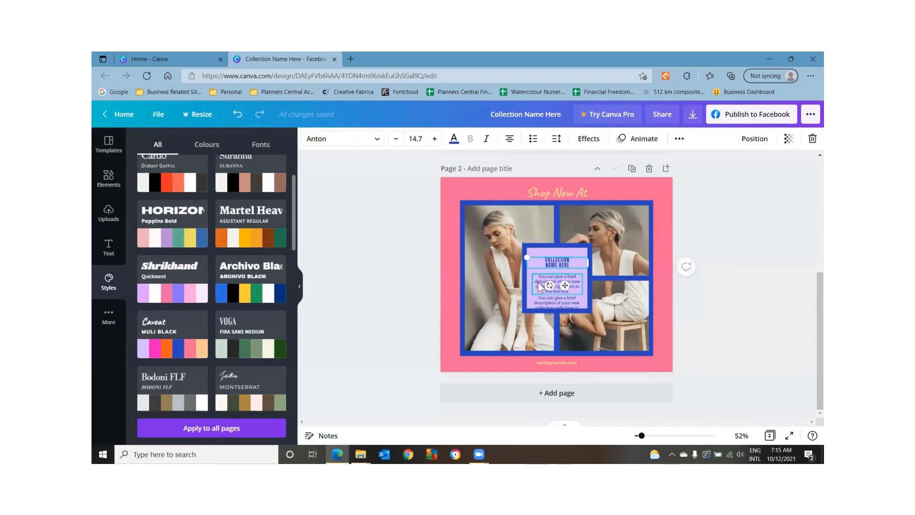
{"action": "left_click", "coordinate": [539, 284], "text": "shift"}
{"action": "left_click", "coordinate": [544, 301], "text": "shift"}
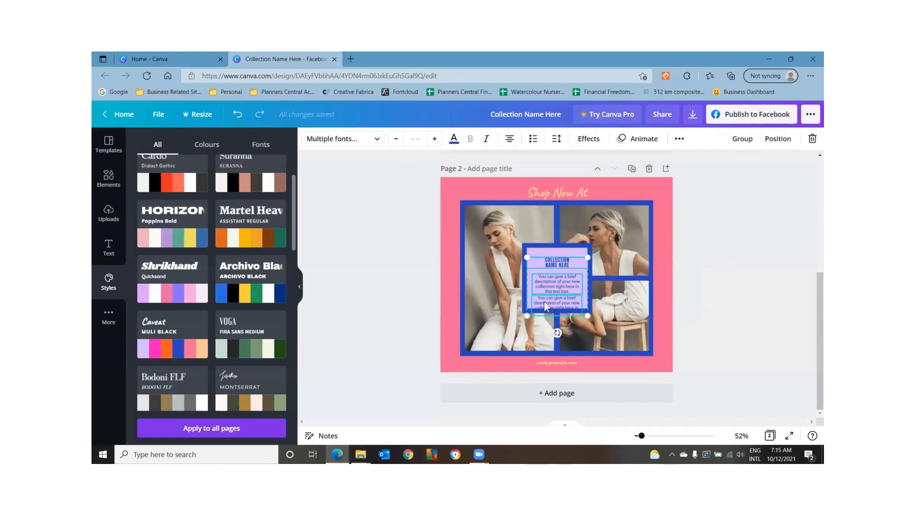
{"action": "left_click", "coordinate": [779, 141]}
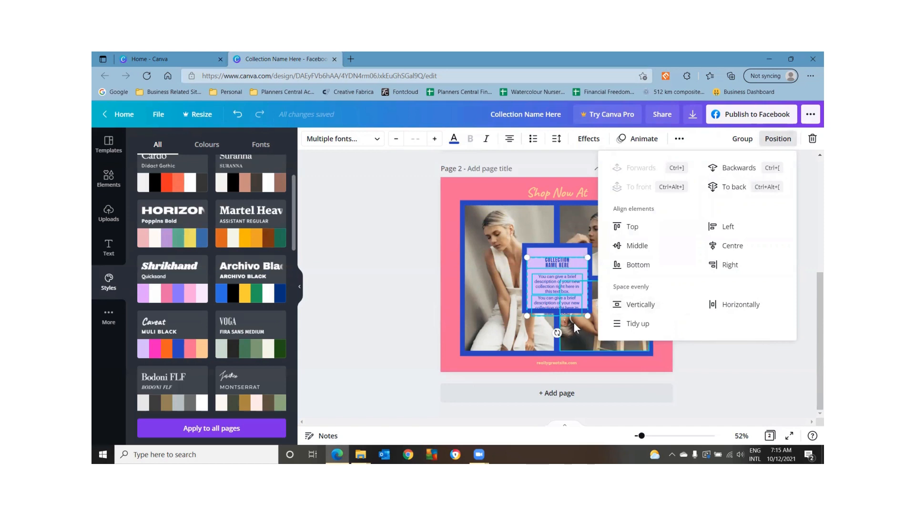
{"action": "left_click", "coordinate": [646, 304]}
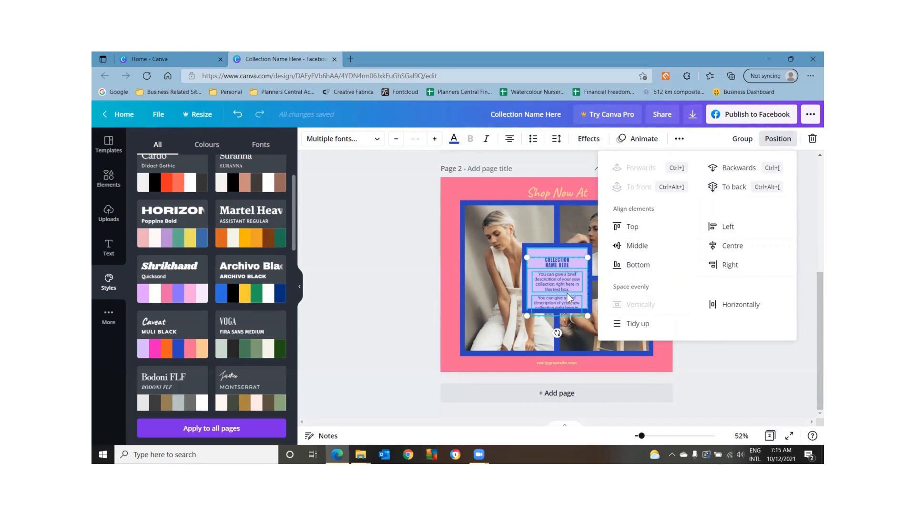
{"action": "left_click_drag", "start_coordinate": [567, 293], "coordinate": [567, 293]}
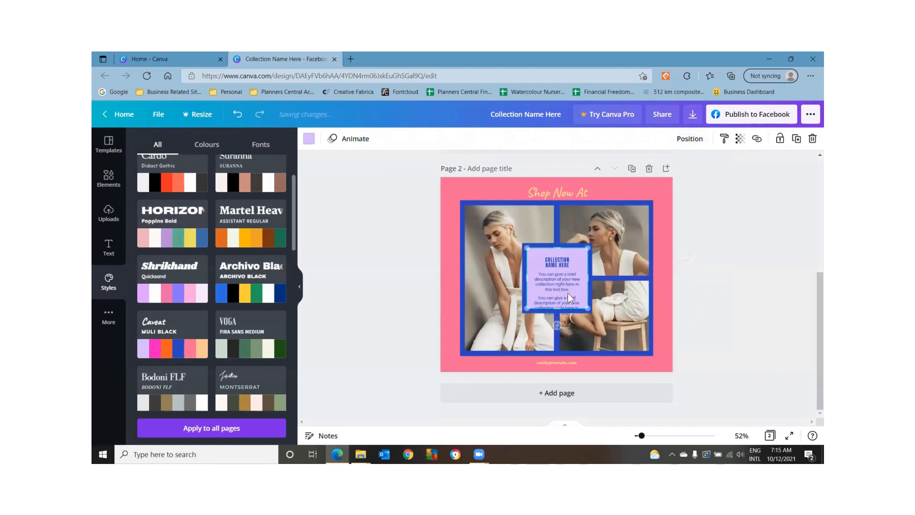
Move the title and both description texts up together so they fit inside the lilac box, and deselect everything
{"action": "left_click", "coordinate": [563, 265]}
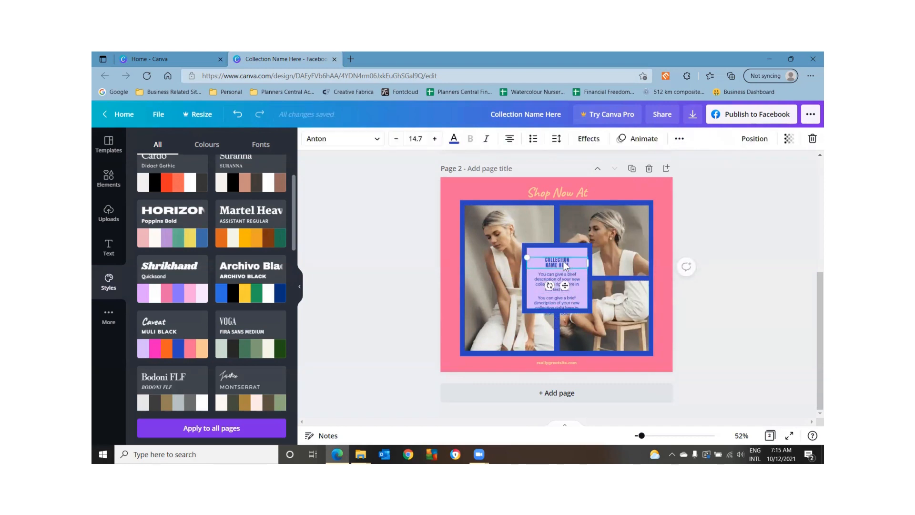
{"action": "left_click", "coordinate": [533, 278], "text": "shift"}
{"action": "left_click", "coordinate": [542, 297], "text": "shift"}
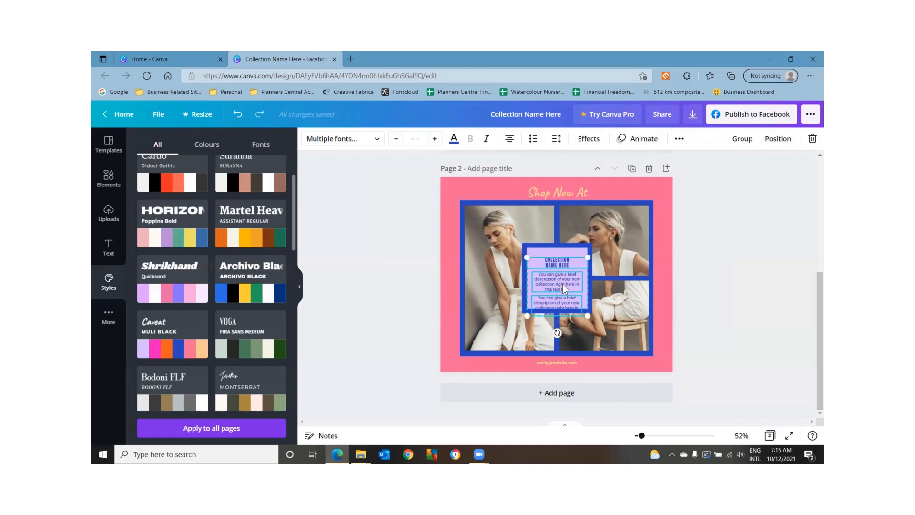
{"action": "left_click_drag", "start_coordinate": [563, 284], "coordinate": [565, 275]}
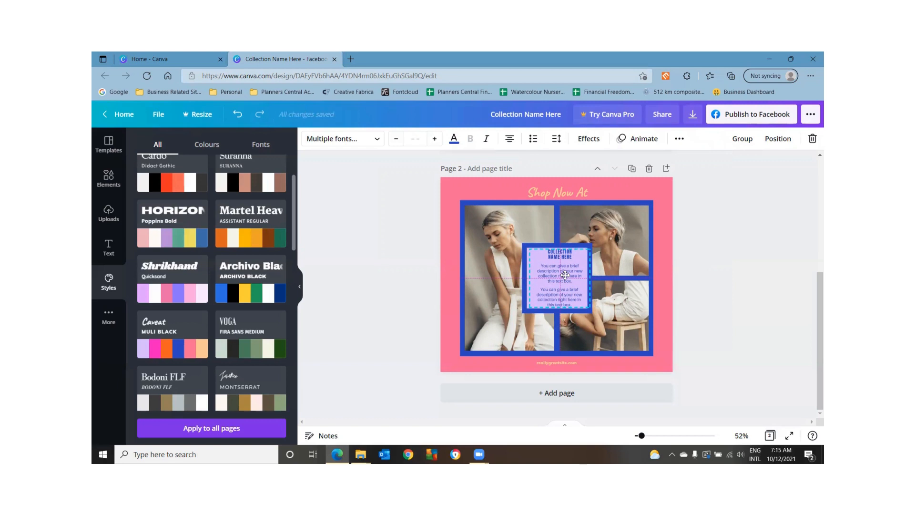
{"action": "left_click_drag", "start_coordinate": [565, 275], "coordinate": [565, 275]}
{"action": "left_click", "coordinate": [411, 268]}
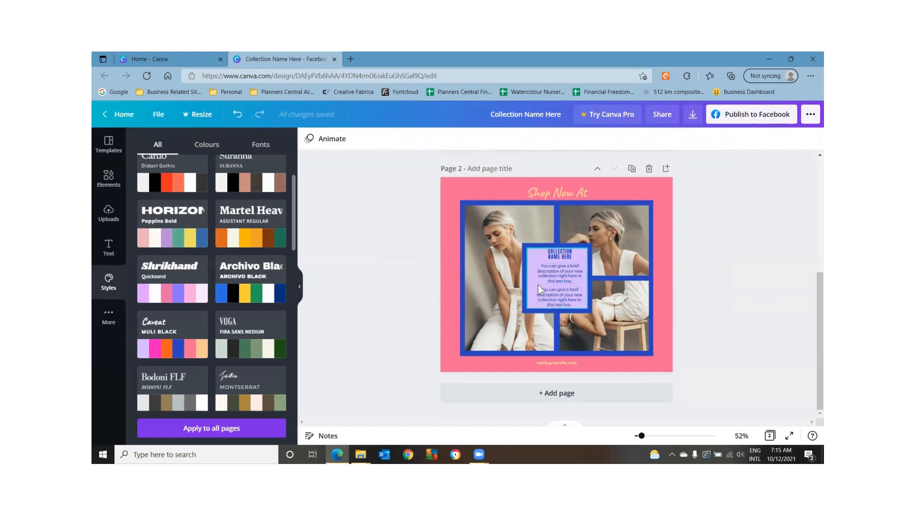
{"action": "left_click", "coordinate": [529, 284]}
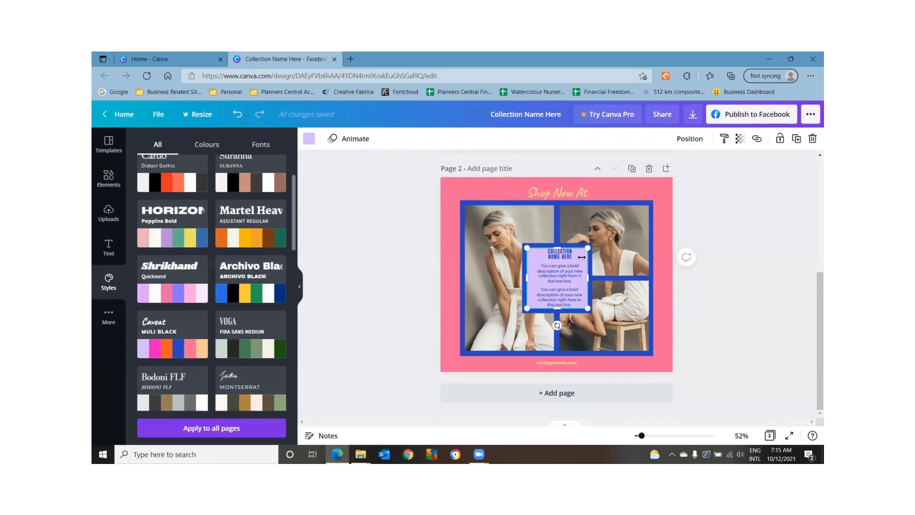
{"action": "left_click", "coordinate": [700, 264]}
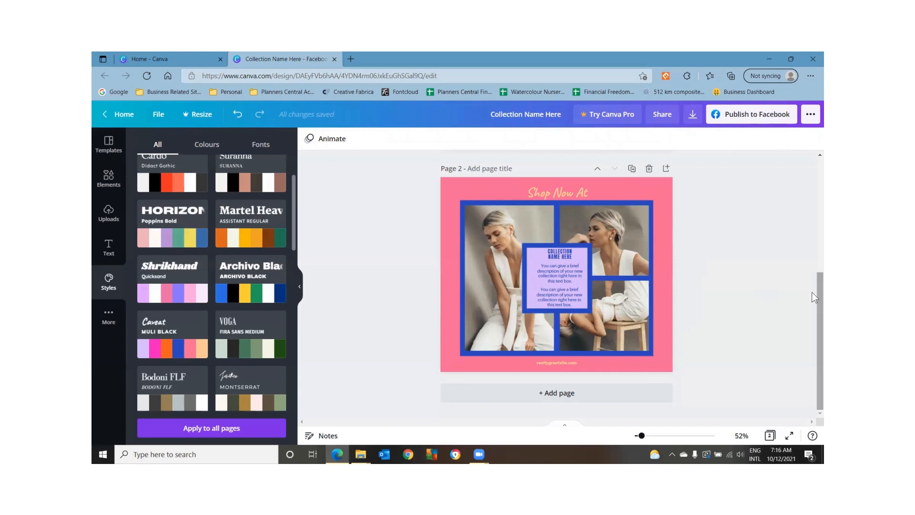
Add a third page after page 2 and remove its pink background
{"action": "left_click", "coordinate": [605, 391]}
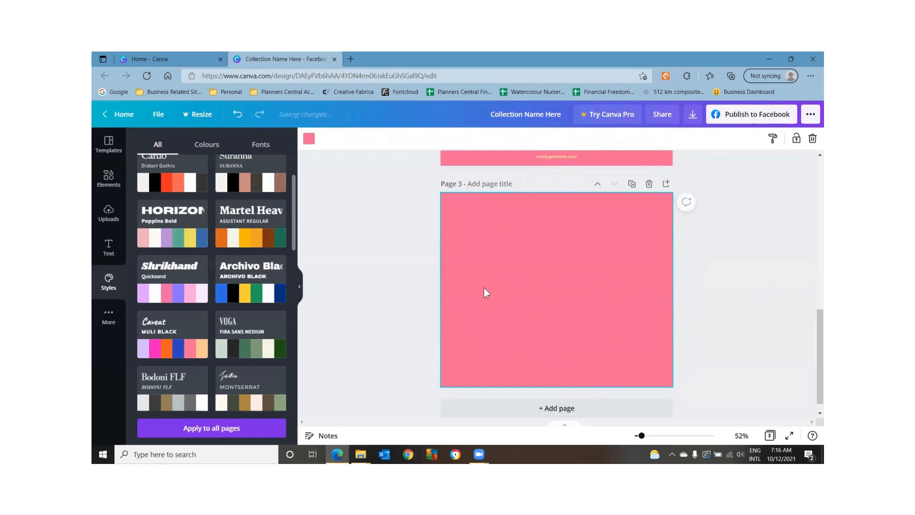
{"action": "key", "text": "Delete"}
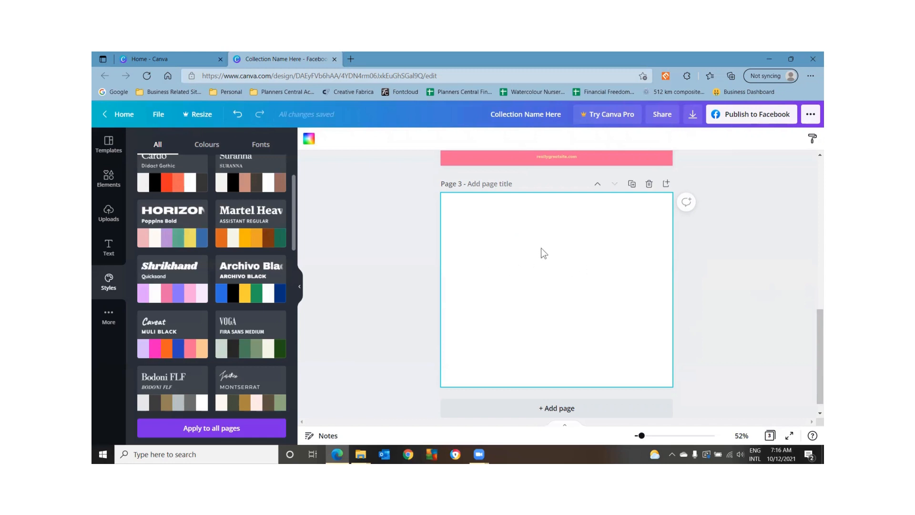
Insert a straight black line on page 3 and reduce its line weight to the minimum, keeping the solid style
{"action": "key", "text": "l"}
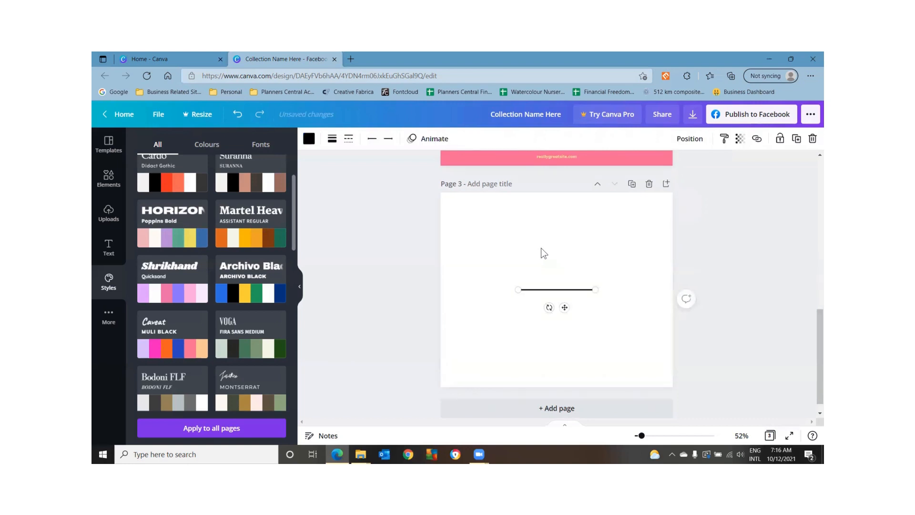
{"action": "left_click", "coordinate": [332, 140]}
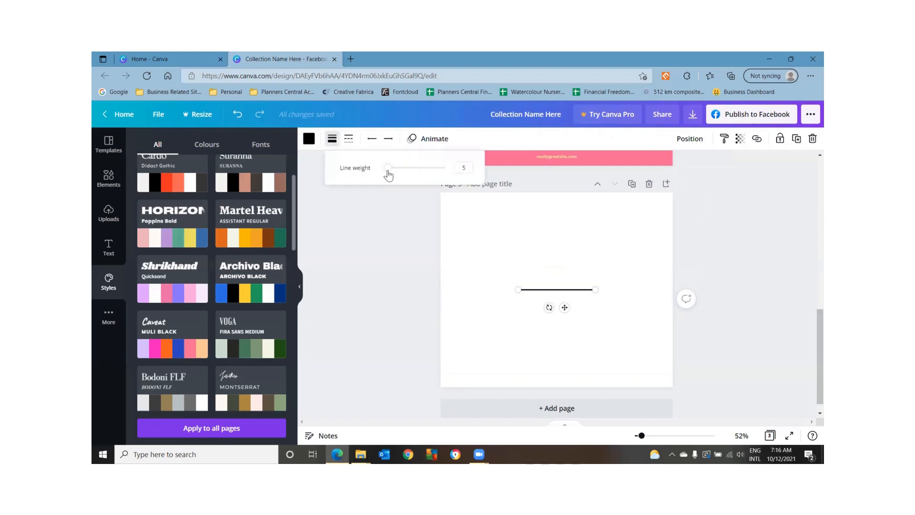
{"action": "left_click_drag", "start_coordinate": [387, 169], "coordinate": [364, 176]}
{"action": "left_click", "coordinate": [349, 140]}
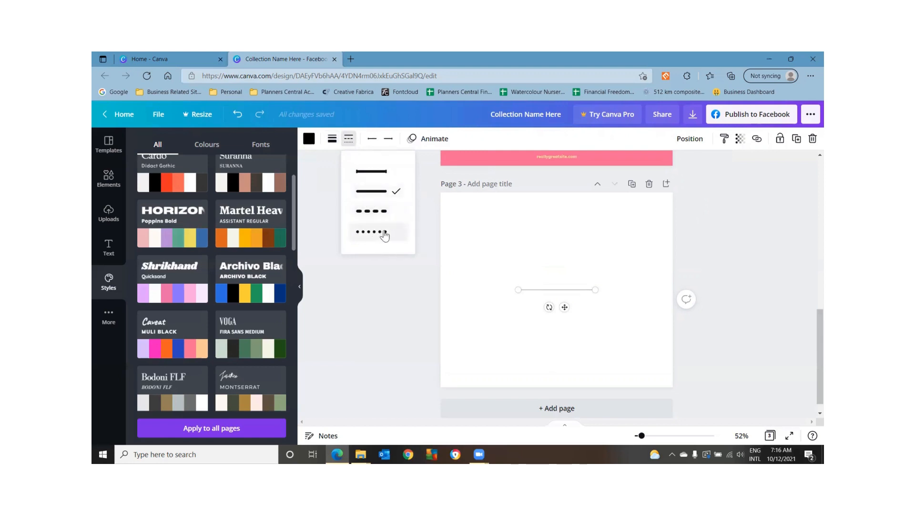
{"action": "left_click", "coordinate": [368, 279]}
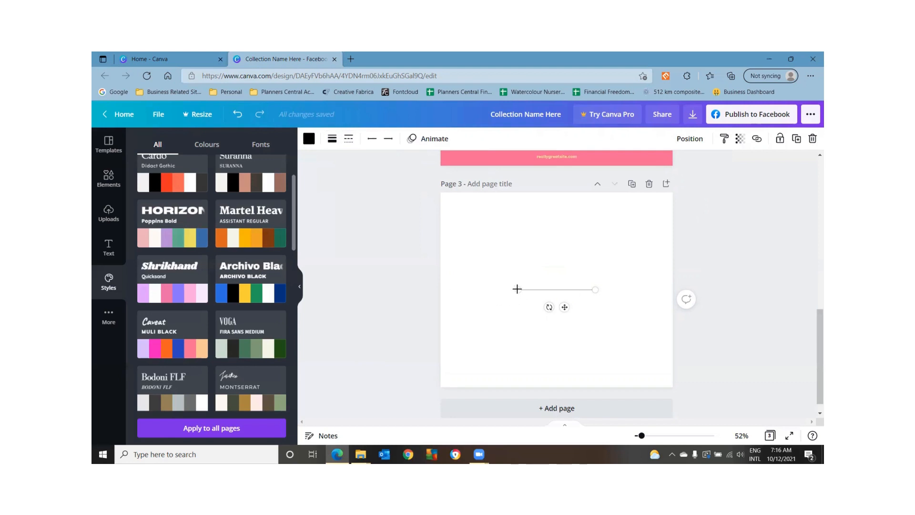
Extend the line at both ends to nearly the page's width and move it up near the page's upper edge
{"action": "left_click_drag", "start_coordinate": [517, 289], "coordinate": [460, 289]}
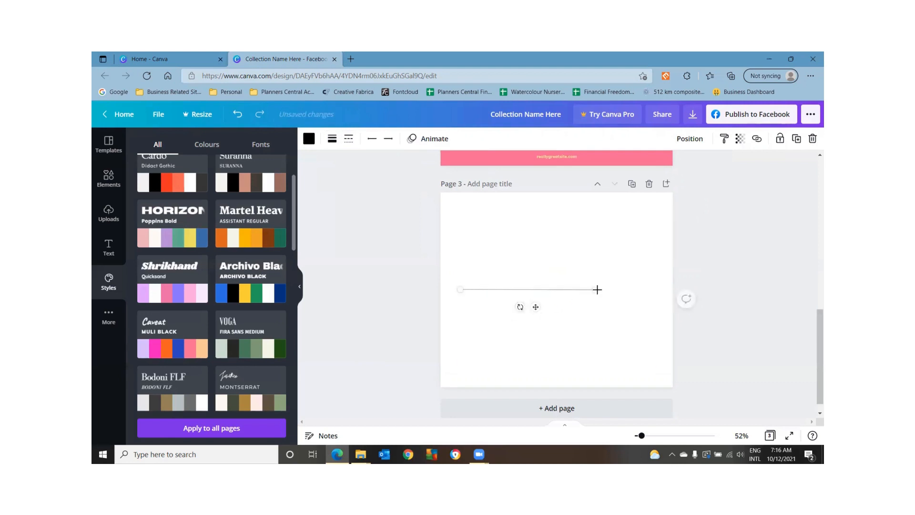
{"action": "left_click_drag", "start_coordinate": [598, 290], "coordinate": [654, 290]}
{"action": "left_click_drag", "start_coordinate": [567, 308], "coordinate": [568, 229]}
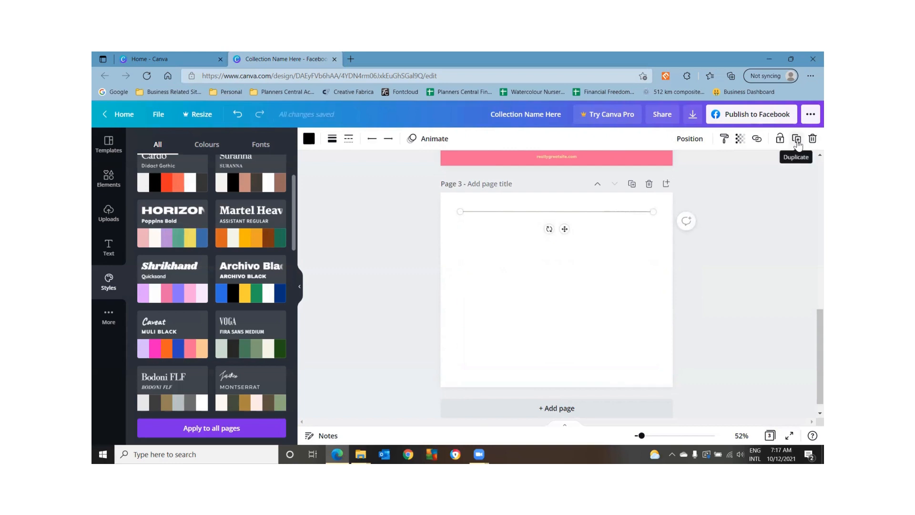
Duplicate the horizontal line to make seven staggered copies below it, and deselect the last copy
{"action": "left_click", "coordinate": [796, 138]}
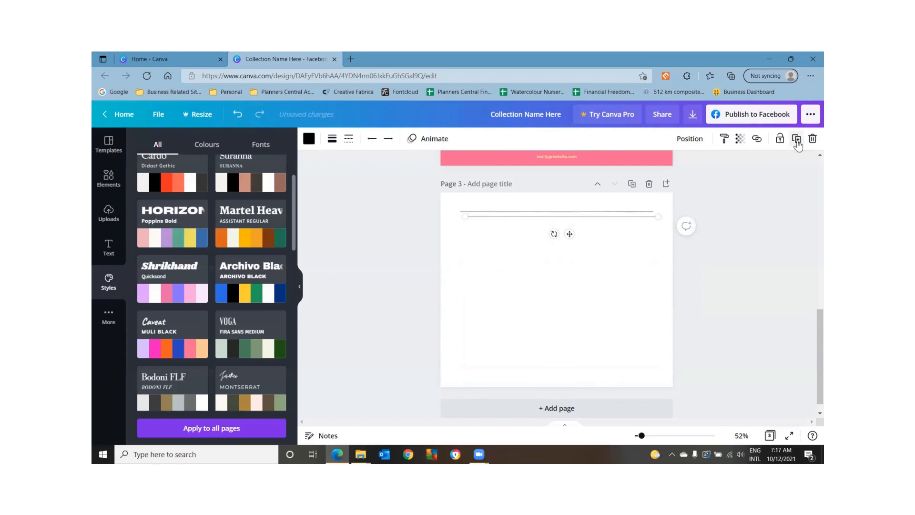
{"action": "left_click", "coordinate": [797, 138]}
{"action": "left_click", "coordinate": [796, 139]}
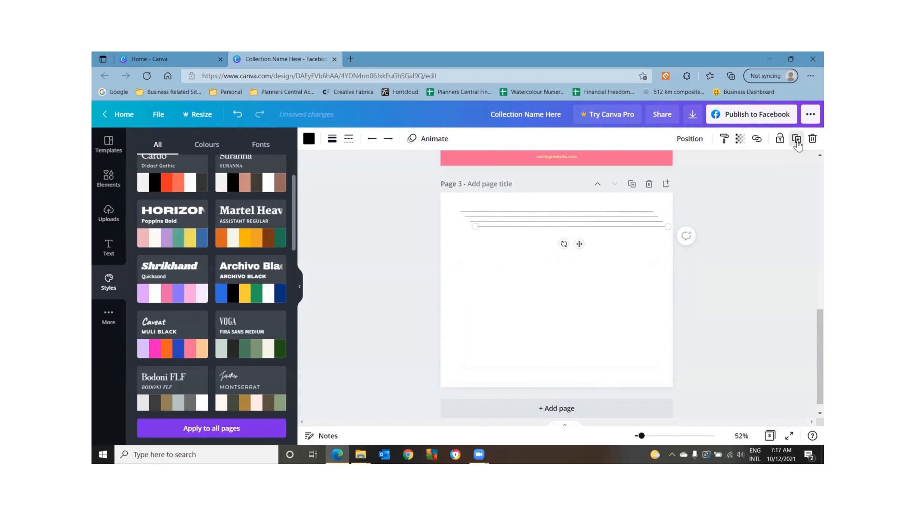
{"action": "left_click", "coordinate": [797, 139]}
{"action": "left_click", "coordinate": [796, 139]}
{"action": "left_click", "coordinate": [796, 139]}
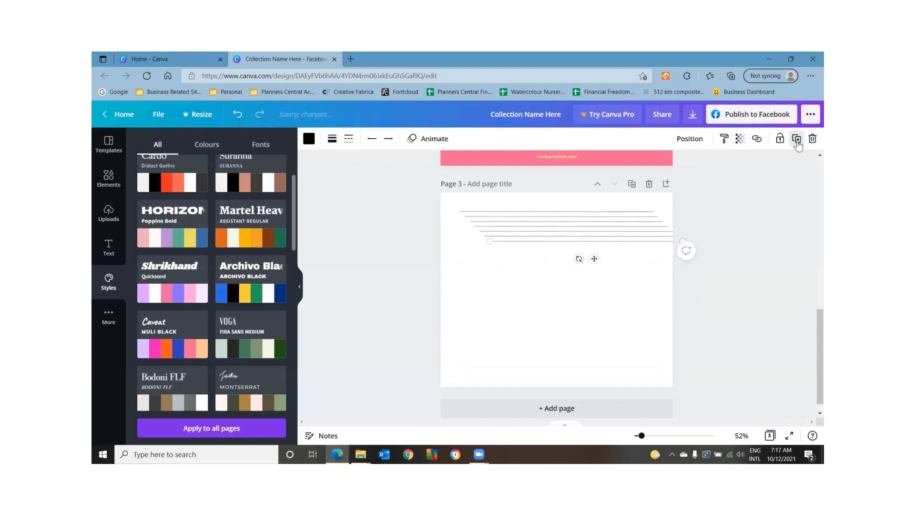
{"action": "left_click", "coordinate": [448, 212]}
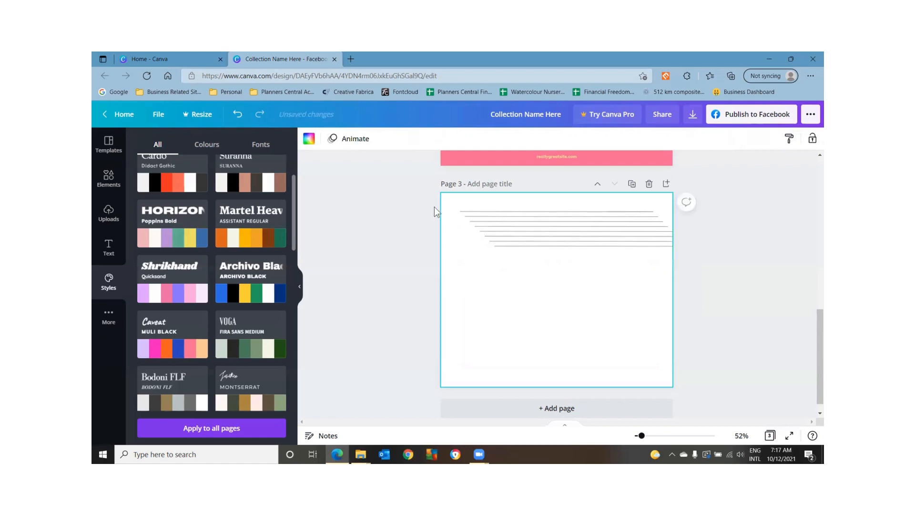
Align the left ends of all the staggered horizontal lines on page 3
{"action": "left_click_drag", "start_coordinate": [431, 205], "coordinate": [575, 259]}
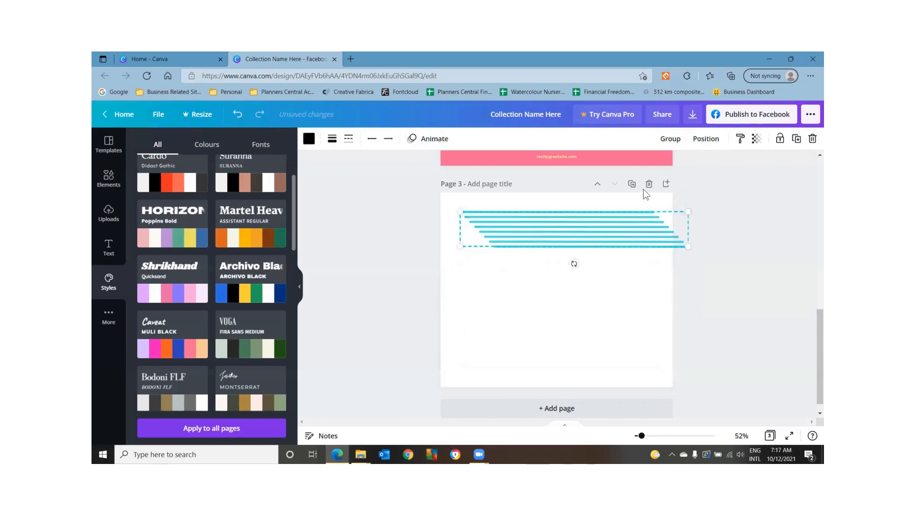
{"action": "left_click", "coordinate": [710, 141]}
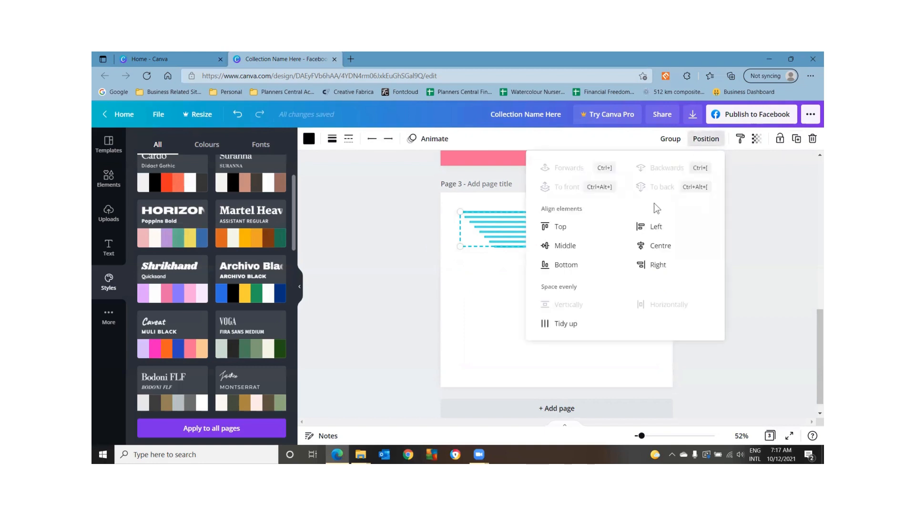
{"action": "left_click", "coordinate": [655, 228]}
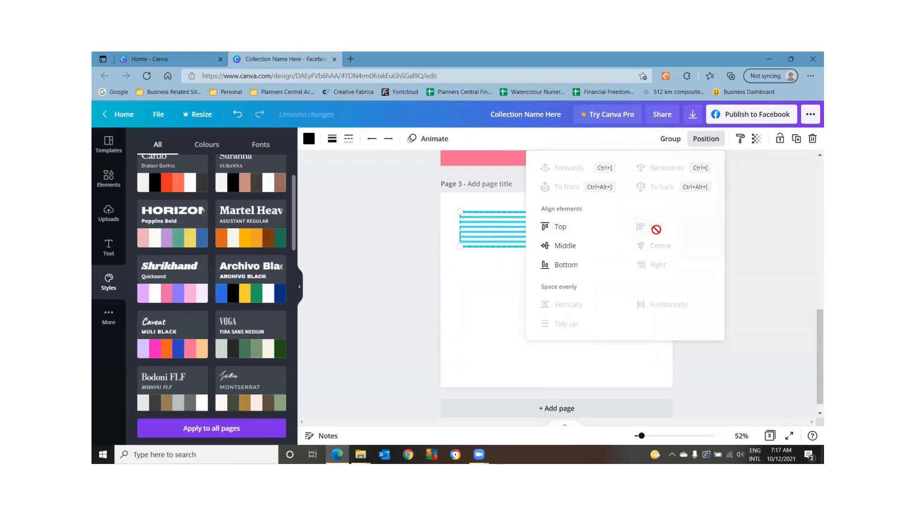
{"action": "left_click", "coordinate": [499, 265]}
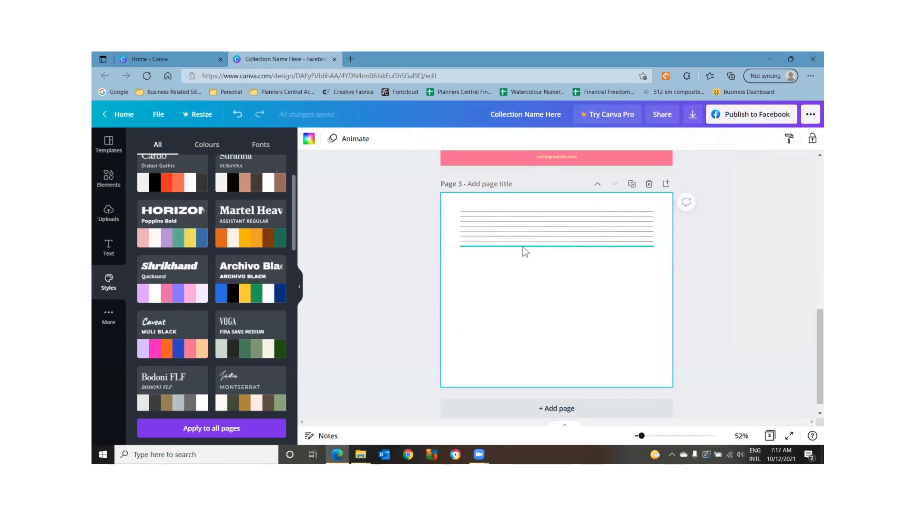
Move the lowest line down near the page's bottom edge and space all the horizontal lines evenly vertically
{"action": "left_click_drag", "start_coordinate": [523, 246], "coordinate": [524, 368]}
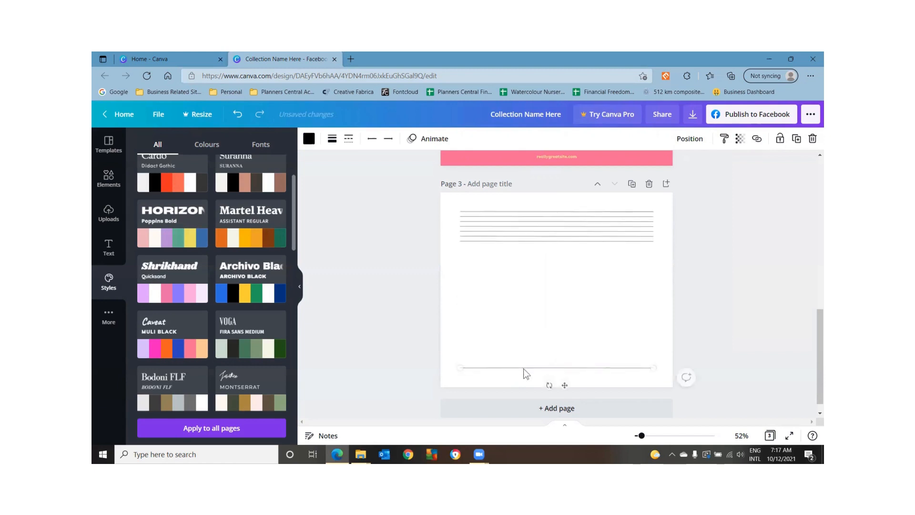
{"action": "left_click", "coordinate": [413, 228]}
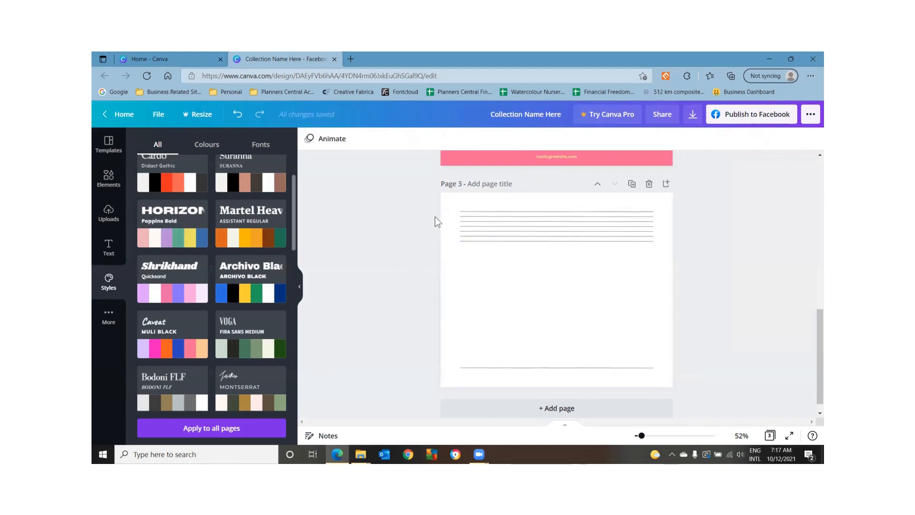
{"action": "left_click_drag", "start_coordinate": [433, 207], "coordinate": [669, 375]}
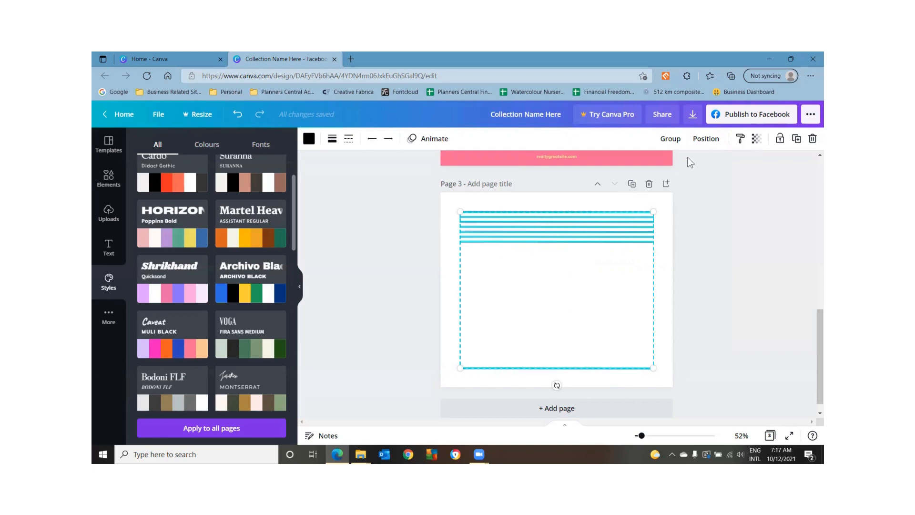
{"action": "left_click", "coordinate": [709, 143]}
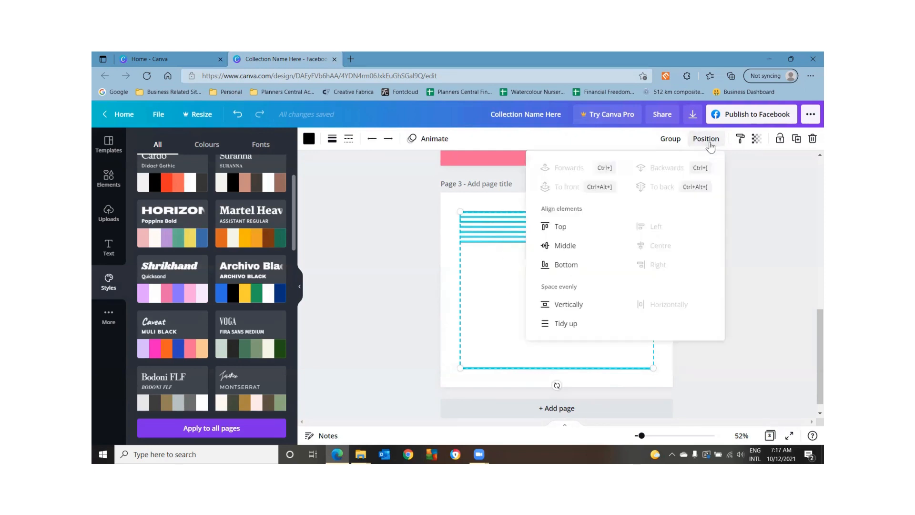
{"action": "left_click", "coordinate": [567, 307]}
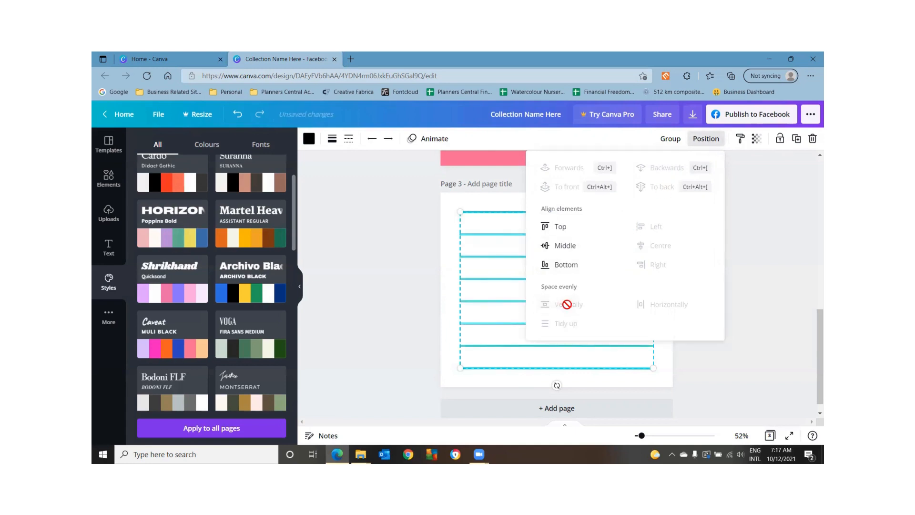
{"action": "left_click", "coordinate": [352, 311]}
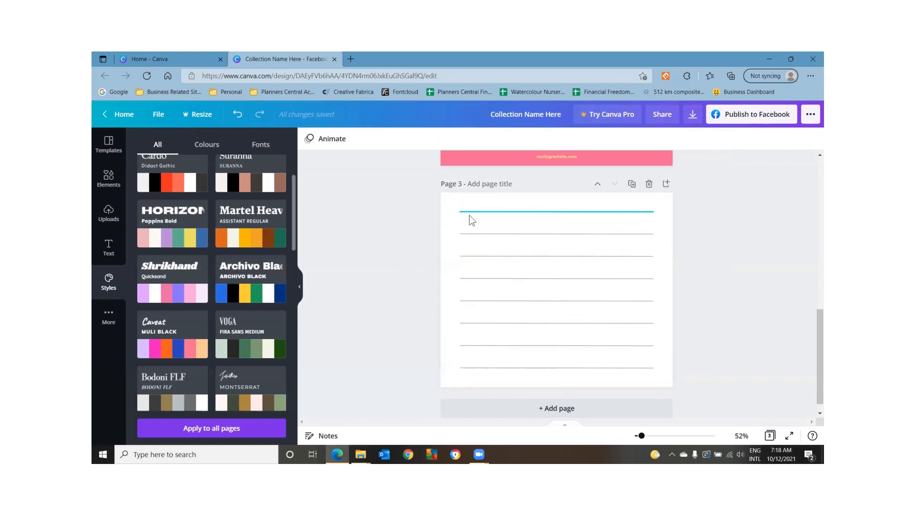
Rotate the top horizontal line to vertical and move it to the left ends of the other lines
{"action": "left_click", "coordinate": [495, 219]}
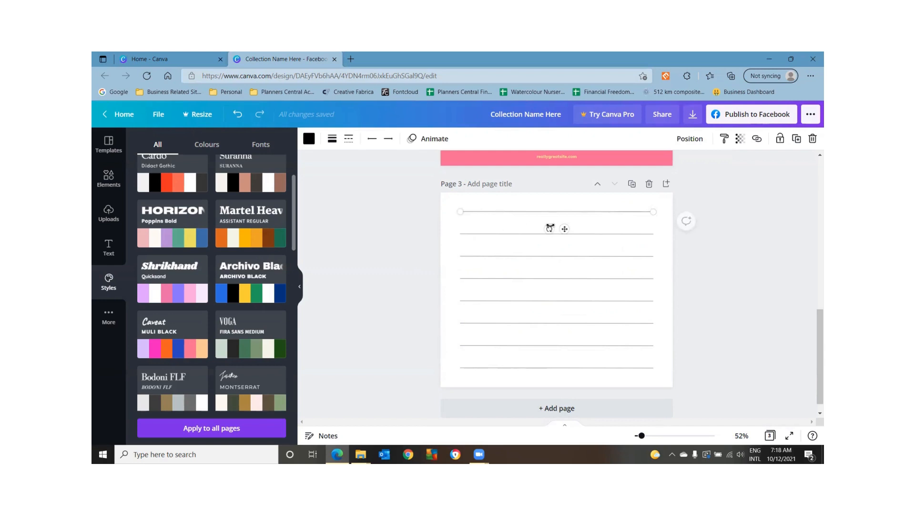
{"action": "left_click_drag", "start_coordinate": [549, 227], "coordinate": [625, 218]}
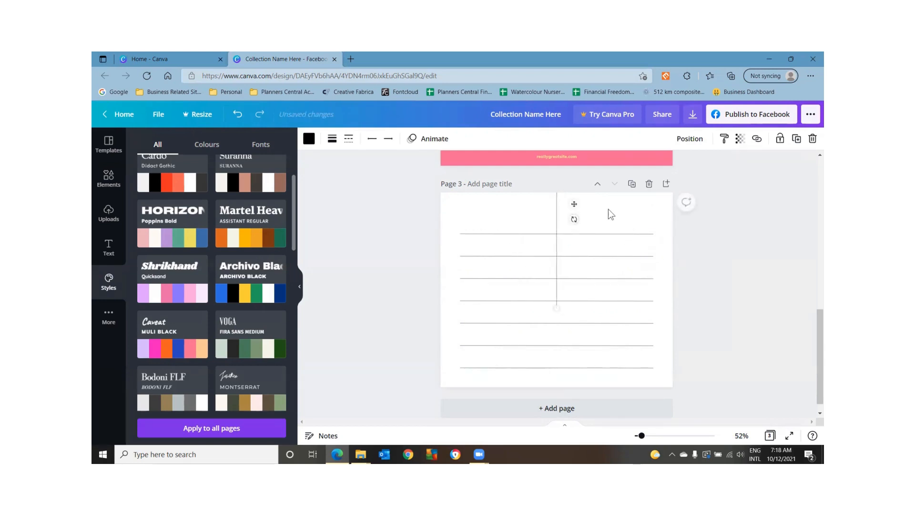
{"action": "left_click_drag", "start_coordinate": [549, 205], "coordinate": [474, 259]}
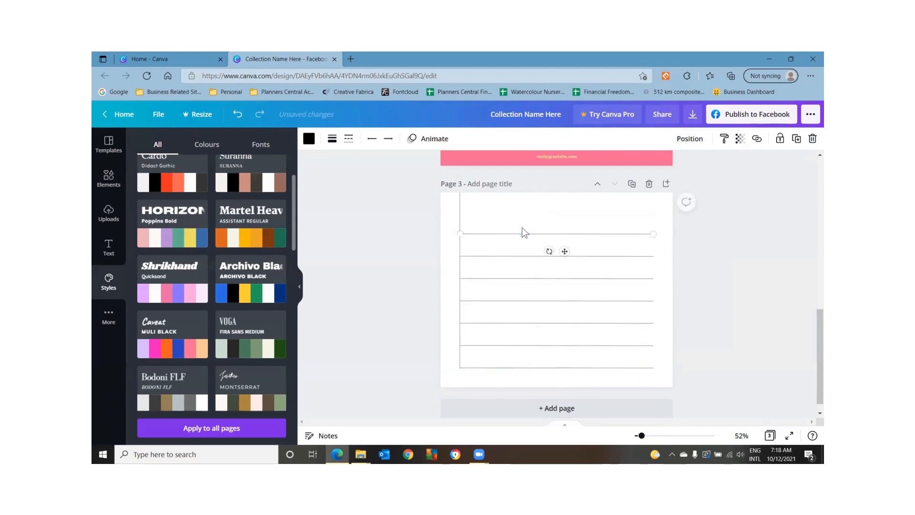
Delete all the remaining horizontal lines, keeping only the vertical line
{"action": "left_click", "coordinate": [525, 204]}
{"action": "left_click_drag", "start_coordinate": [525, 204], "coordinate": [533, 375]}
{"action": "key", "text": "Delete"}
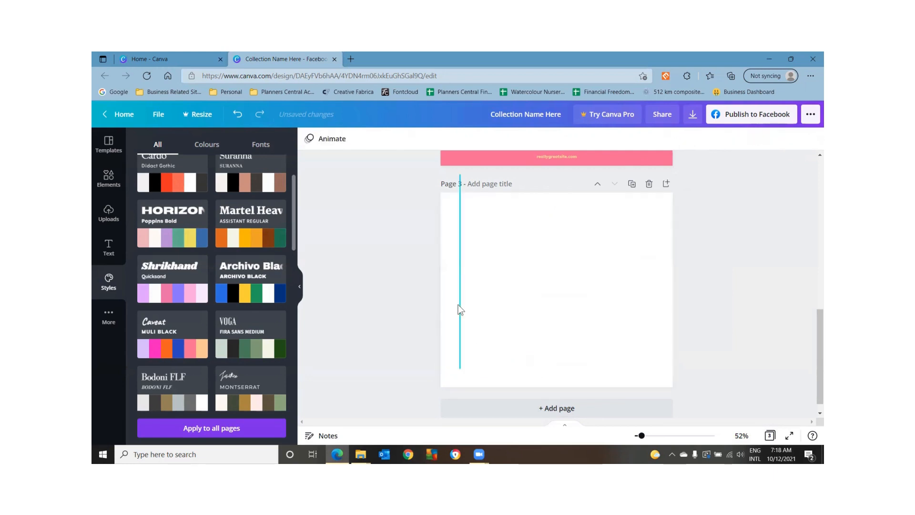
Fit the vertical line within the page, shorten both ends to leave margins above and below, and straighten it
{"action": "left_click_drag", "start_coordinate": [460, 290], "coordinate": [478, 296]}
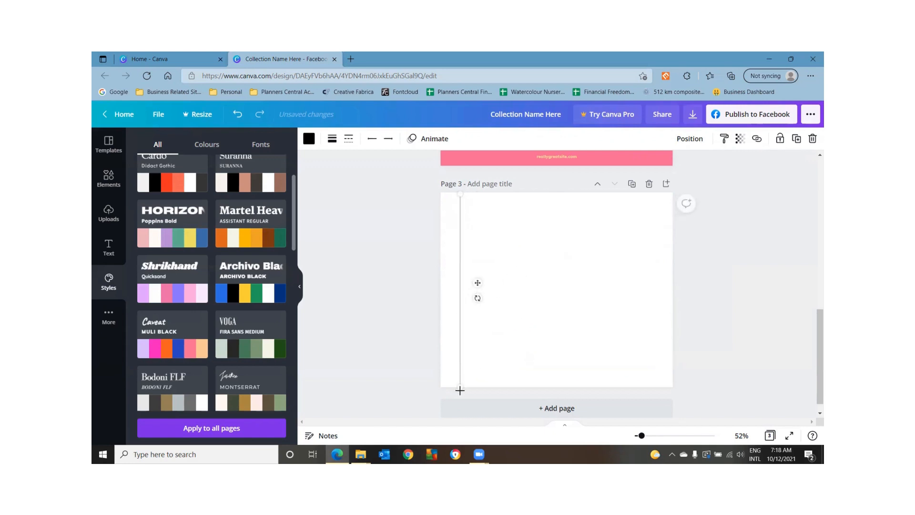
{"action": "left_click_drag", "start_coordinate": [460, 387], "coordinate": [462, 367]}
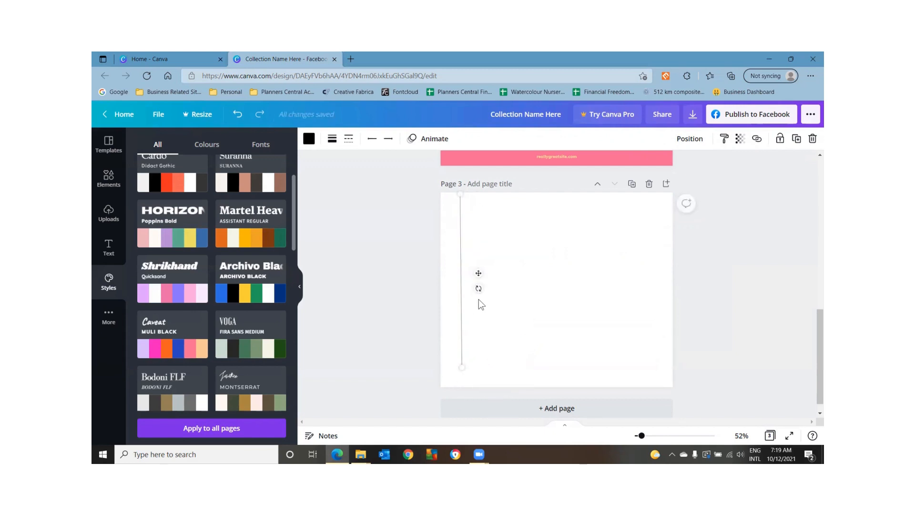
{"action": "left_click_drag", "start_coordinate": [461, 194], "coordinate": [461, 211]}
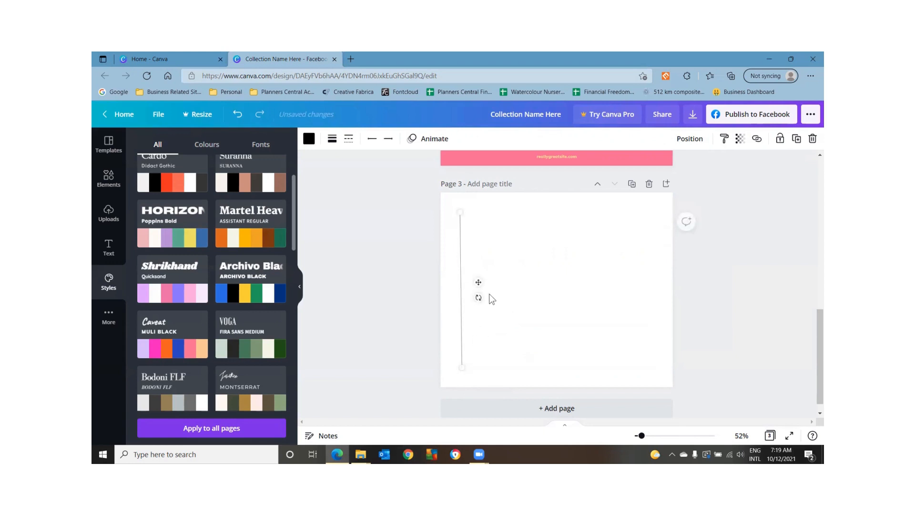
{"action": "left_click_drag", "start_coordinate": [478, 298], "coordinate": [481, 296]}
Duplicate the vertical line to make six staggered copies beside it
{"action": "left_click", "coordinate": [796, 142]}
{"action": "left_click", "coordinate": [797, 142]}
{"action": "left_click", "coordinate": [797, 142]}
{"action": "left_click", "coordinate": [797, 142]}
{"action": "left_click", "coordinate": [797, 142]}
{"action": "left_click", "coordinate": [797, 142]}
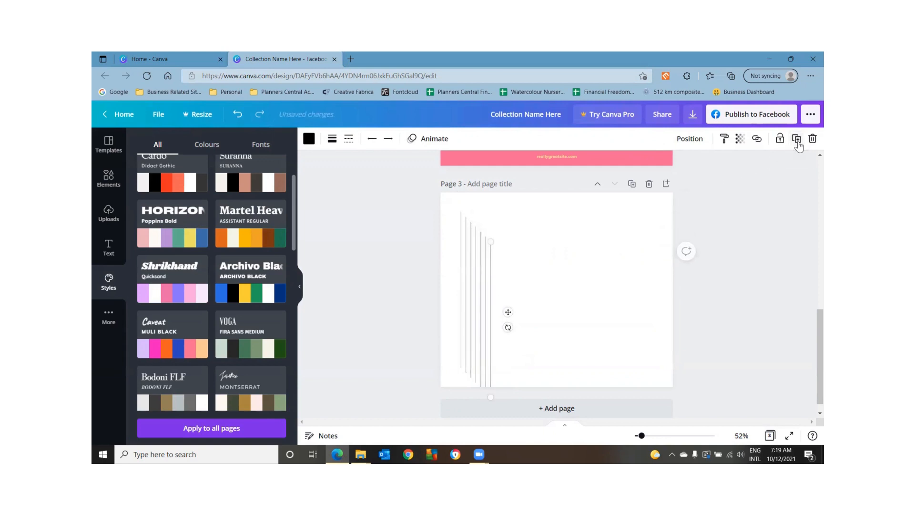
Align the top ends of all seven vertical lines
{"action": "left_click", "coordinate": [424, 264]}
{"action": "left_click_drag", "start_coordinate": [571, 313], "coordinate": [571, 313]}
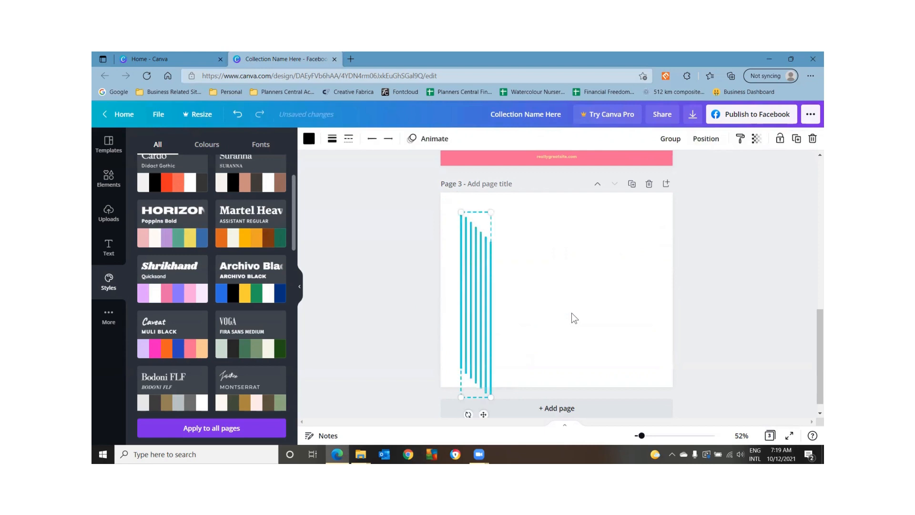
{"action": "left_click", "coordinate": [698, 142]}
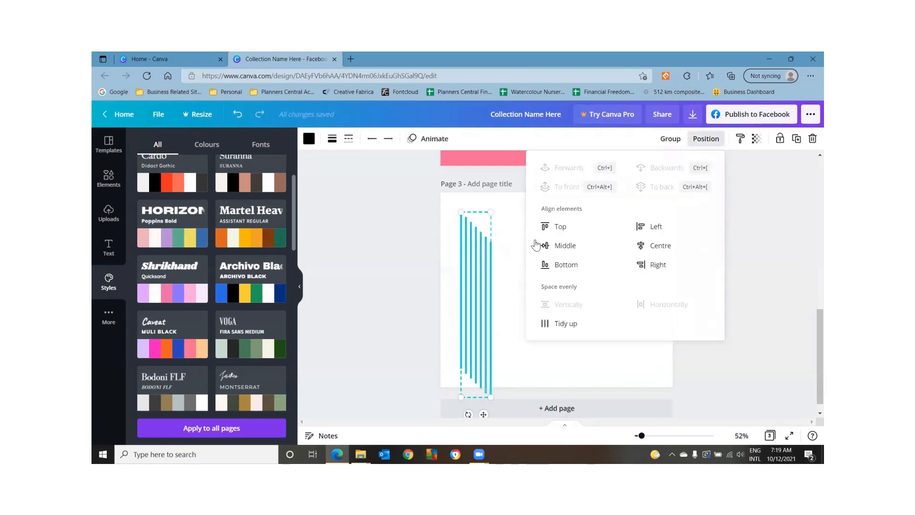
{"action": "left_click", "coordinate": [557, 227]}
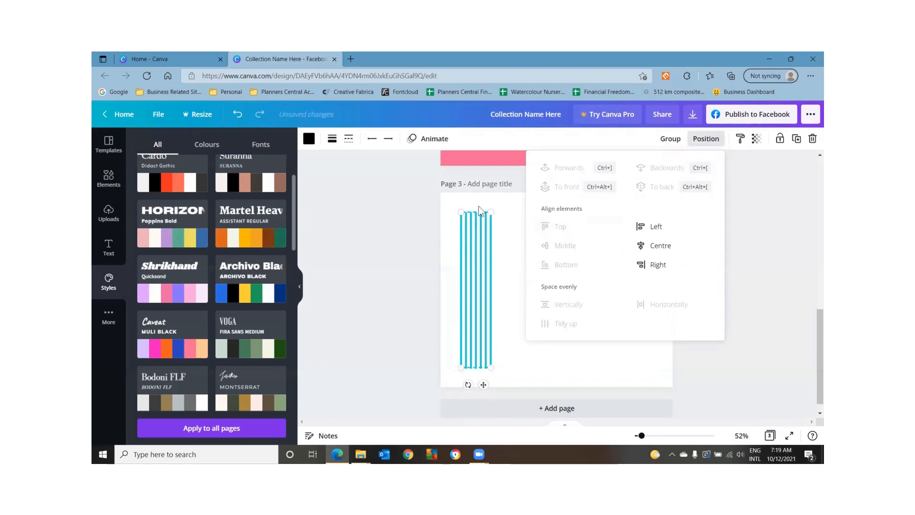
{"action": "left_click", "coordinate": [505, 219]}
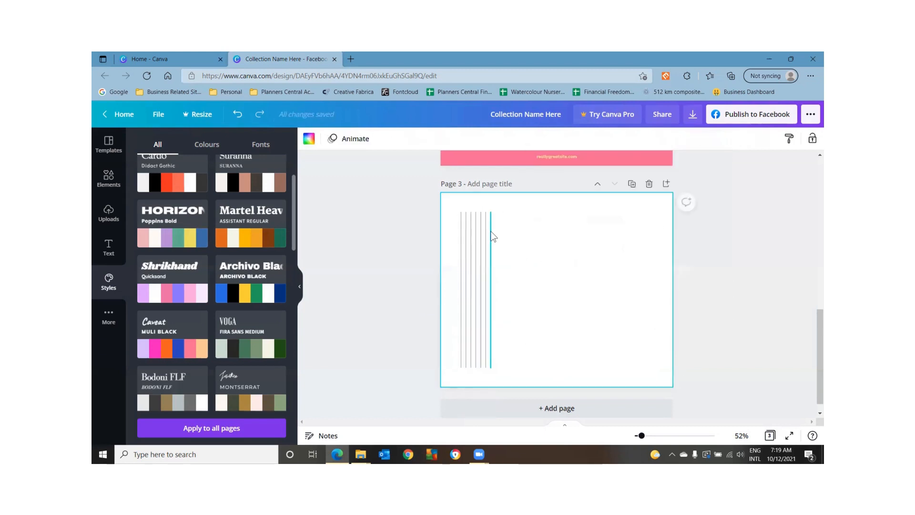
Move the rightmost vertical line near the page's right edge, keeping it level with the others
{"action": "left_click", "coordinate": [490, 231]}
{"action": "left_click_drag", "start_coordinate": [504, 273], "coordinate": [672, 282]}
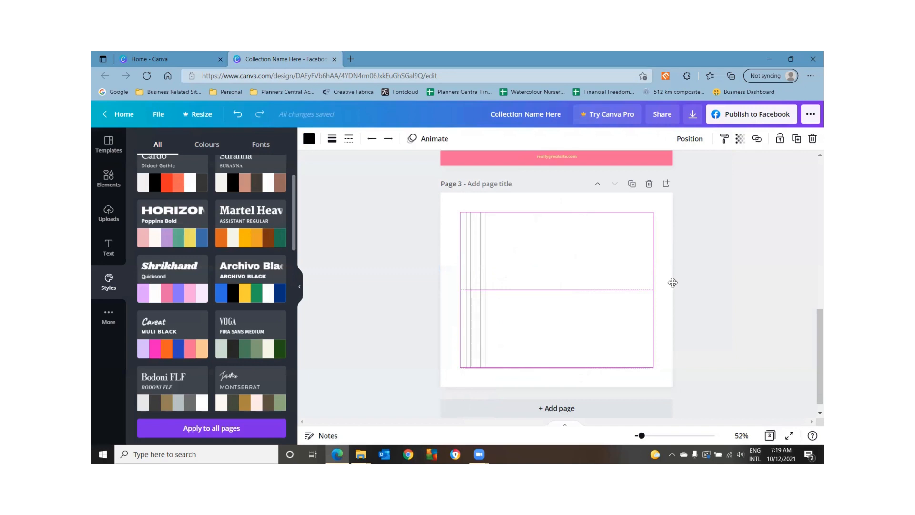
{"action": "left_click_drag", "start_coordinate": [672, 283], "coordinate": [669, 281]}
{"action": "left_click_drag", "start_coordinate": [670, 281], "coordinate": [669, 281]}
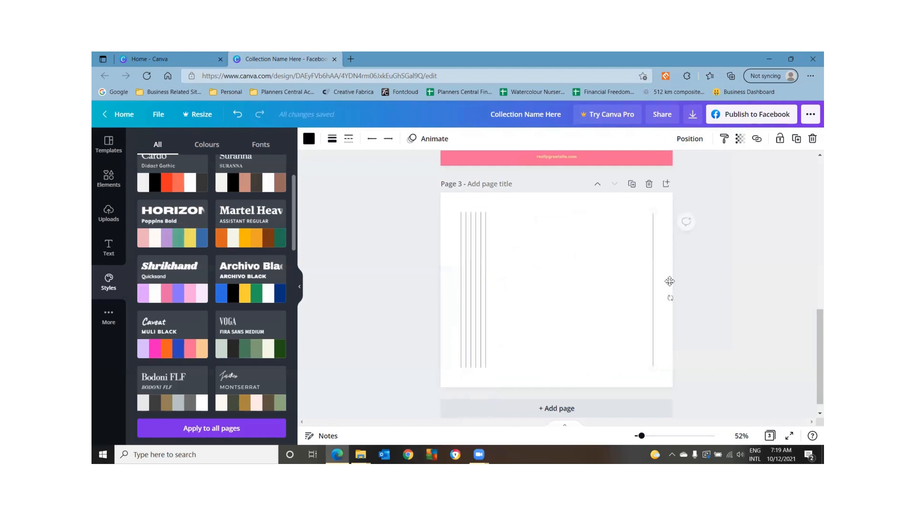
Space all seven vertical lines evenly horizontally across the page
{"action": "left_click", "coordinate": [402, 254]}
{"action": "left_click_drag", "start_coordinate": [437, 265], "coordinate": [695, 273]}
{"action": "left_click", "coordinate": [706, 138]}
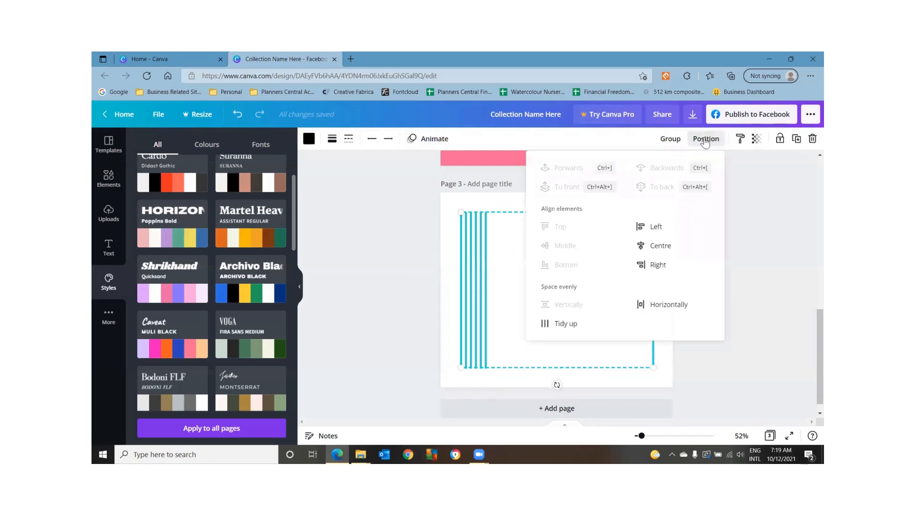
{"action": "left_click", "coordinate": [673, 304]}
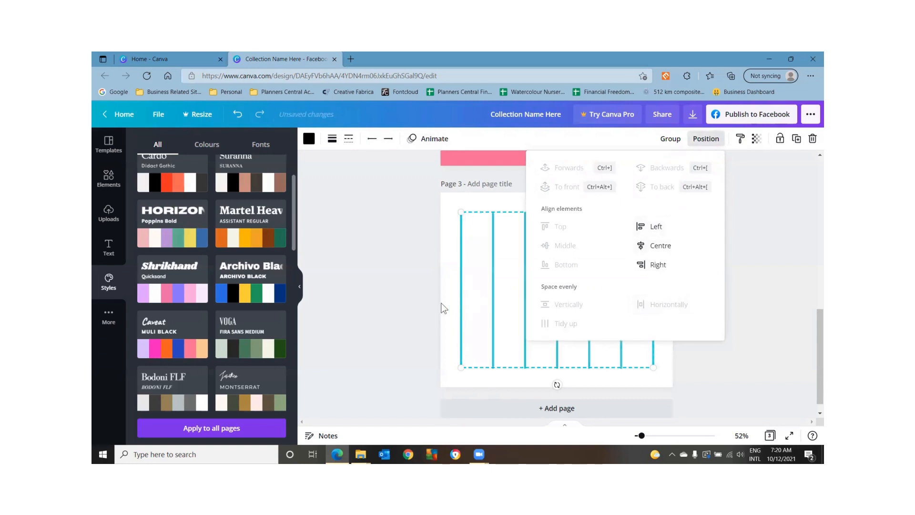
{"action": "left_click", "coordinate": [356, 307]}
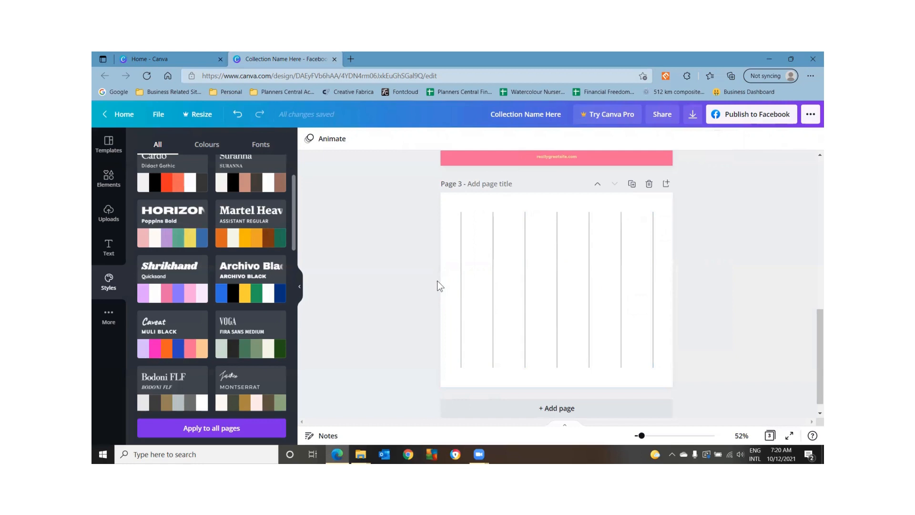
Delete all the vertical lines from page 3, and insert and remove a default straight line
{"action": "left_click_drag", "start_coordinate": [437, 280], "coordinate": [691, 324]}
{"action": "key", "text": "Delete"}
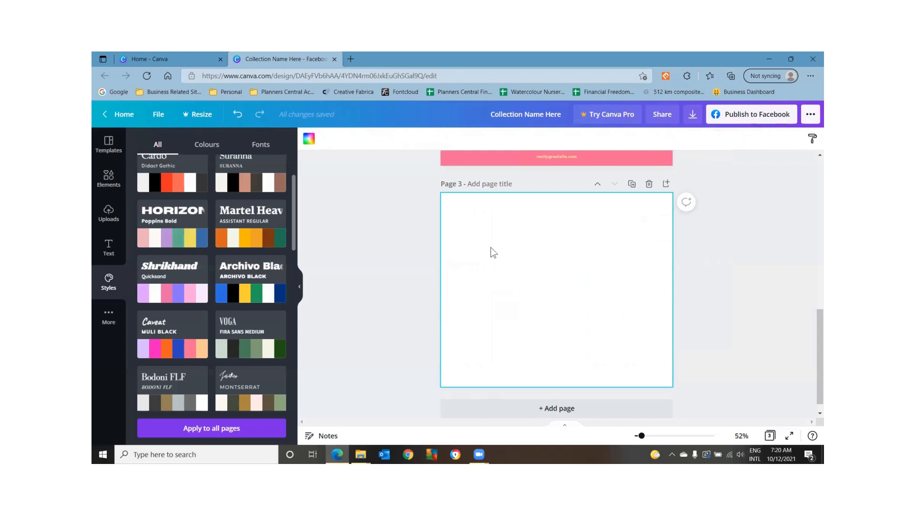
{"action": "key", "text": "l"}
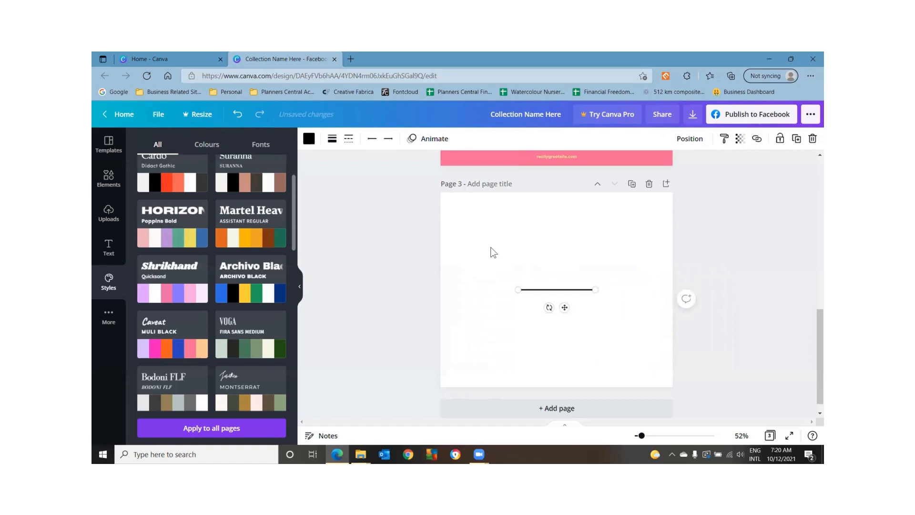
{"action": "key", "text": "Delete"}
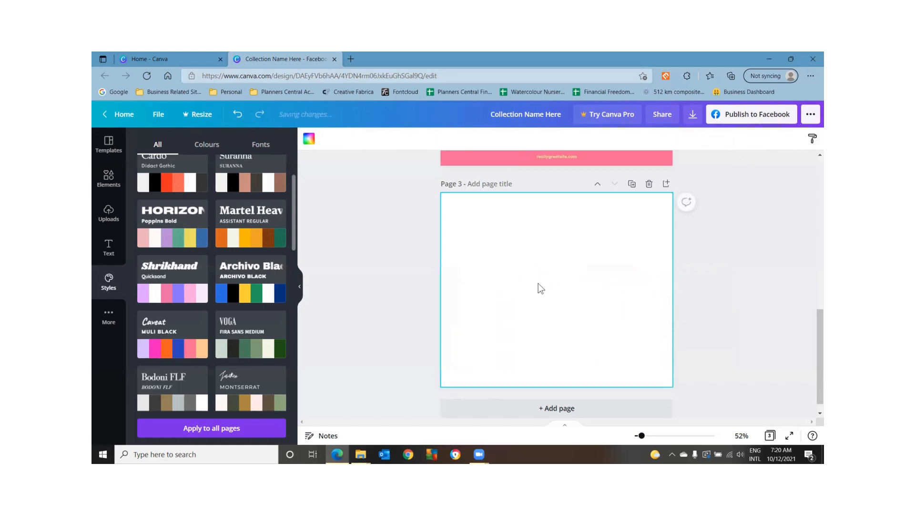
Insert a circle at the centre of page 3 and recolour it with the palette's pink
{"action": "key", "text": "c"}
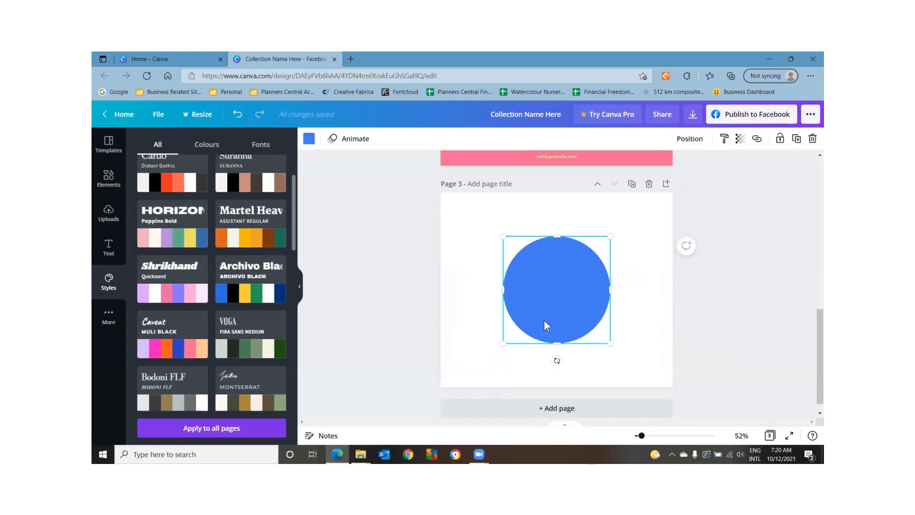
{"action": "left_click_drag", "start_coordinate": [505, 339], "coordinate": [520, 359]}
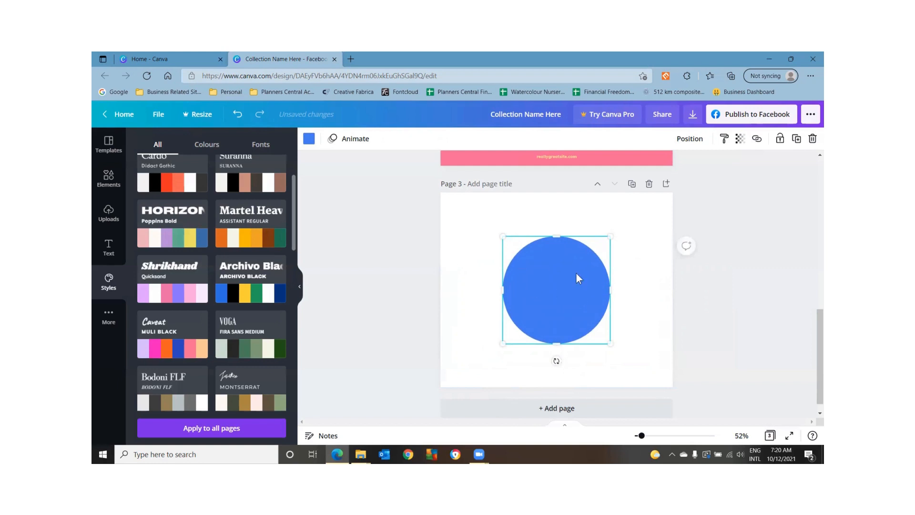
{"action": "left_click", "coordinate": [309, 138]}
{"action": "left_click", "coordinate": [198, 263]}
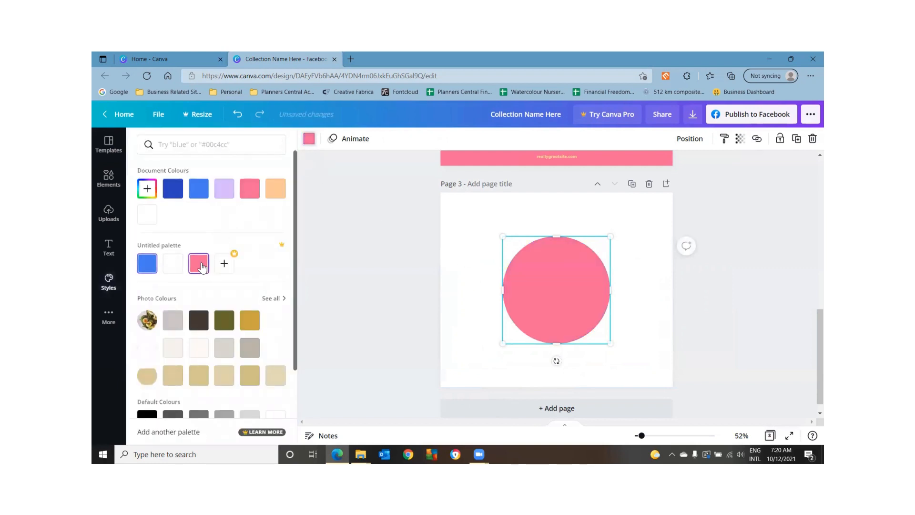
{"action": "left_click", "coordinate": [482, 214]}
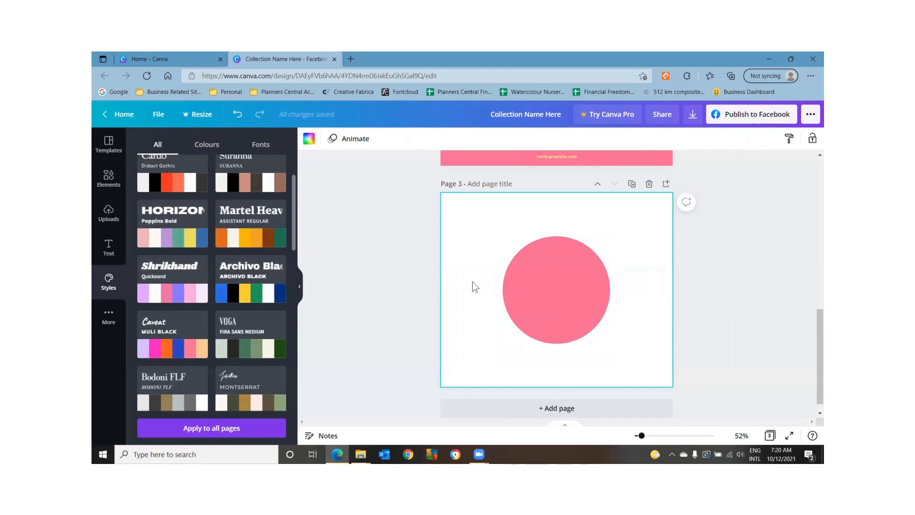
Add a text box reading HELLO on page 3 and enlarge it to about font size 93.3
{"action": "key", "text": "t"}
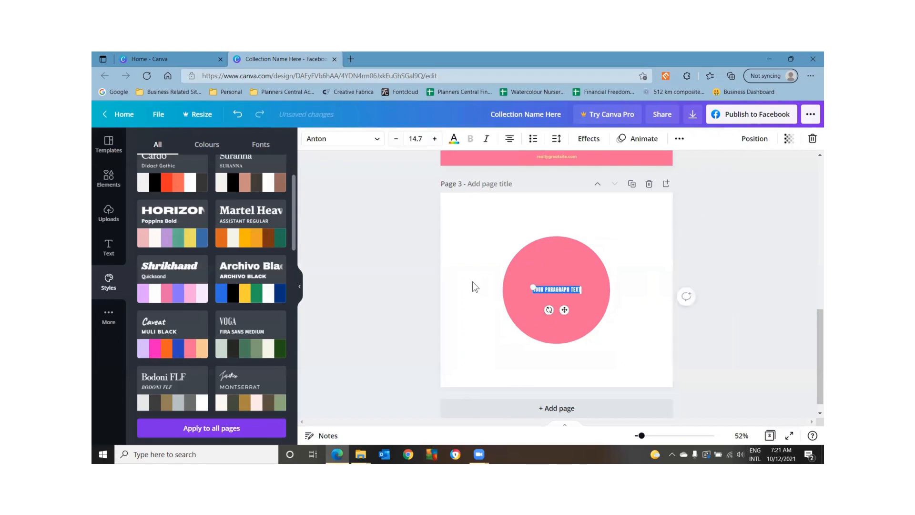
{"action": "type", "text": "HELLOW"}
{"action": "key", "text": "BackSpace"}
{"action": "left_click_drag", "start_coordinate": [564, 290], "coordinate": [621, 333]}
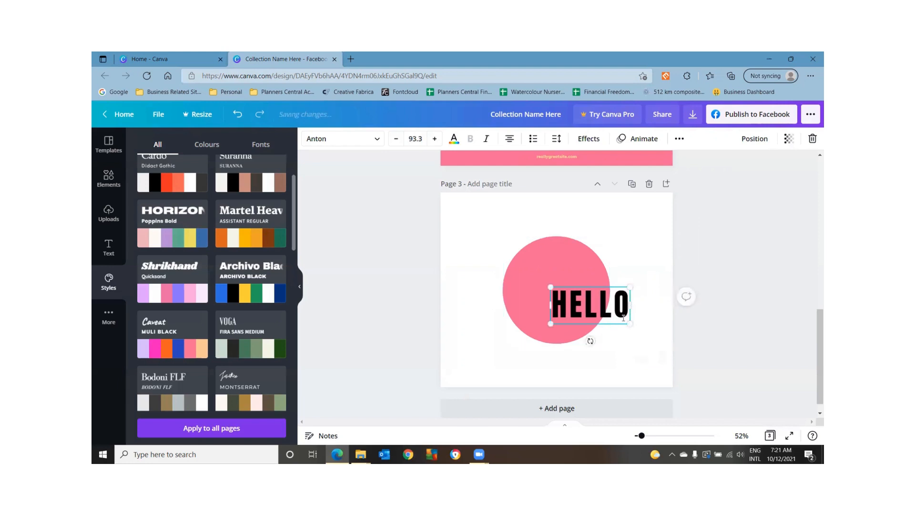
Centre the HELLO text over the pink circle, both horizontally and vertically
{"action": "left_click", "coordinate": [625, 264]}
{"action": "left_click_drag", "start_coordinate": [621, 304], "coordinate": [586, 283]}
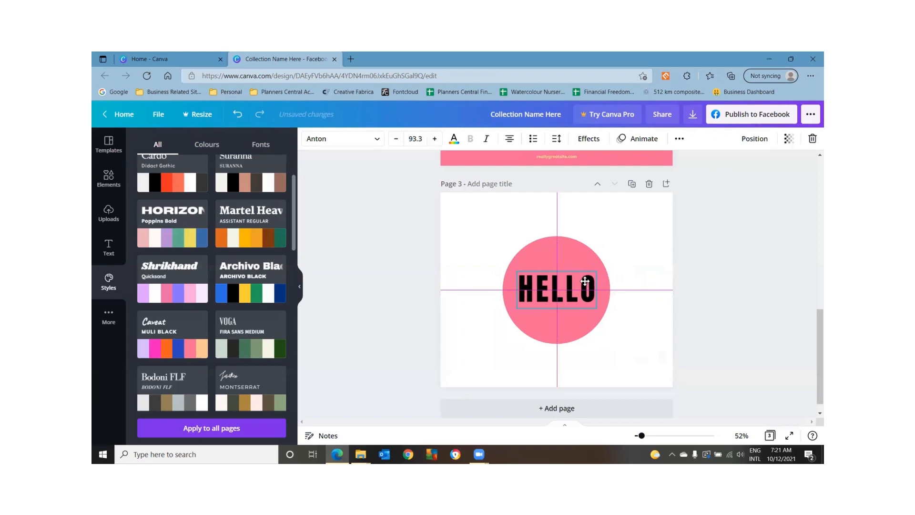
{"action": "left_click", "coordinate": [666, 272]}
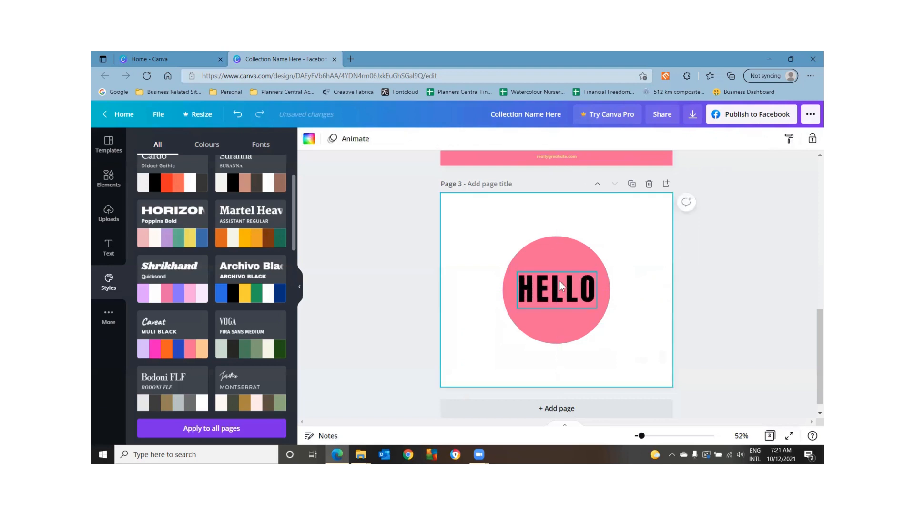
{"action": "left_click_drag", "start_coordinate": [559, 282], "coordinate": [559, 281]}
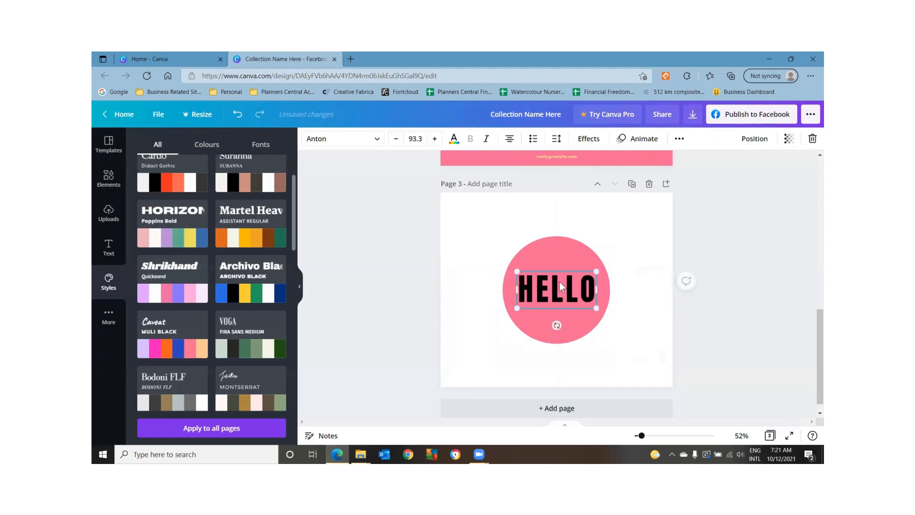
Select the pink circle together with the HELLO text and delete both from page 3
{"action": "left_click", "coordinate": [620, 258]}
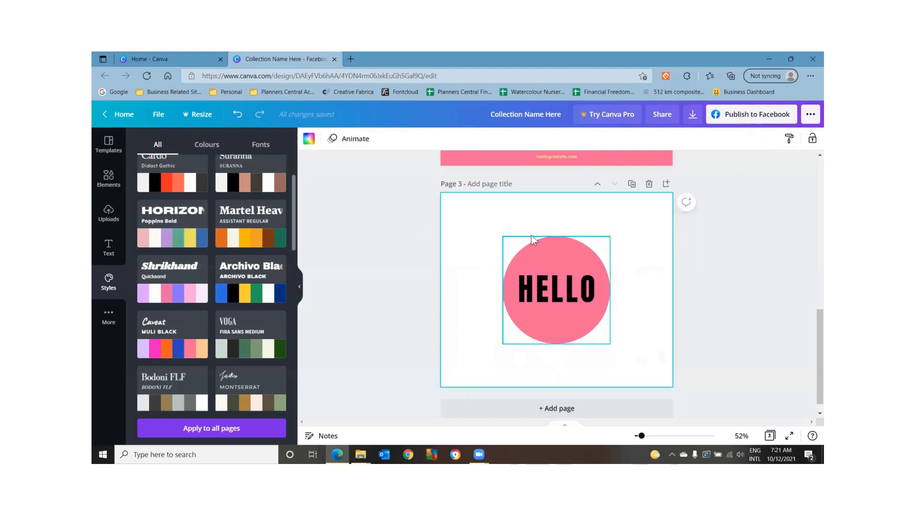
{"action": "left_click_drag", "start_coordinate": [483, 226], "coordinate": [613, 342]}
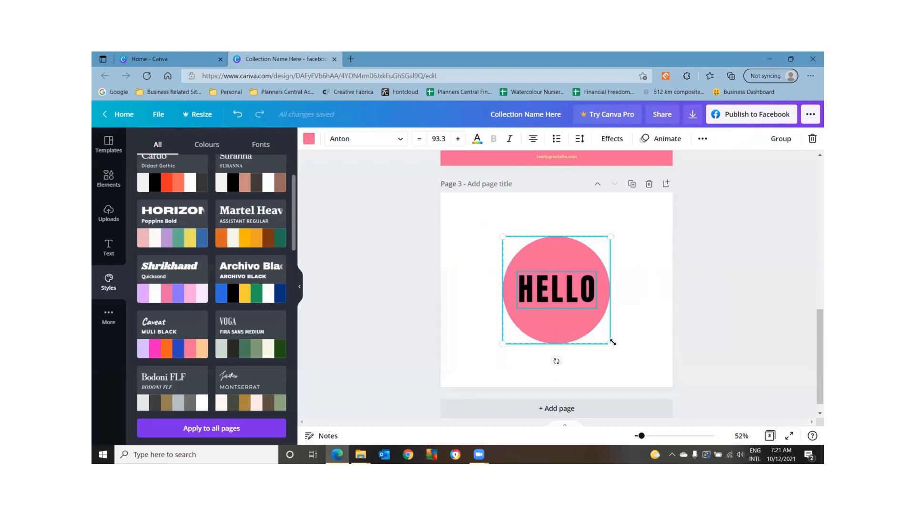
{"action": "key", "text": "Delete"}
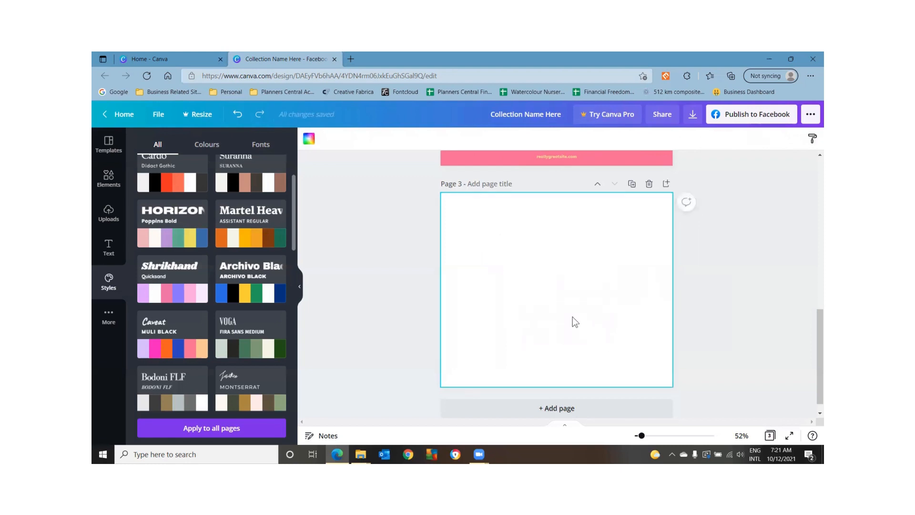
Insert a default blue rectangle on page 3, shrink it from its lower-left corner, and remove it
{"action": "key", "text": "r"}
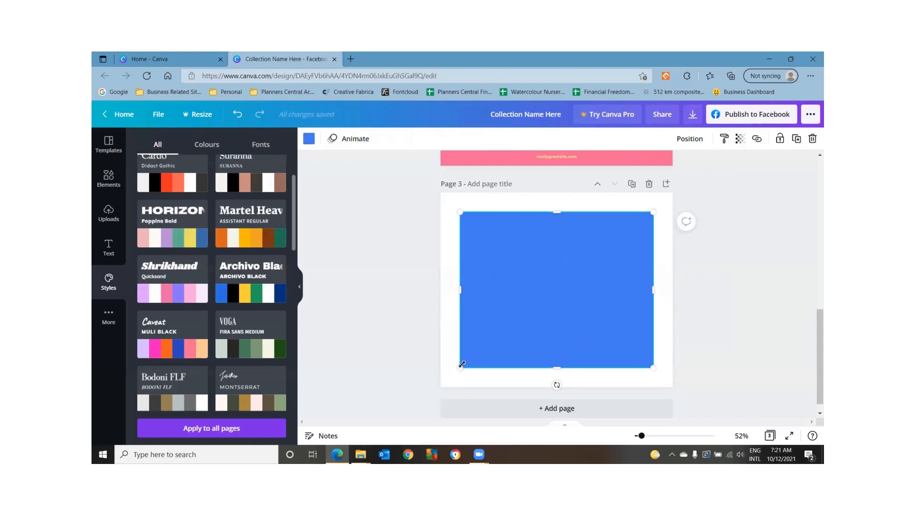
{"action": "left_click_drag", "start_coordinate": [461, 364], "coordinate": [481, 319]}
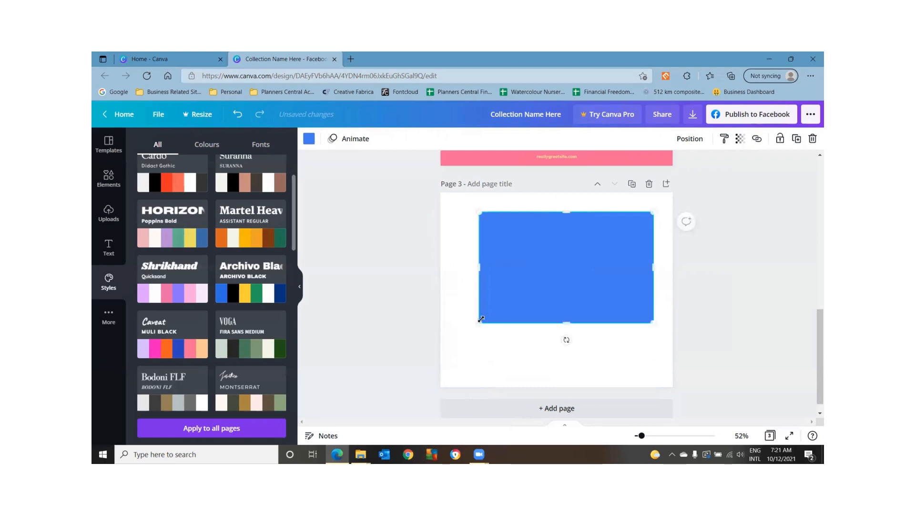
{"action": "key", "text": "Delete"}
{"action": "left_click", "coordinate": [477, 306]}
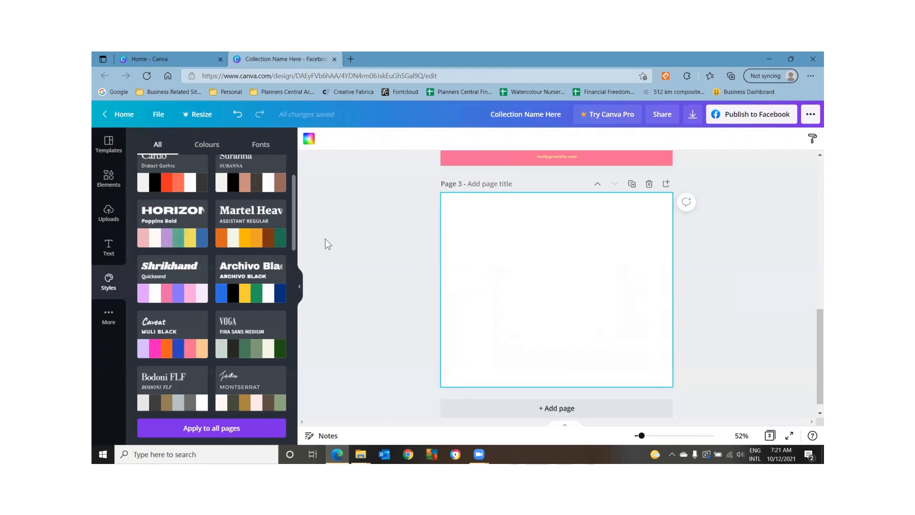
Browse the Elements library's categories, from lines and shapes down to charts, frames and grids
{"action": "left_click", "coordinate": [107, 180]}
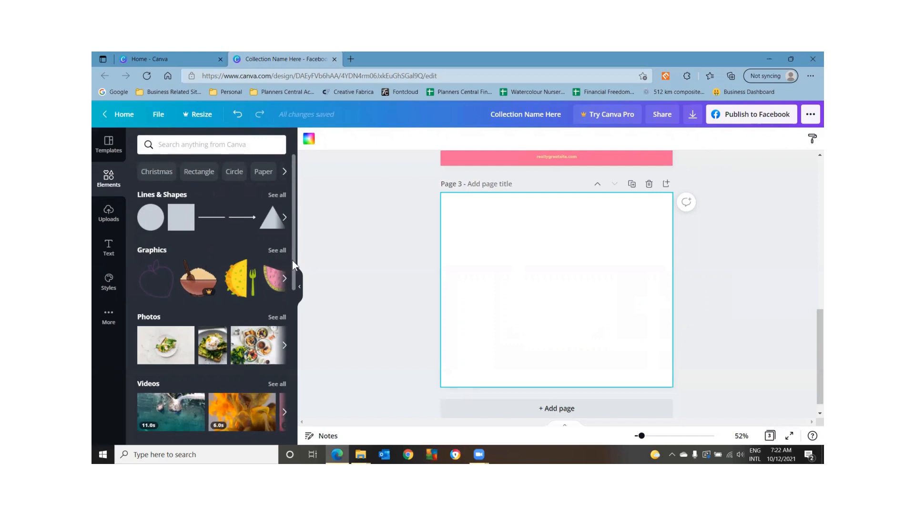
{"action": "left_click_drag", "start_coordinate": [292, 260], "coordinate": [275, 423]}
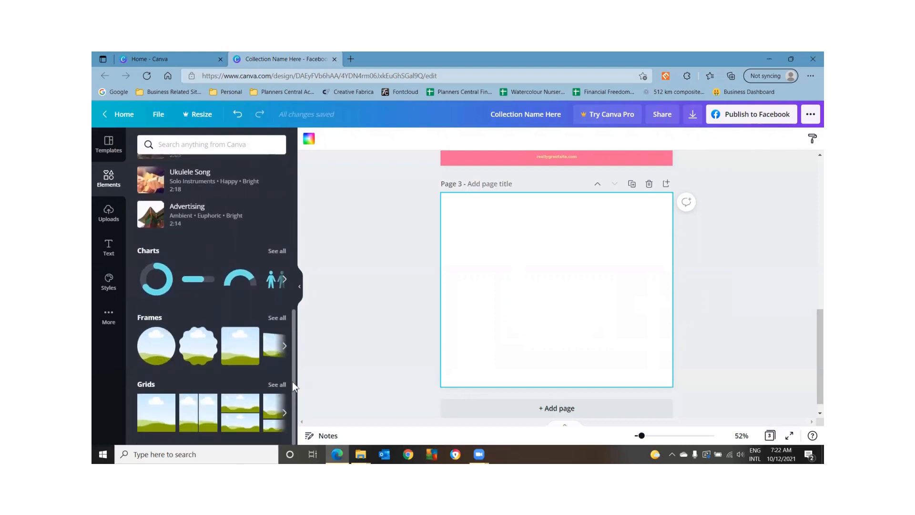
{"action": "left_click_drag", "start_coordinate": [293, 382], "coordinate": [327, 177]}
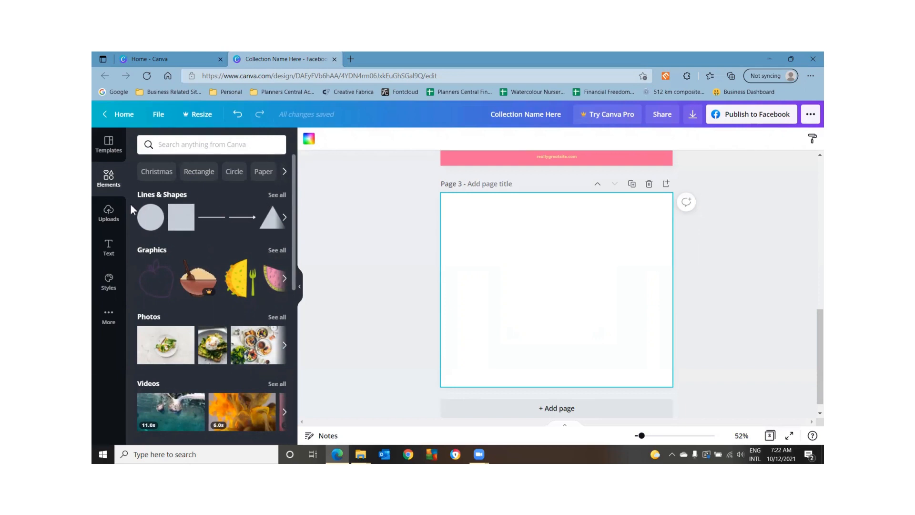
Show the full Lines & Shapes collection, and insert and remove a rounded square on page 3
{"action": "left_click", "coordinate": [278, 196]}
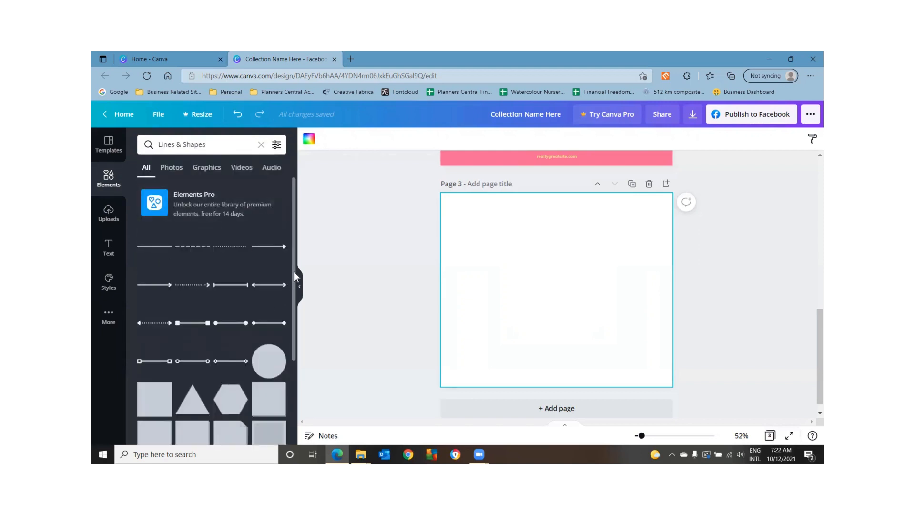
{"action": "left_click_drag", "start_coordinate": [293, 270], "coordinate": [288, 390]}
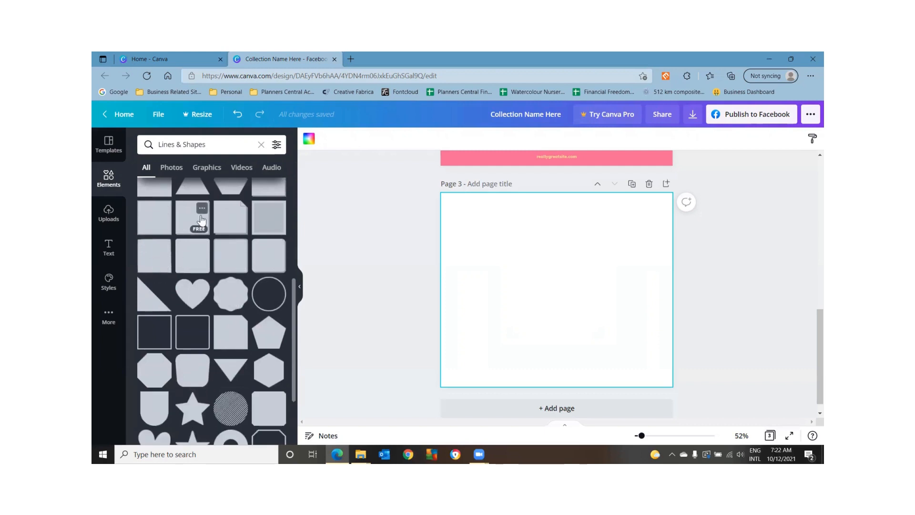
{"action": "left_click", "coordinate": [188, 265]}
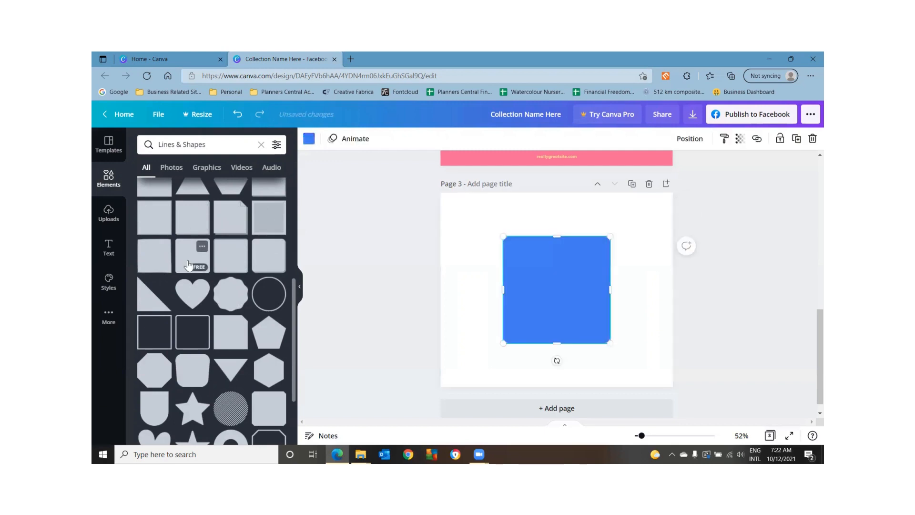
{"action": "left_click", "coordinate": [479, 306]}
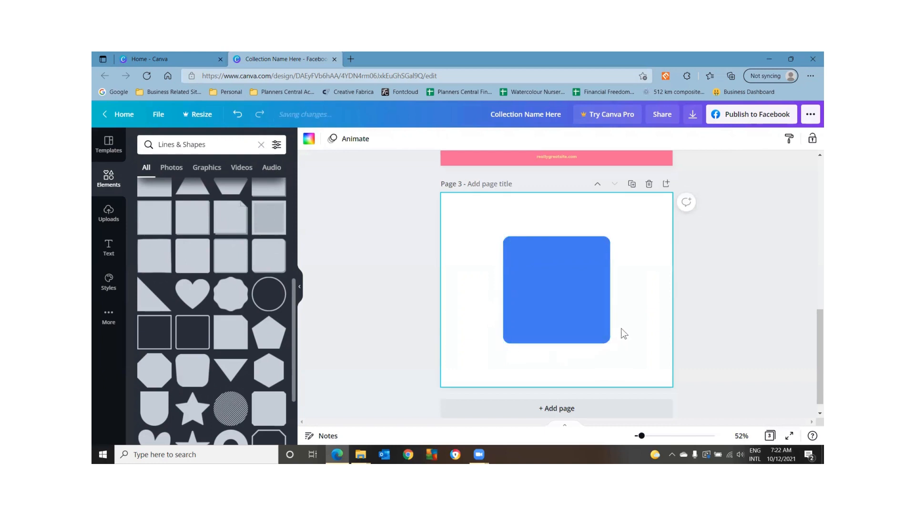
{"action": "left_click", "coordinate": [571, 297]}
{"action": "key", "text": "Delete"}
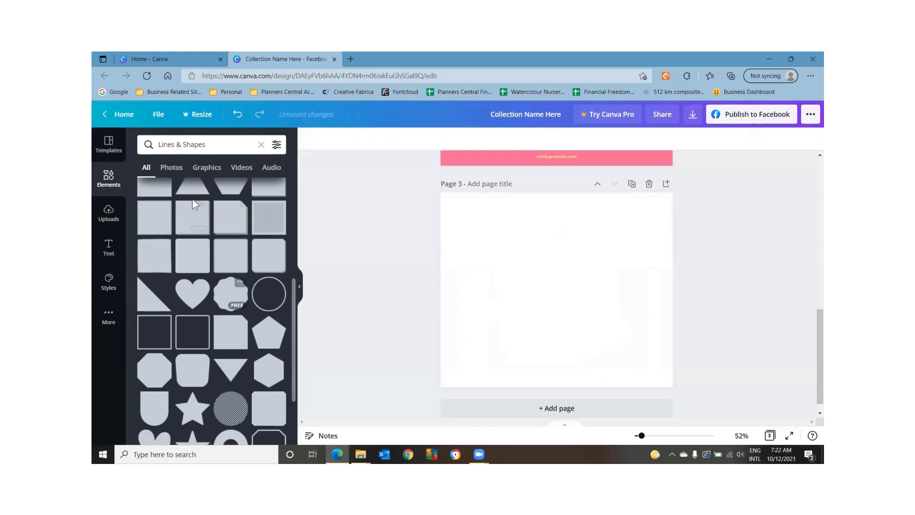
Insert the grey square with shaded edges from the Lines & Shapes collection and remove it
{"action": "left_click", "coordinate": [193, 212]}
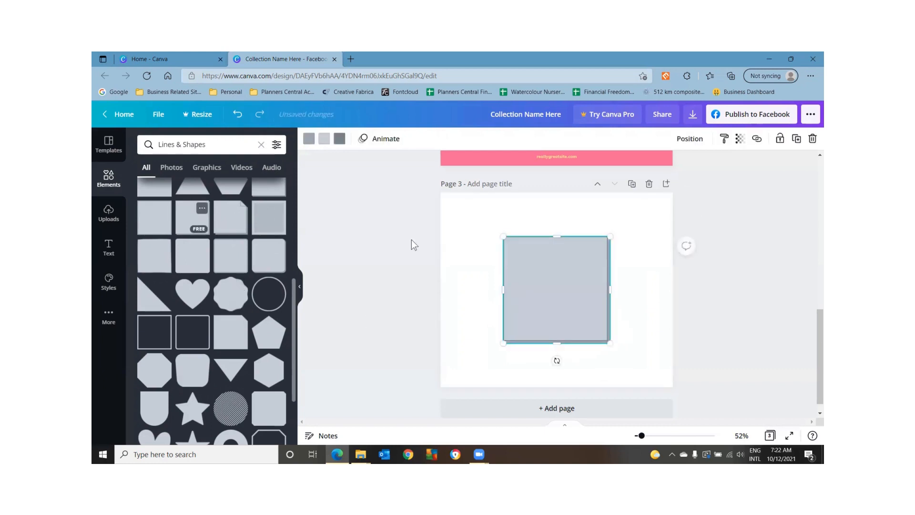
{"action": "left_click", "coordinate": [473, 295]}
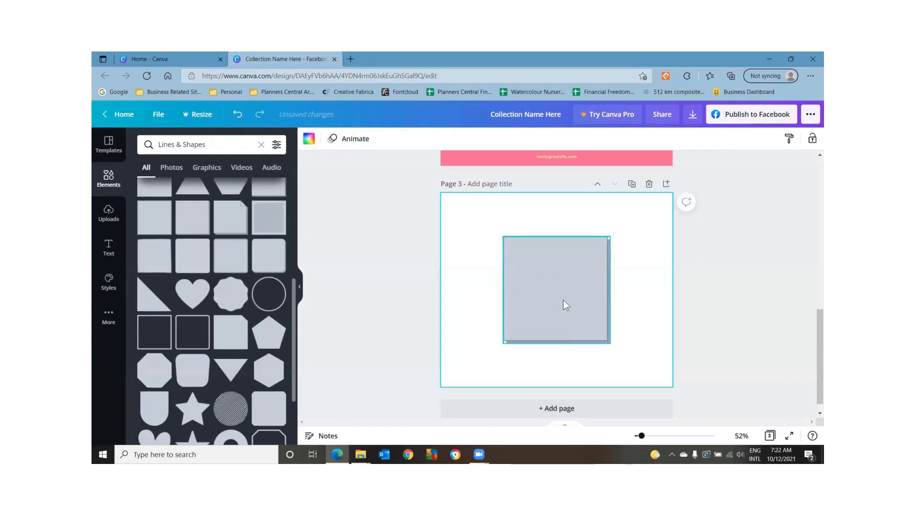
{"action": "left_click", "coordinate": [533, 298]}
{"action": "key", "text": "Delete"}
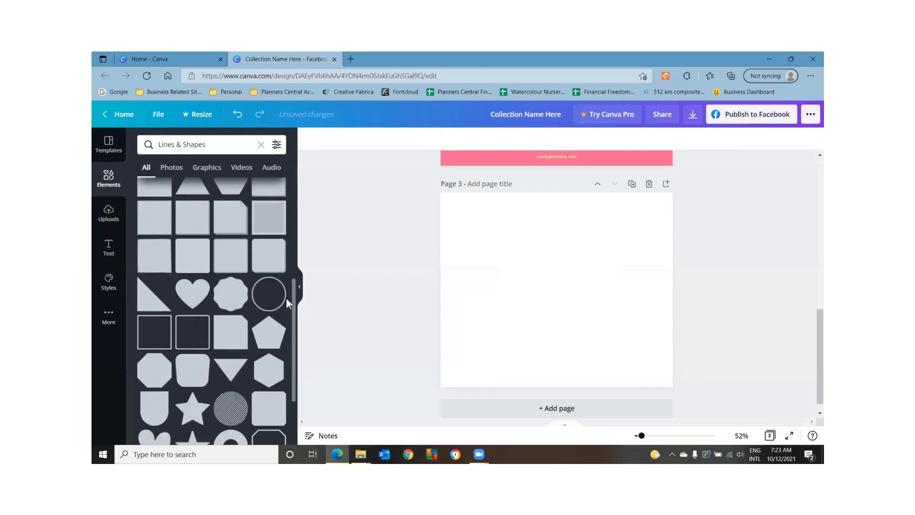
Leave the Lines & Shapes collection and search the graphics library for "green blob"
{"action": "left_click_drag", "start_coordinate": [293, 295], "coordinate": [313, 223]}
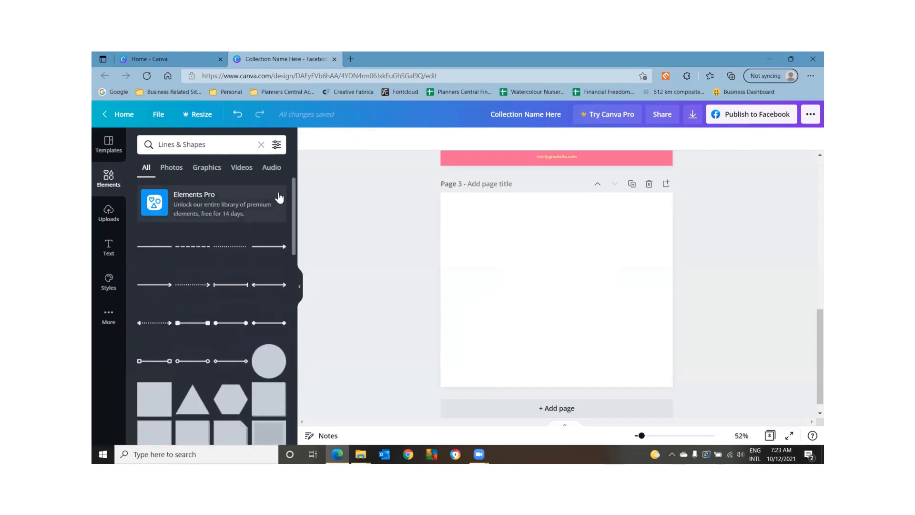
{"action": "left_click", "coordinate": [261, 144]}
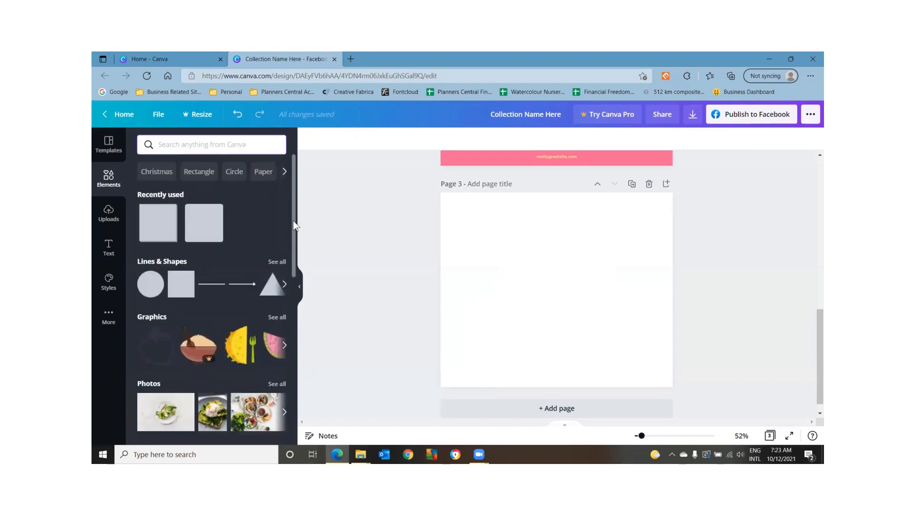
{"action": "left_click_drag", "start_coordinate": [294, 221], "coordinate": [294, 260]}
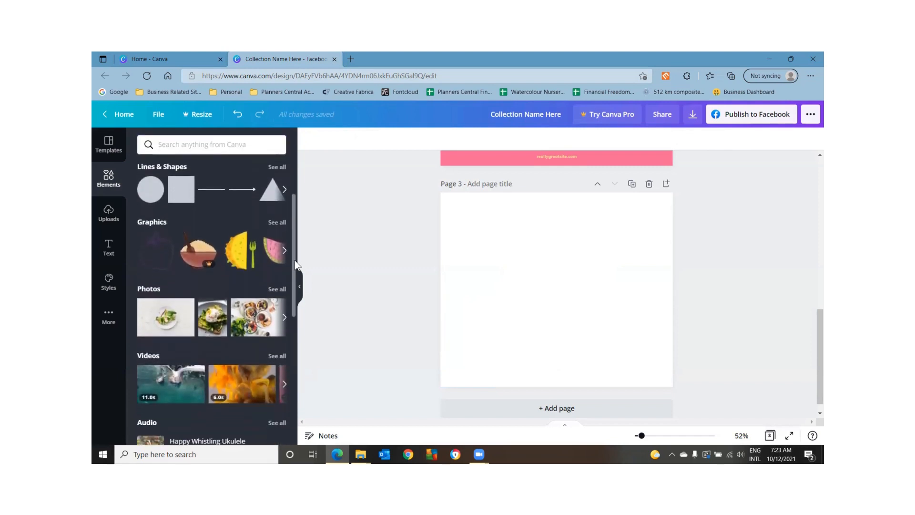
{"action": "left_click", "coordinate": [279, 223]}
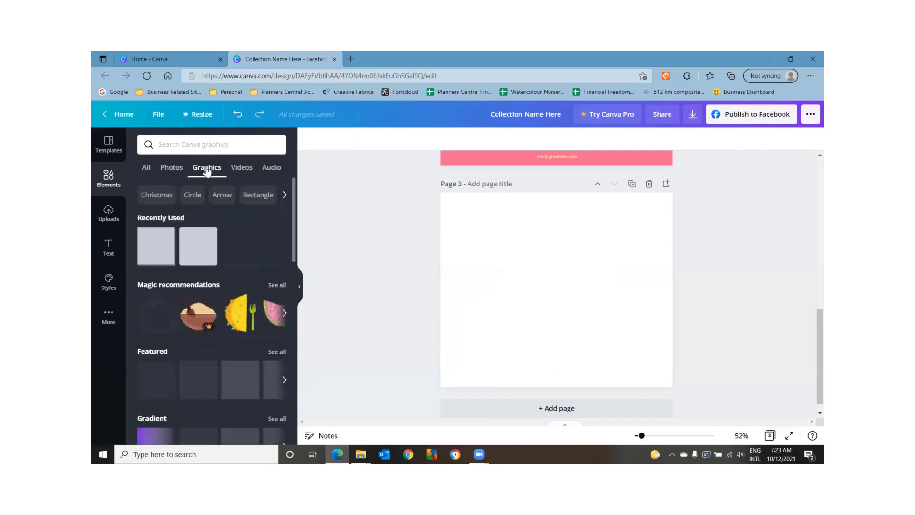
{"action": "left_click", "coordinate": [200, 140]}
{"action": "type", "text": "green blog"}
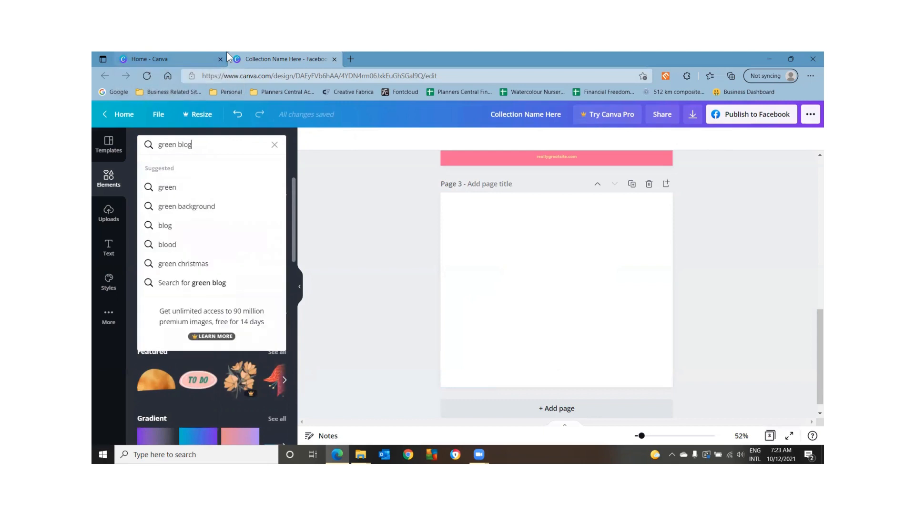
{"action": "key", "text": "BackSpace"}
{"action": "type", "text": "blob"}
{"action": "key", "text": "Return"}
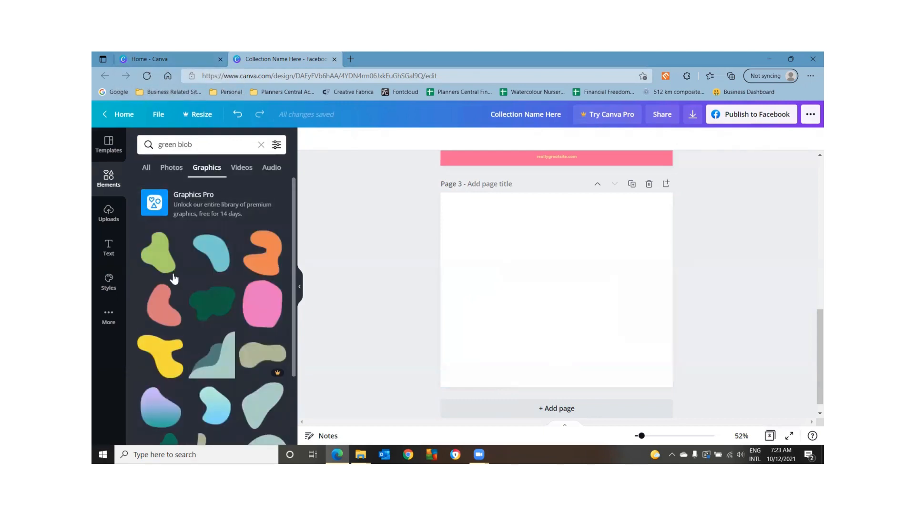
Insert the light green blob on page 3 and enlarge it to cover most of the page
{"action": "left_click", "coordinate": [159, 252]}
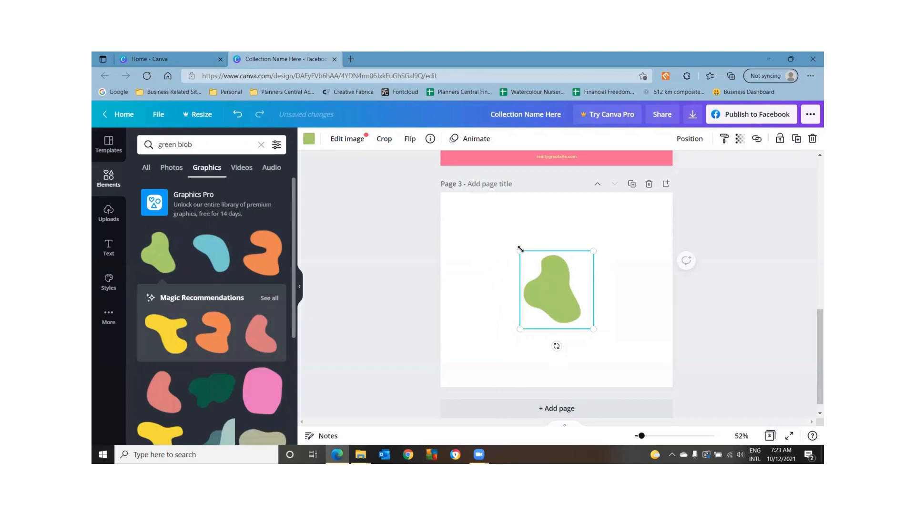
{"action": "left_click_drag", "start_coordinate": [520, 249], "coordinate": [467, 200]}
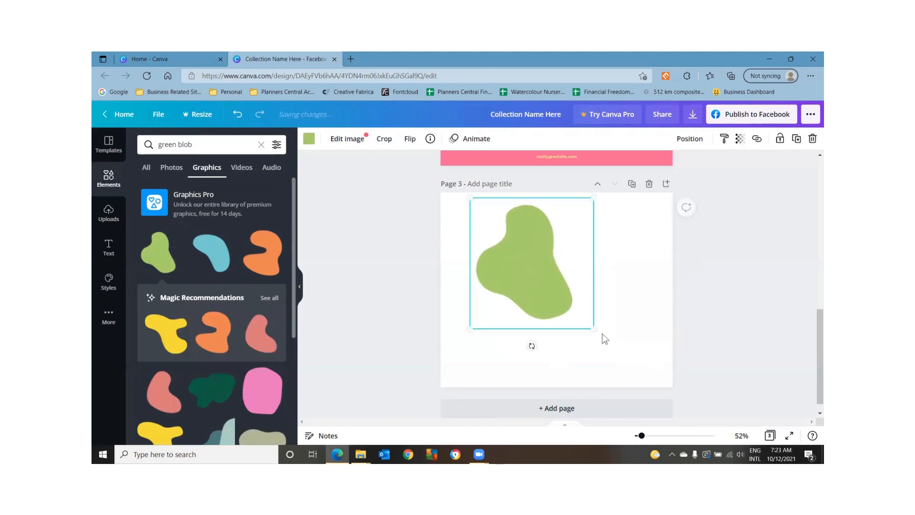
{"action": "left_click_drag", "start_coordinate": [596, 330], "coordinate": [638, 376]}
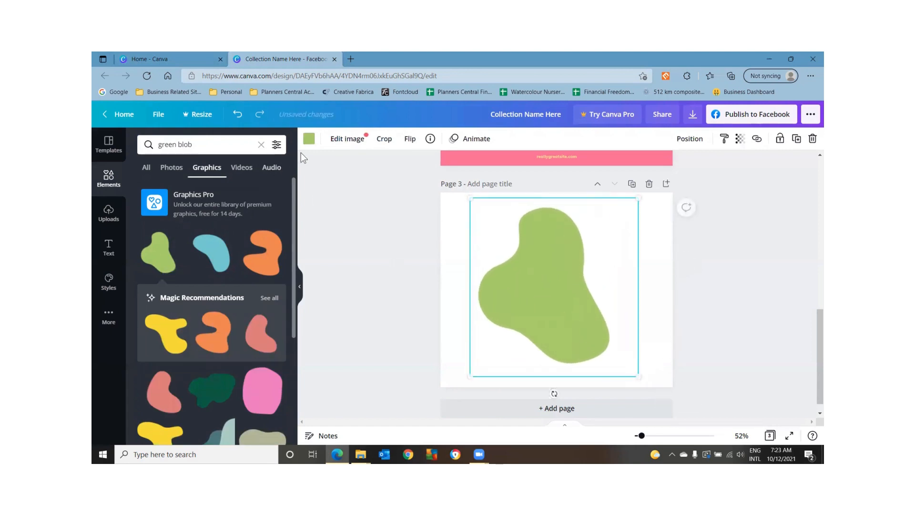
Recolour the blob with the palette's pink and remove it from page 3
{"action": "left_click", "coordinate": [309, 139]}
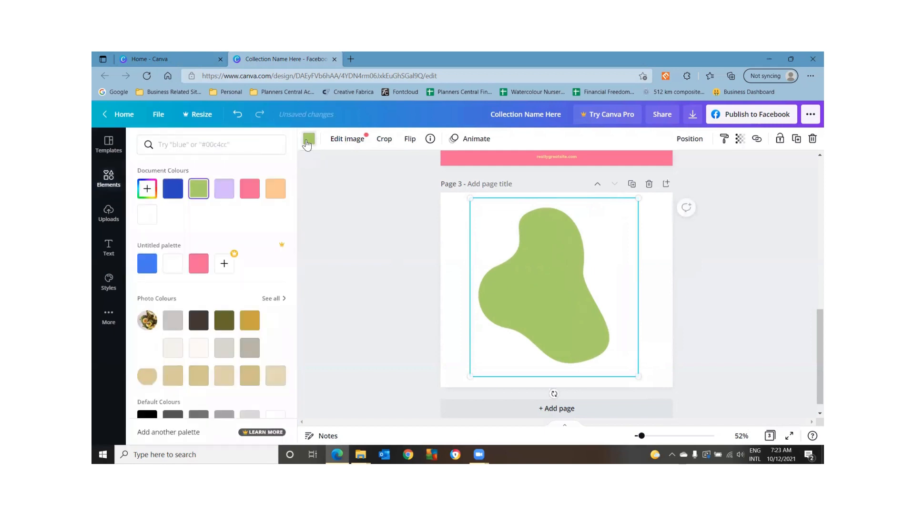
{"action": "left_click", "coordinate": [196, 268]}
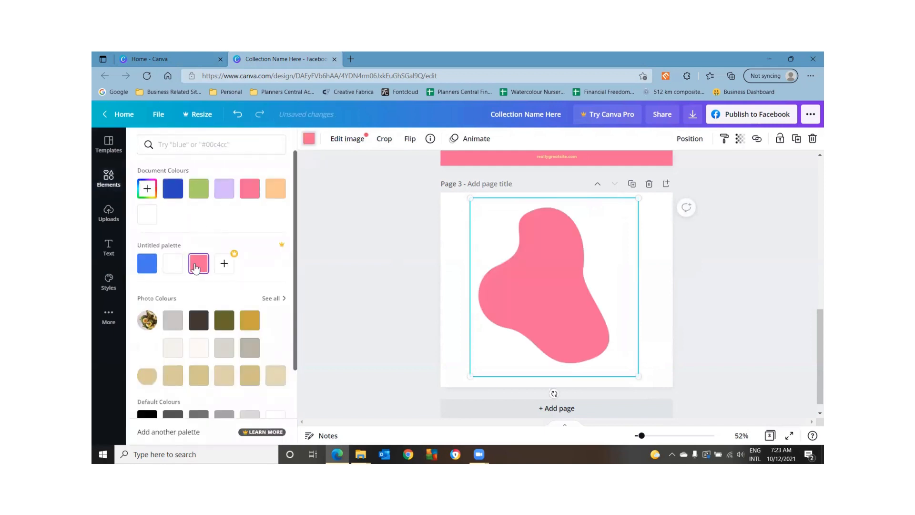
{"action": "key", "text": "Escape"}
{"action": "left_click", "coordinate": [419, 251]}
{"action": "left_click", "coordinate": [550, 263]}
{"action": "key", "text": "Delete"}
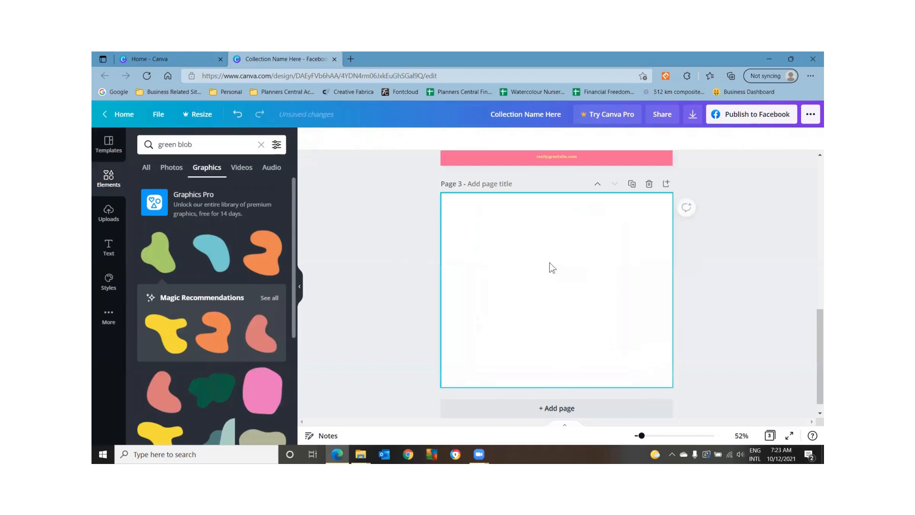
Replace the "green blob" search with a graphics search for "gold line"
{"action": "left_click_drag", "start_coordinate": [226, 150], "coordinate": [136, 154]}
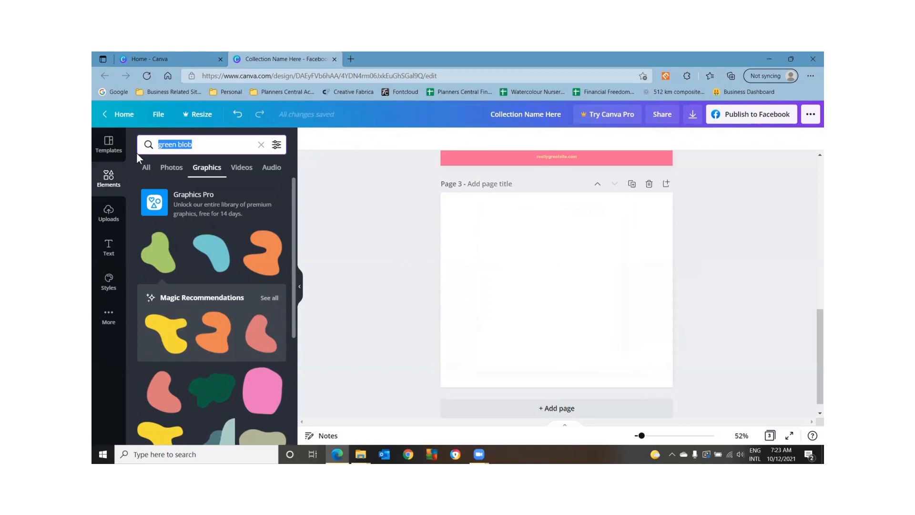
{"action": "type", "text": "gold "}
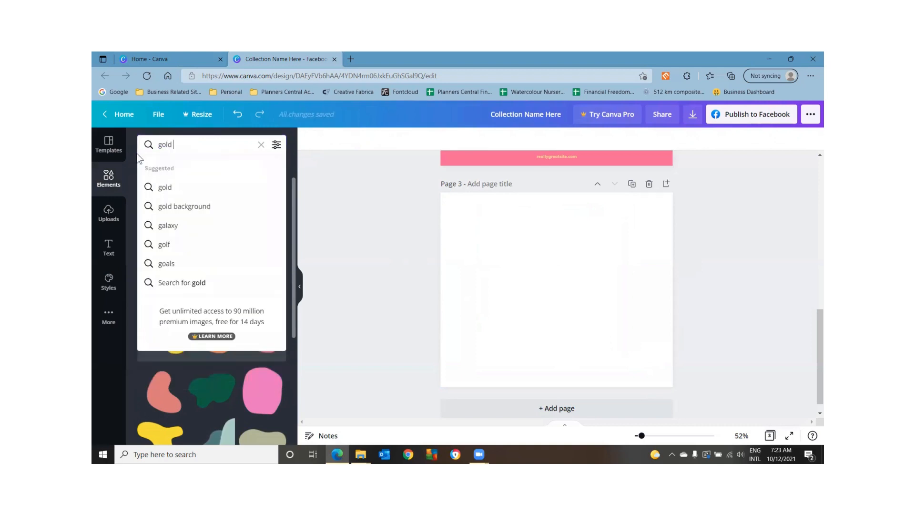
{"action": "type", "text": "line"}
{"action": "key", "text": "Return"}
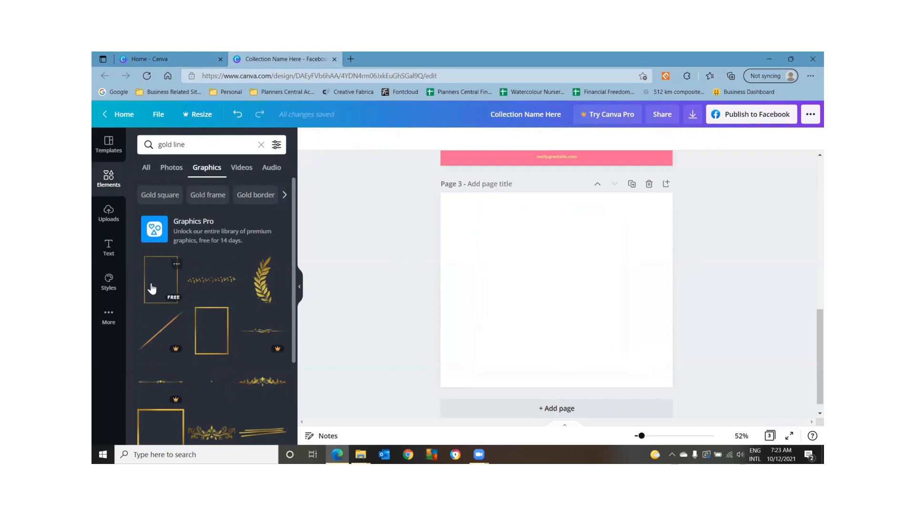
Insert the line of scattered gold dots on page 3 and remove it
{"action": "left_click", "coordinate": [208, 286]}
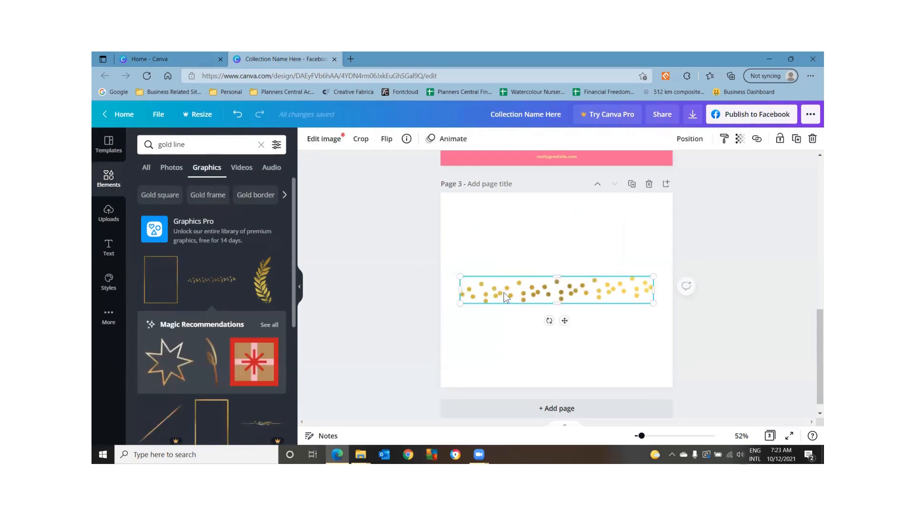
{"action": "key", "text": "Delete"}
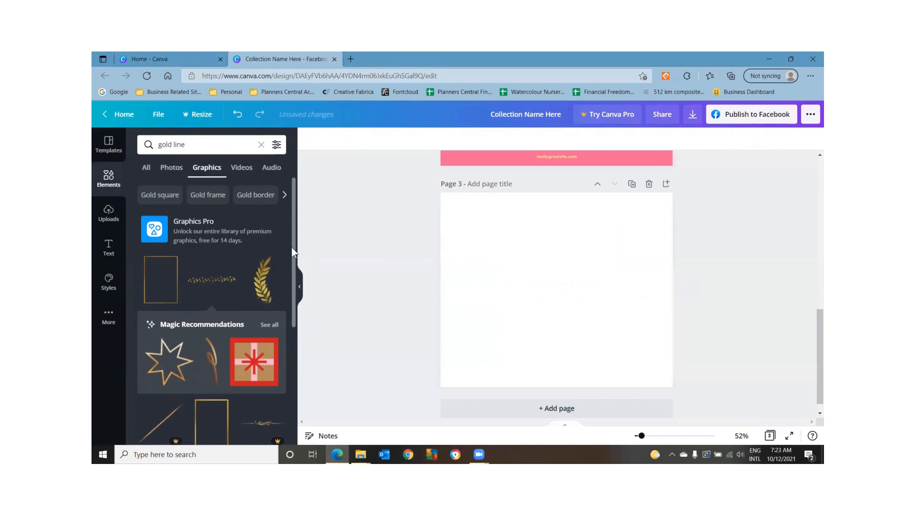
Filter the "gold line" graphics by the Static animation option
{"action": "left_click_drag", "start_coordinate": [292, 251], "coordinate": [318, 244]}
{"action": "left_click", "coordinate": [277, 148]}
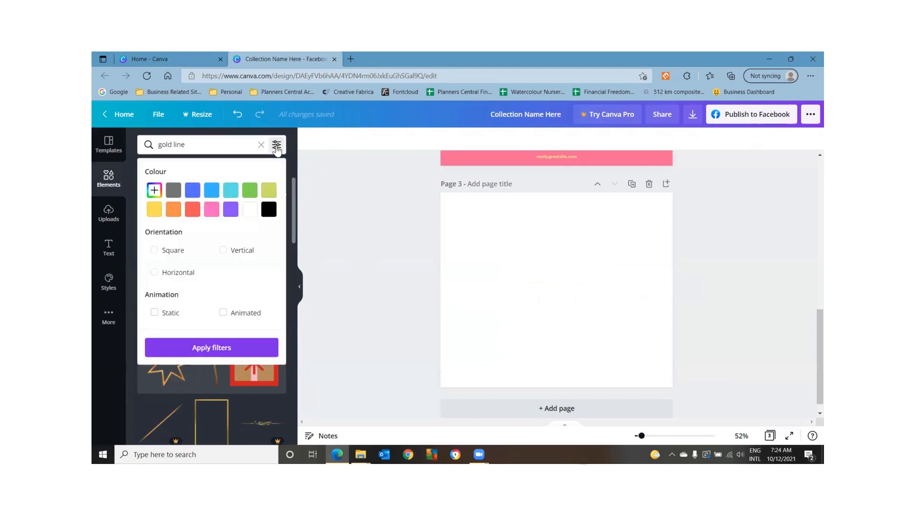
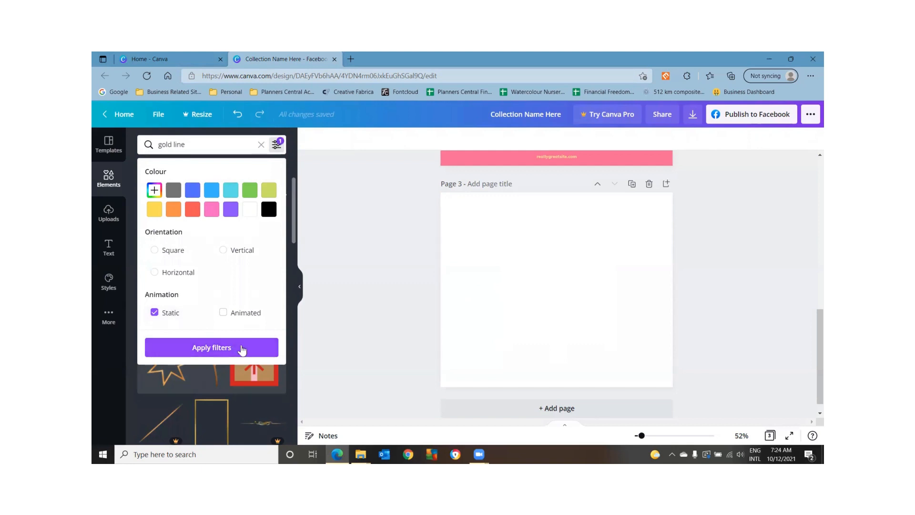
{"action": "left_click", "coordinate": [242, 350]}
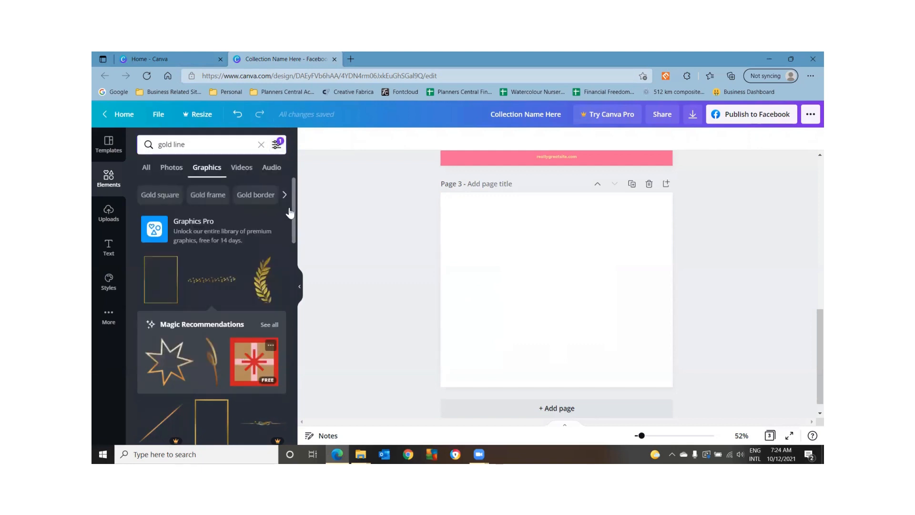
Insert the thin divider line with diamond ends on page 3 and enlarge it to span most of the page width
{"action": "scroll", "coordinate": [293, 202], "scroll_direction": "down", "scroll_amount": 5}
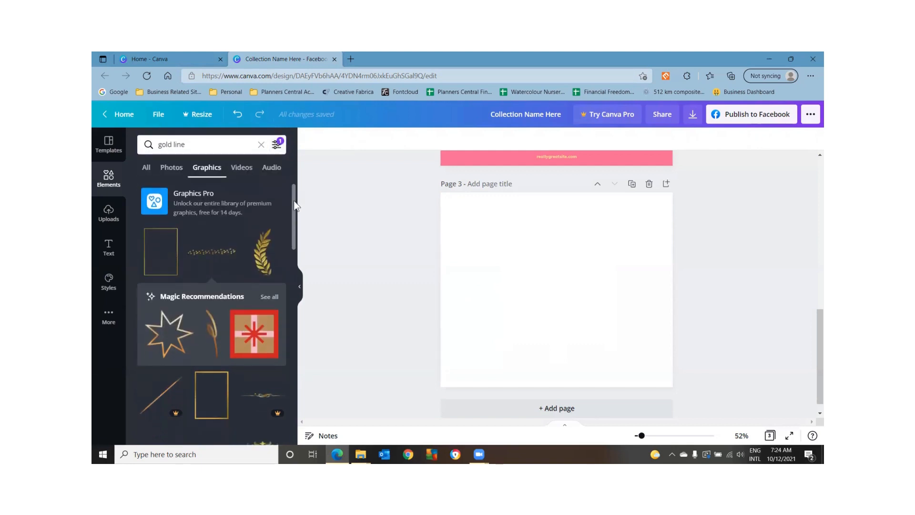
{"action": "left_click_drag", "start_coordinate": [288, 239], "coordinate": [288, 244]}
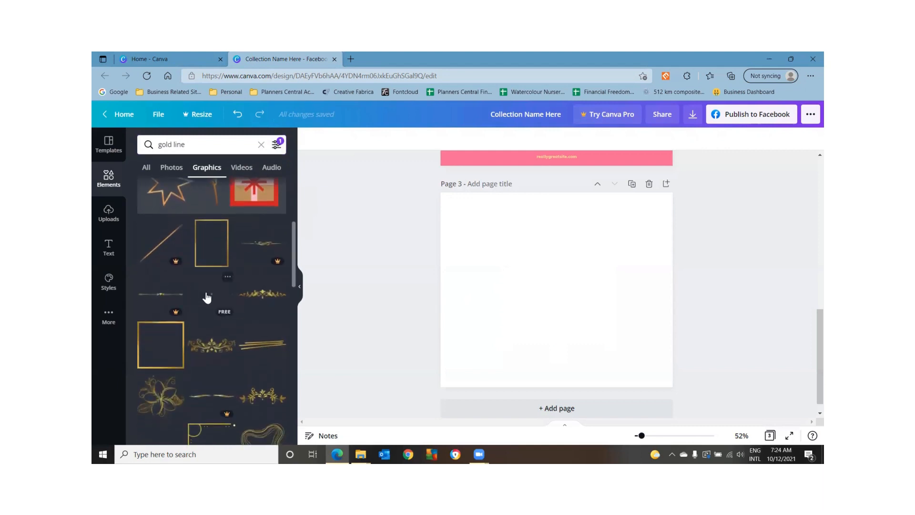
{"action": "left_click", "coordinate": [208, 299]}
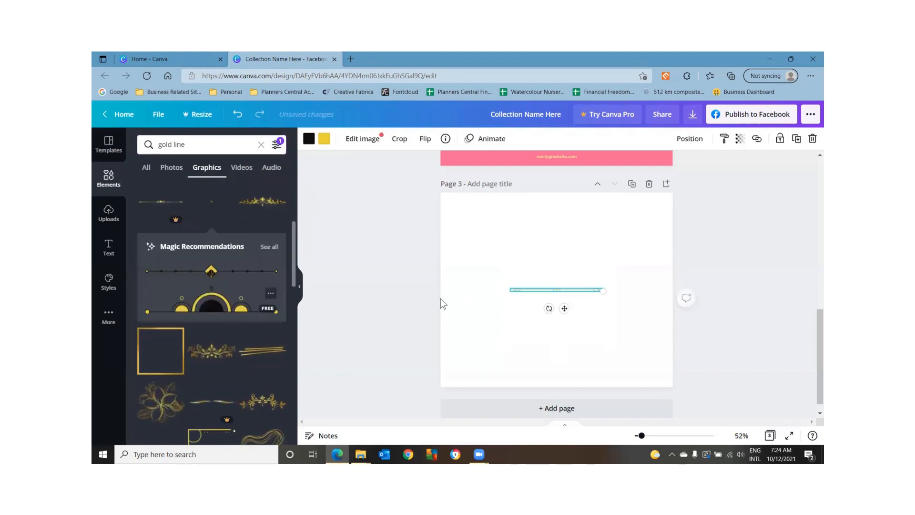
{"action": "left_click_drag", "start_coordinate": [503, 290], "coordinate": [467, 290]}
{"action": "left_click_drag", "start_coordinate": [603, 293], "coordinate": [648, 311]}
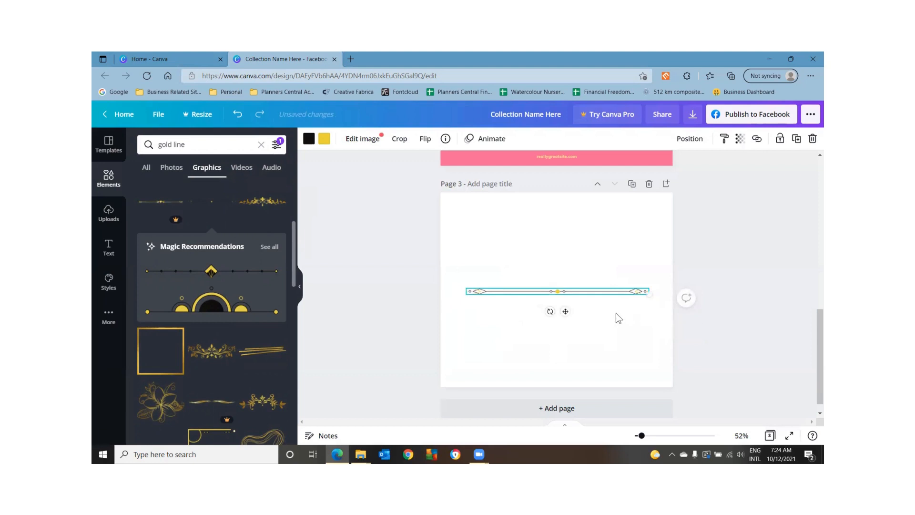
{"action": "left_click", "coordinate": [607, 331]}
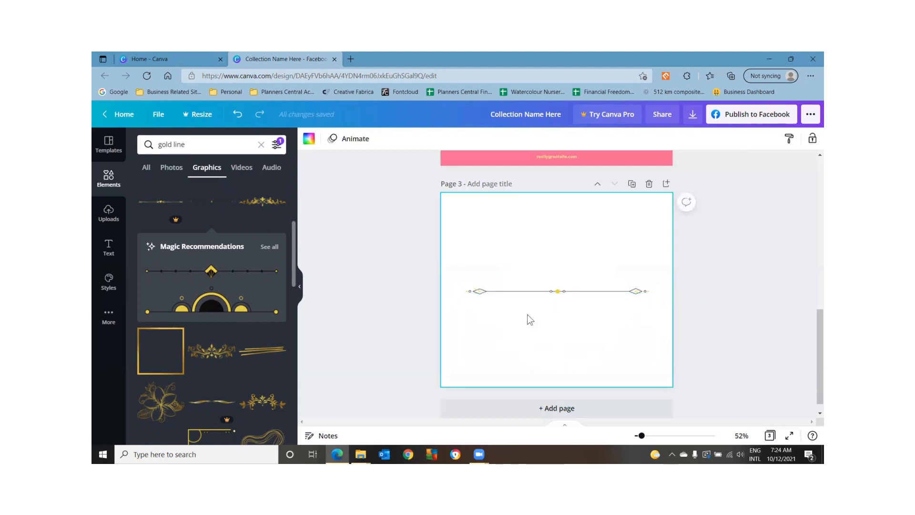
Remove the divider line from page 3 and clear the "gold line" search
{"action": "left_click", "coordinate": [574, 293]}
{"action": "key", "text": "Delete"}
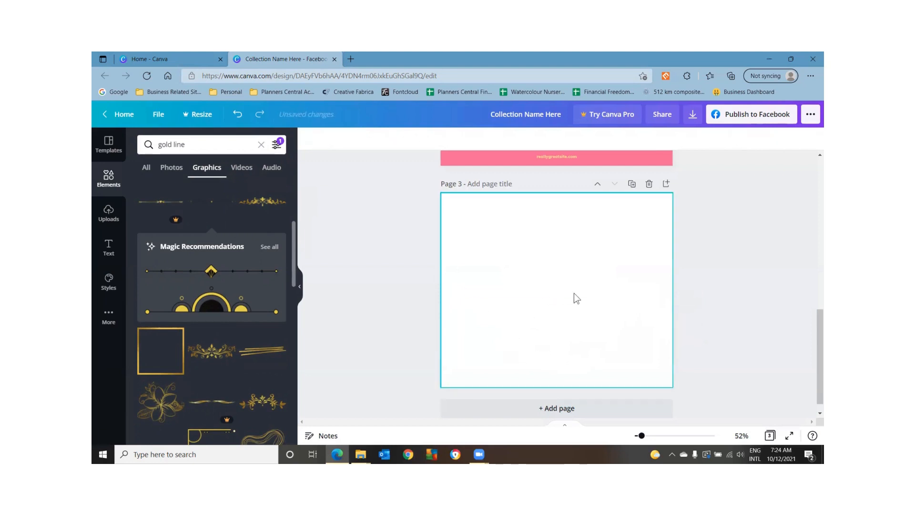
{"action": "left_click", "coordinate": [261, 146]}
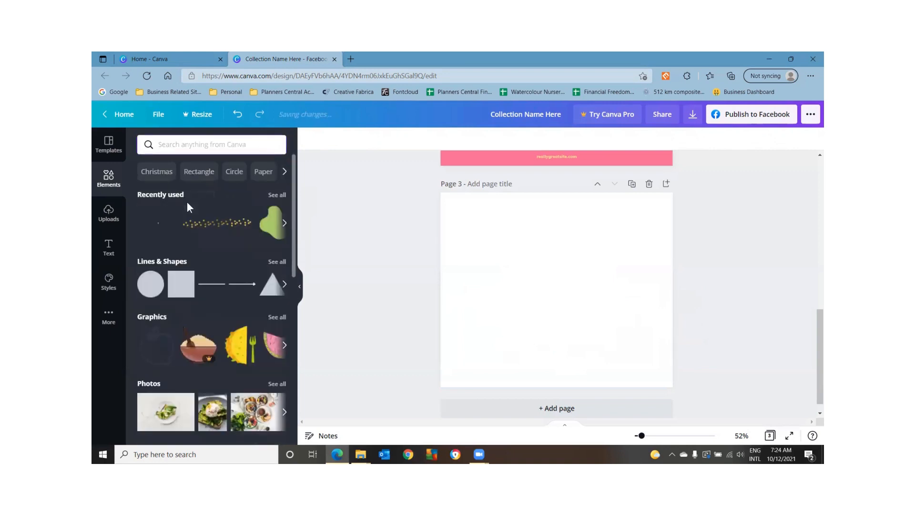
Search the photo library for "lady professional blue" and look through the results
{"action": "left_click_drag", "start_coordinate": [293, 216], "coordinate": [290, 285]}
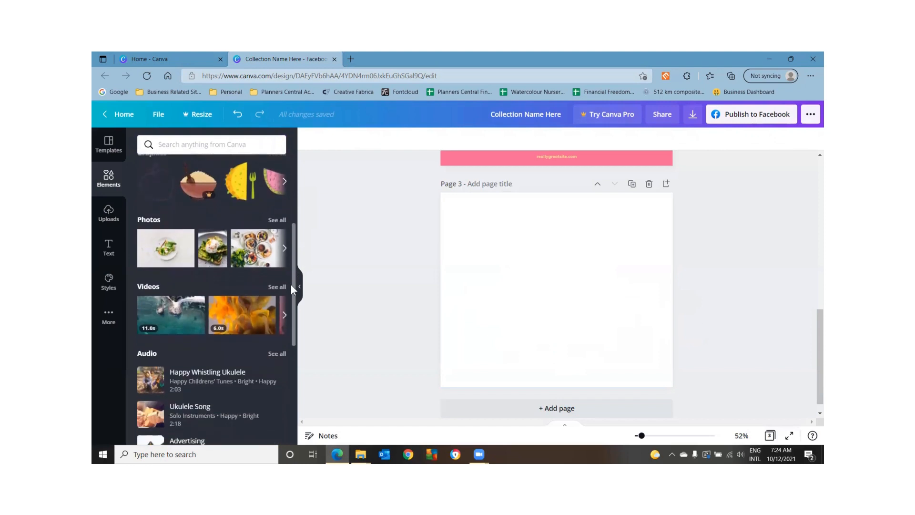
{"action": "left_click", "coordinate": [276, 220]}
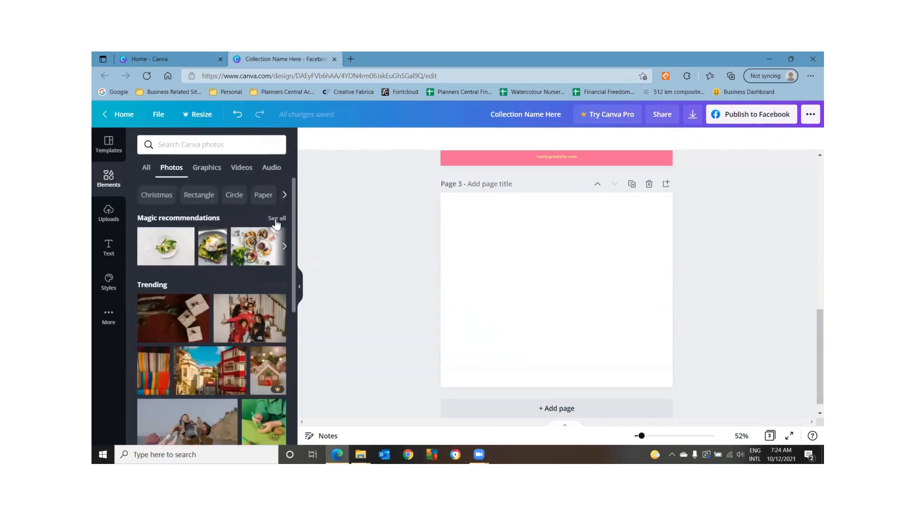
{"action": "left_click", "coordinate": [193, 144]}
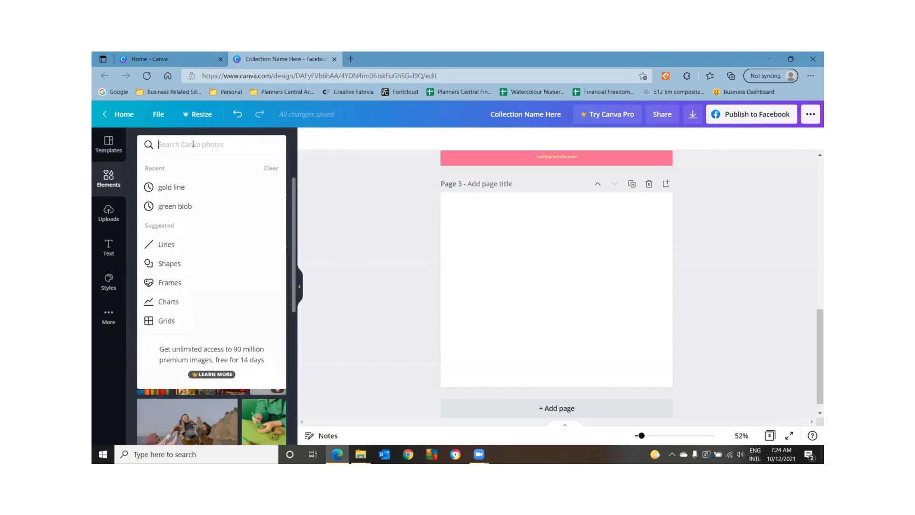
{"action": "type", "text": "lad"}
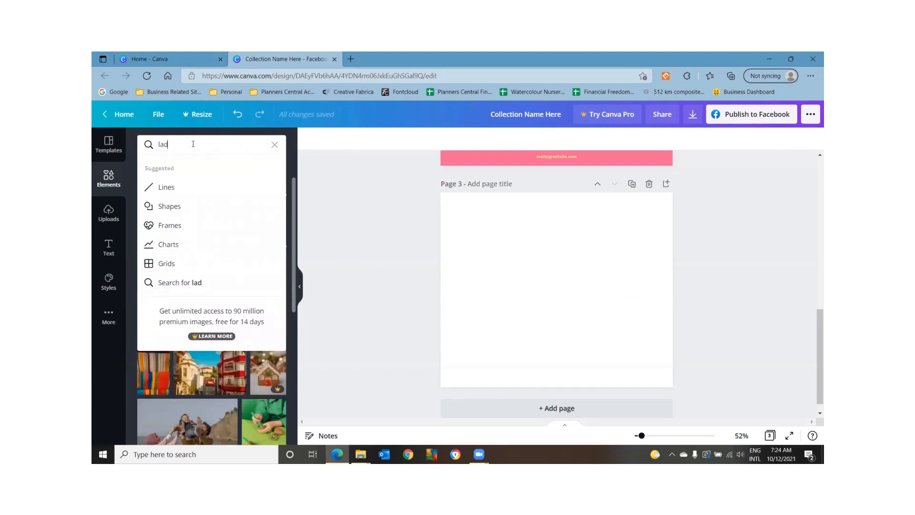
{"action": "type", "text": "y professional "}
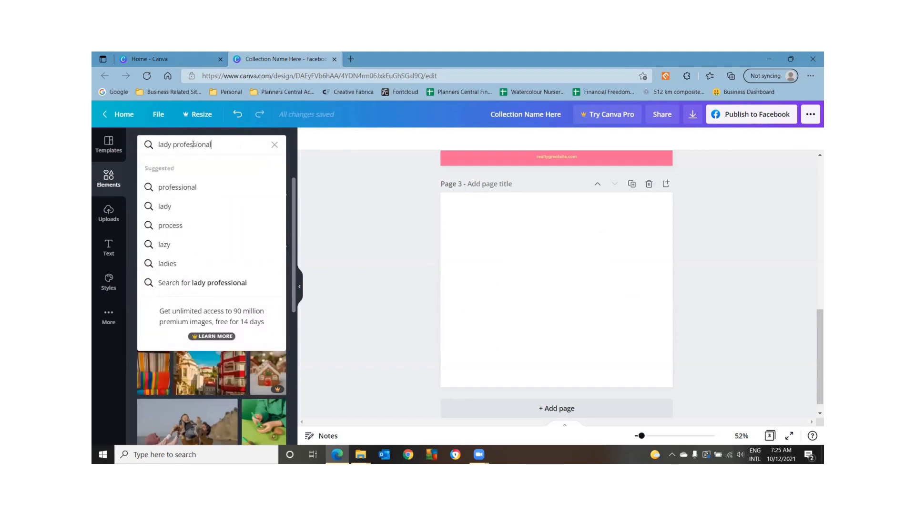
{"action": "type", "text": "blue"}
{"action": "key", "text": "Return"}
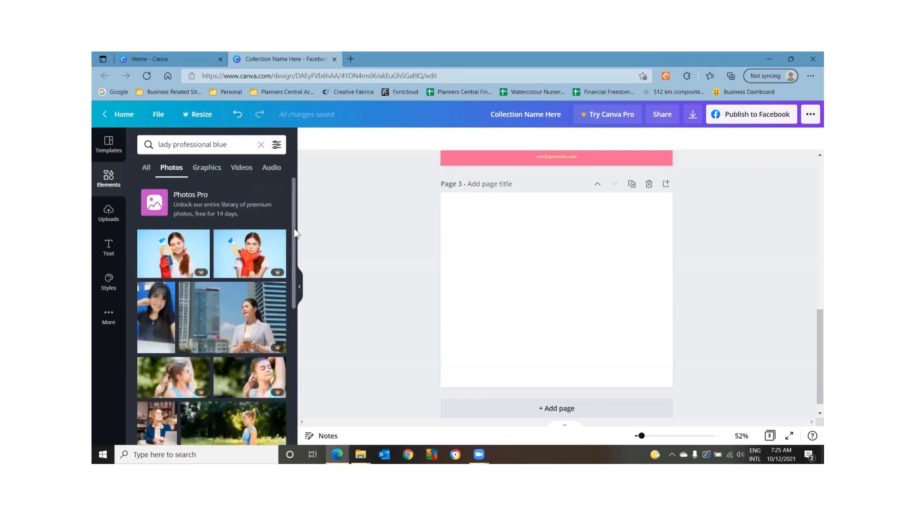
{"action": "left_click_drag", "start_coordinate": [294, 228], "coordinate": [291, 314]}
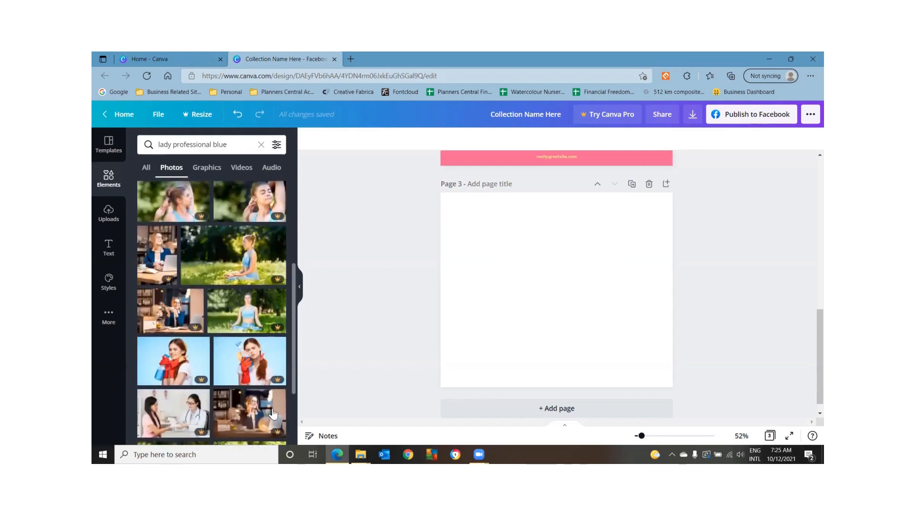
{"action": "scroll", "coordinate": [294, 306], "scroll_direction": "down", "scroll_amount": 4}
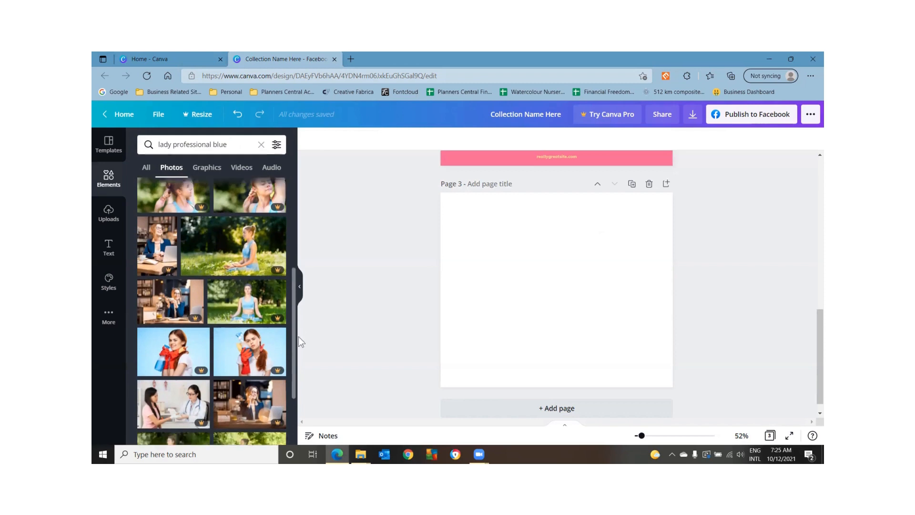
{"action": "scroll", "coordinate": [291, 400], "scroll_direction": "down", "scroll_amount": 3}
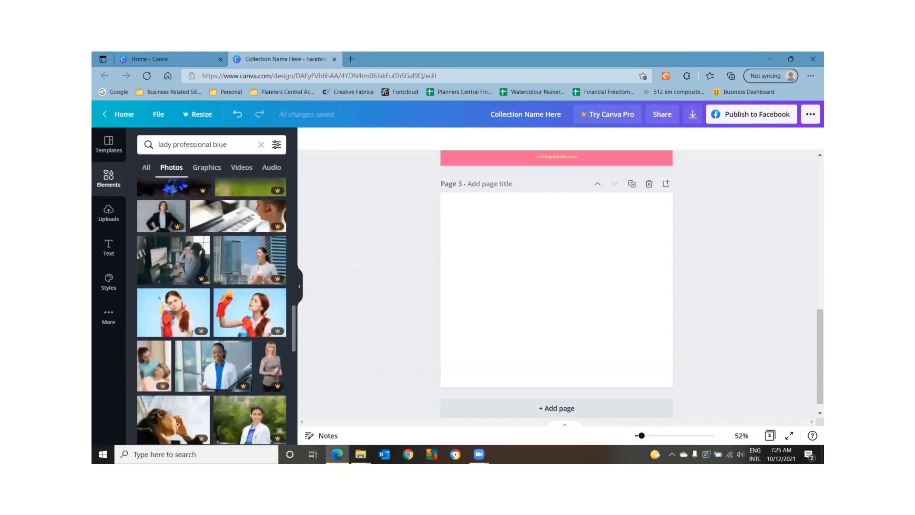
{"action": "left_click_drag", "start_coordinate": [294, 413], "coordinate": [297, 286]}
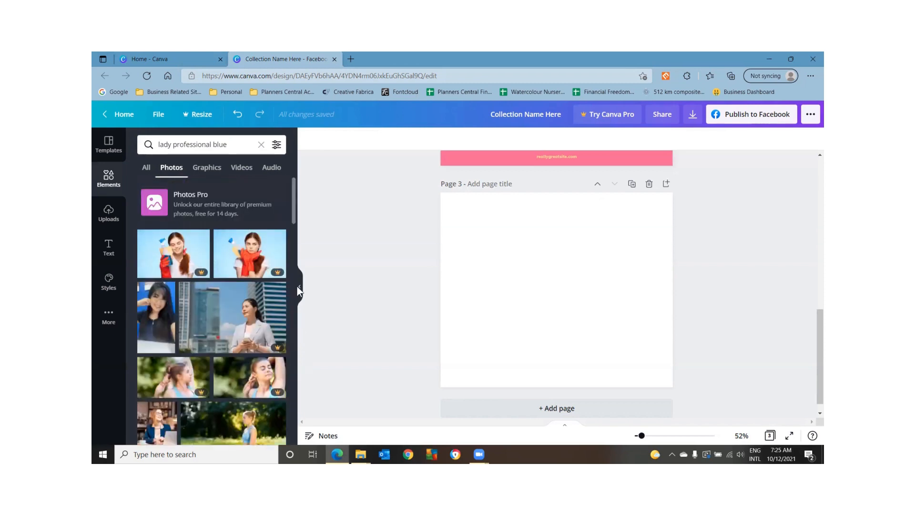
Clear the photo search and insert the circular frame from the Frames collection on page 3
{"action": "left_click", "coordinate": [261, 145]}
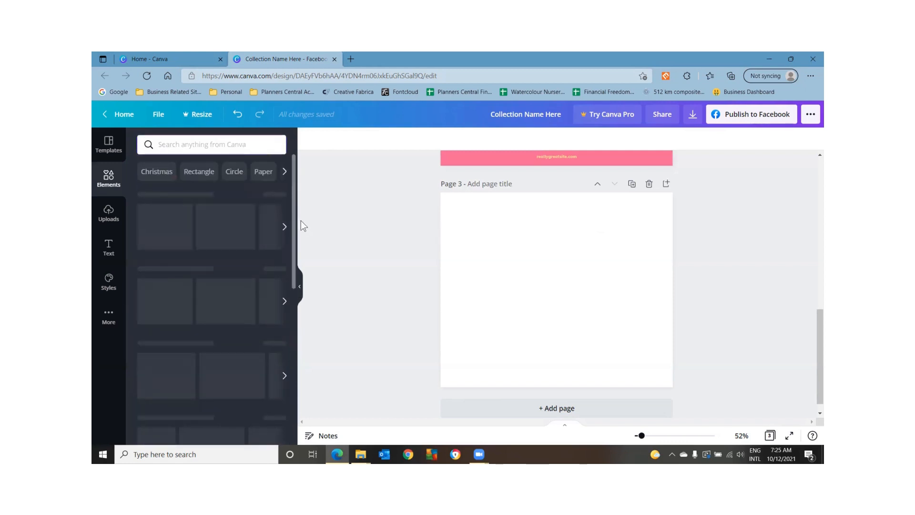
{"action": "left_click_drag", "start_coordinate": [293, 214], "coordinate": [285, 313]}
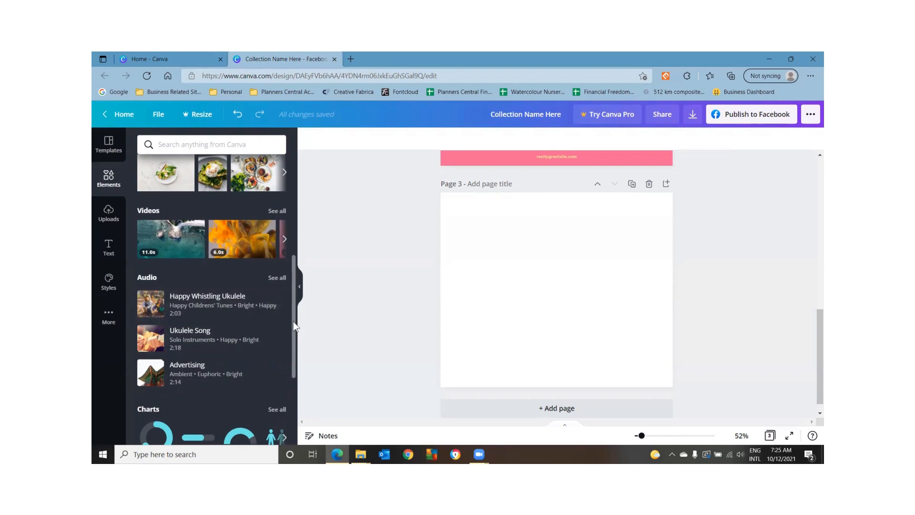
{"action": "left_click_drag", "start_coordinate": [293, 321], "coordinate": [292, 388]}
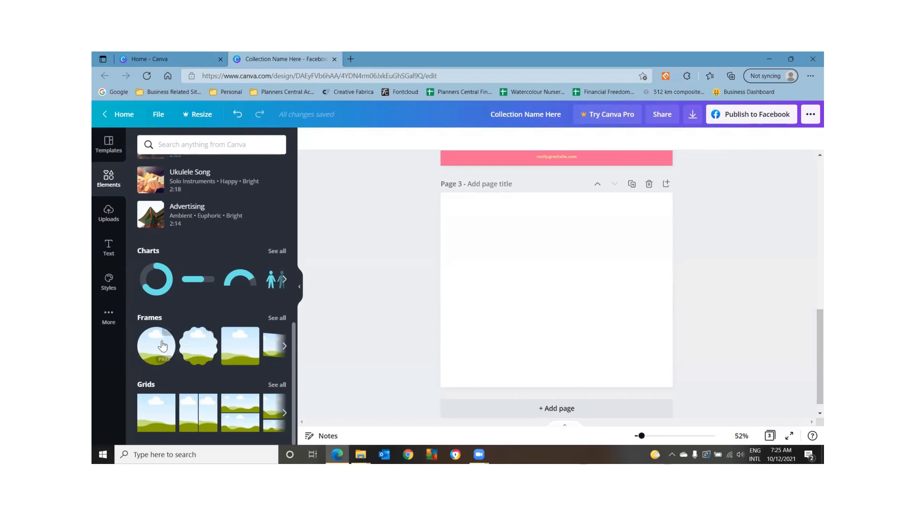
{"action": "left_click", "coordinate": [276, 318]}
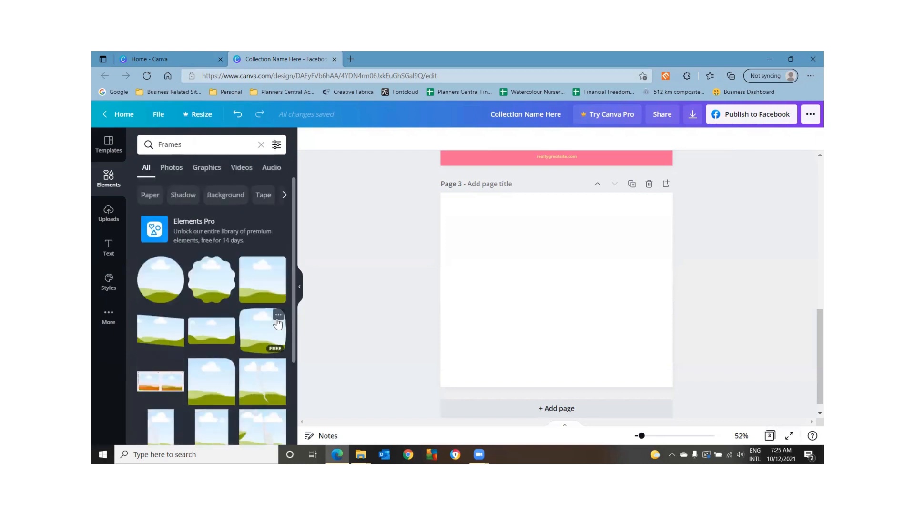
{"action": "left_click", "coordinate": [155, 275]}
{"action": "left_click", "coordinate": [399, 256]}
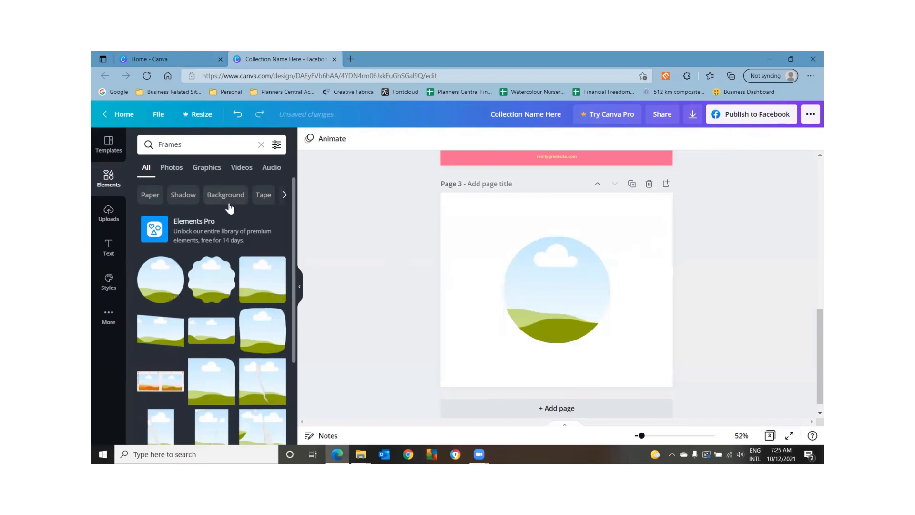
Leave the Frames collection and fill the circular frame with the recommended photo of breakfast bowls and plates
{"action": "left_click", "coordinate": [173, 173]}
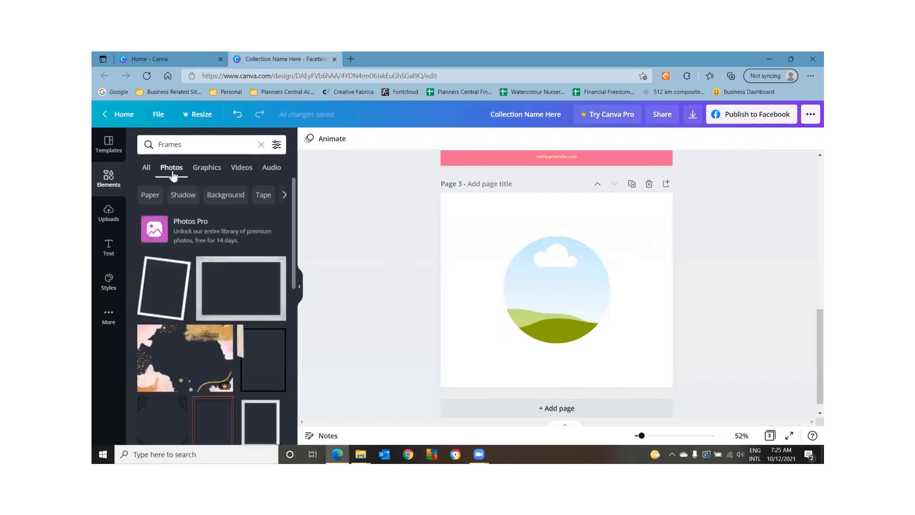
{"action": "left_click", "coordinate": [261, 145]}
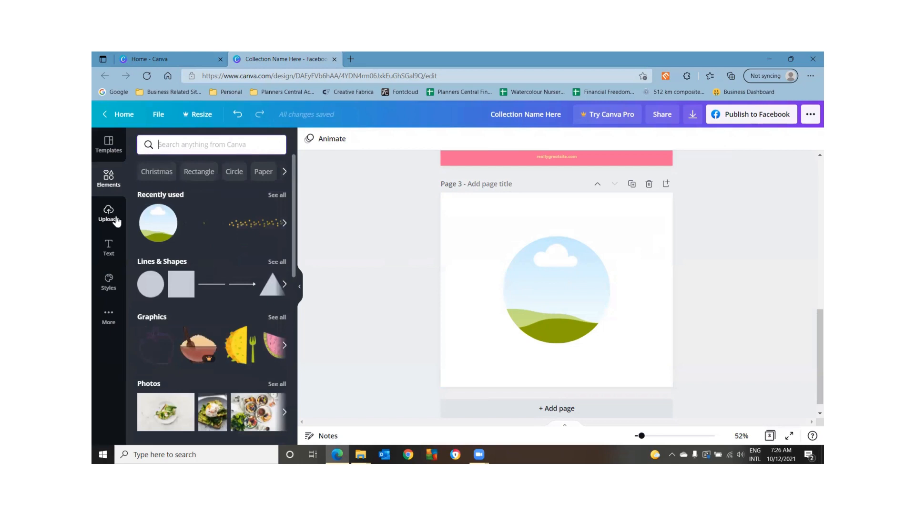
{"action": "left_click_drag", "start_coordinate": [294, 197], "coordinate": [294, 223]}
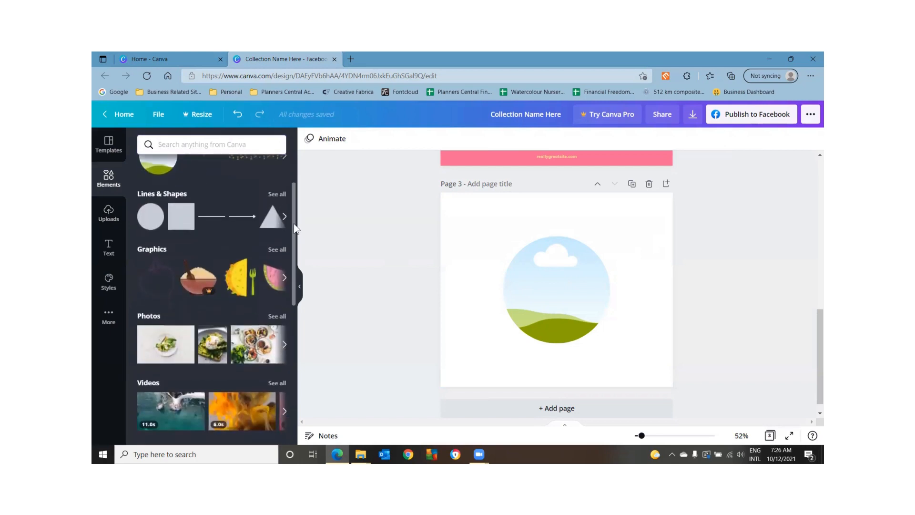
{"action": "left_click", "coordinate": [276, 318]}
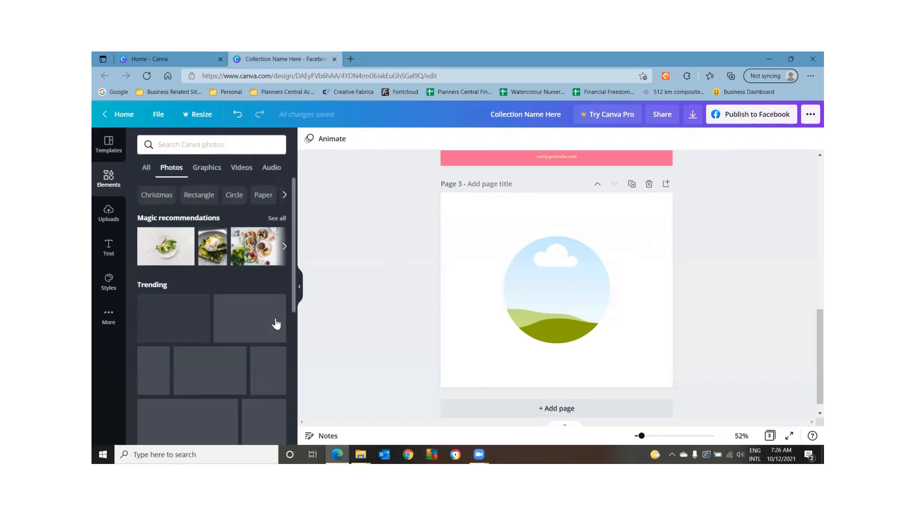
{"action": "left_click_drag", "start_coordinate": [253, 244], "coordinate": [556, 292]}
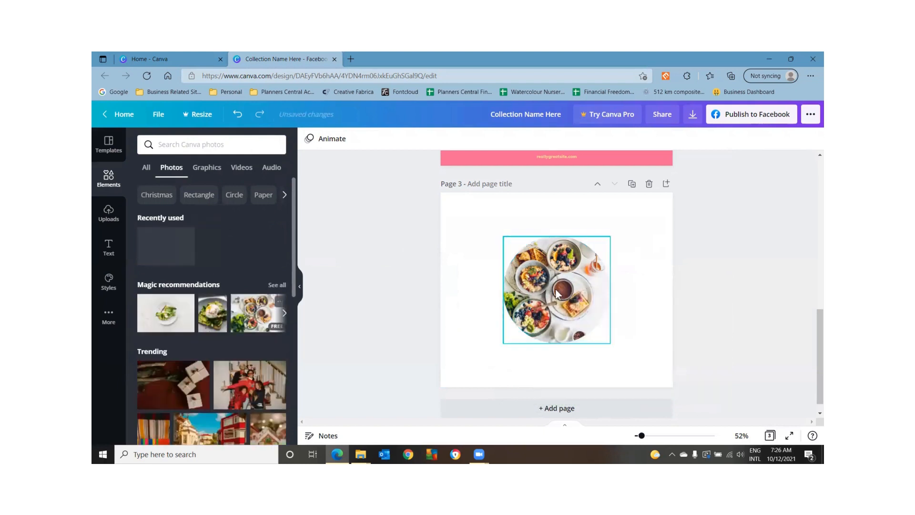
Remove the breakfast photo from the circular frame on page 3 and delete the empty frame
{"action": "left_click", "coordinate": [450, 296]}
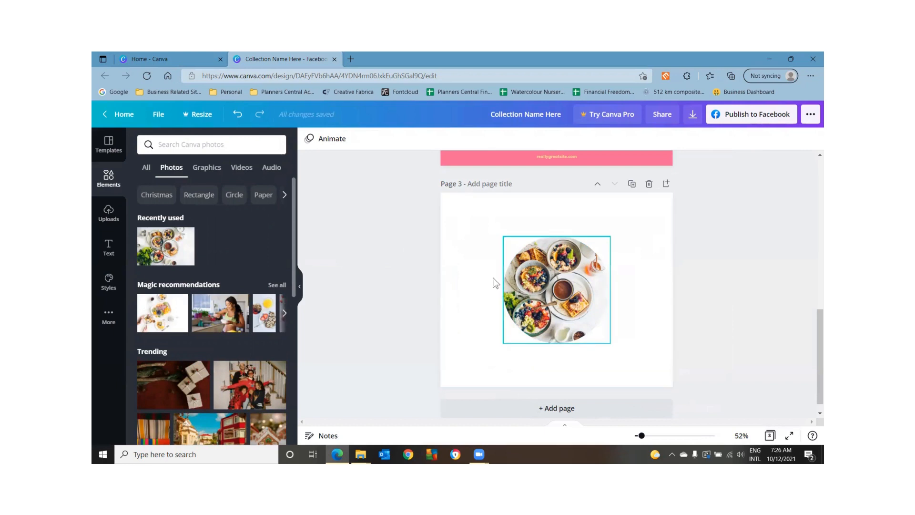
{"action": "left_click_drag", "start_coordinate": [465, 263], "coordinate": [617, 330]}
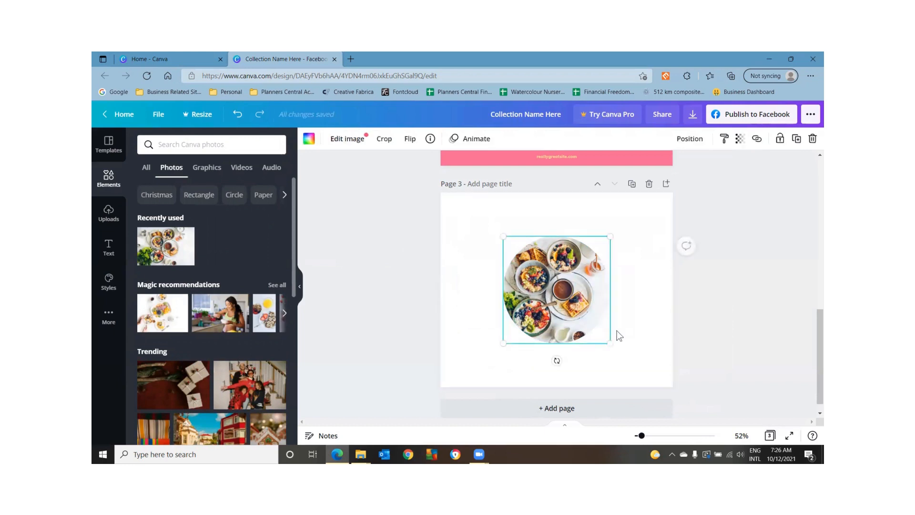
{"action": "key", "text": "Delete"}
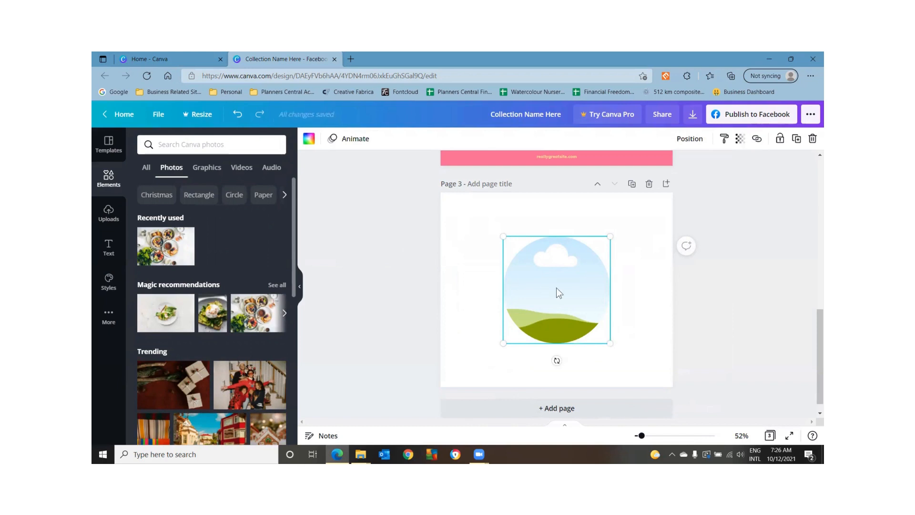
{"action": "left_click", "coordinate": [488, 275]}
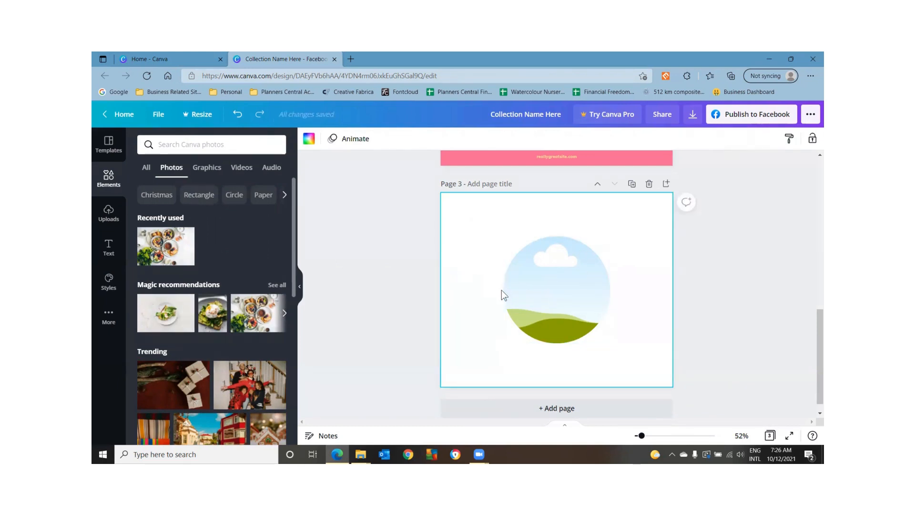
{"action": "left_click", "coordinate": [524, 292]}
{"action": "key", "text": "Delete"}
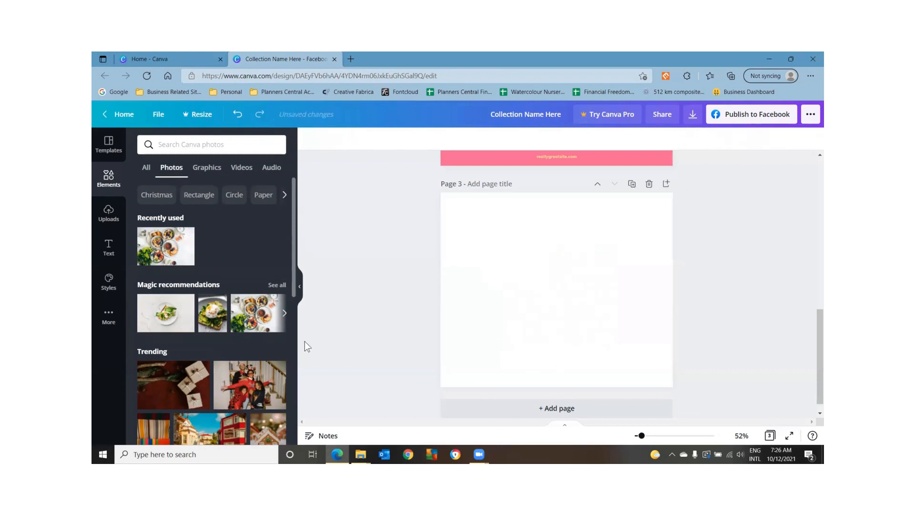
Return to all elements and insert the grid with three equal vertical columns from the Grids collection on page 3
{"action": "left_click_drag", "start_coordinate": [293, 255], "coordinate": [292, 425]}
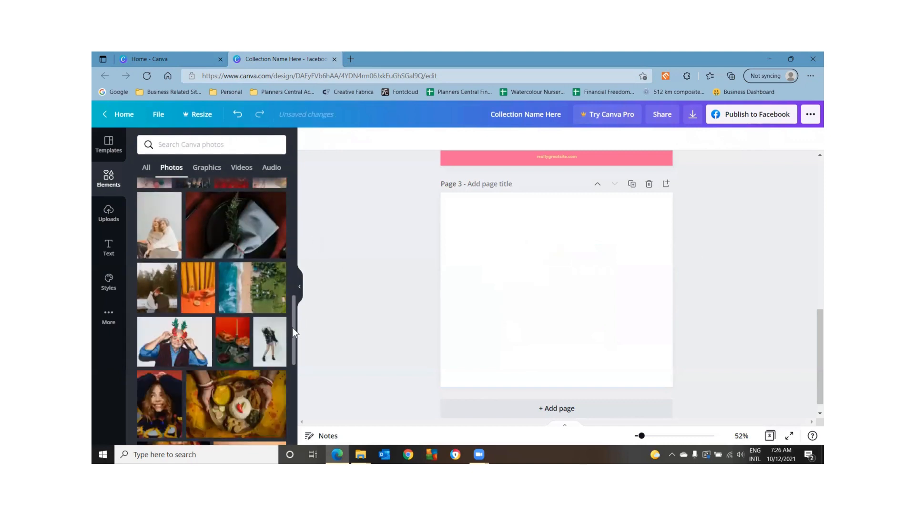
{"action": "left_click_drag", "start_coordinate": [292, 327], "coordinate": [320, 153]}
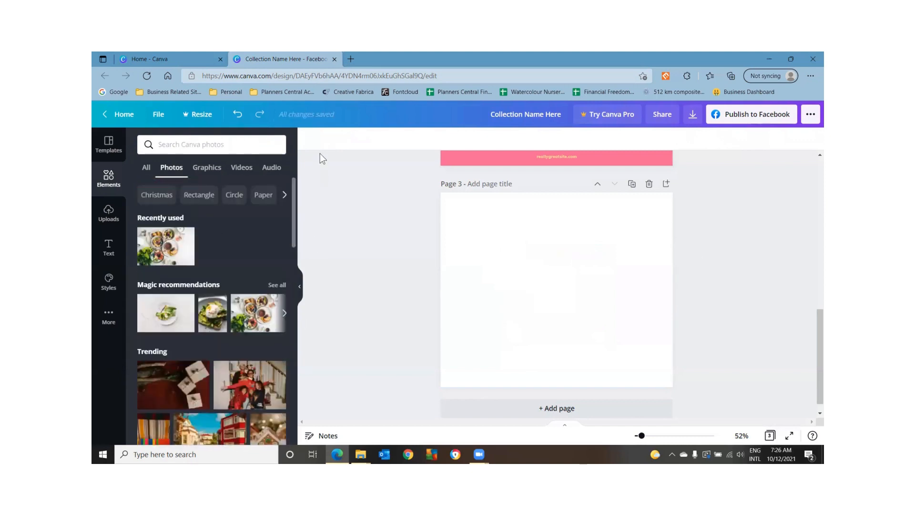
{"action": "left_click", "coordinate": [150, 168]}
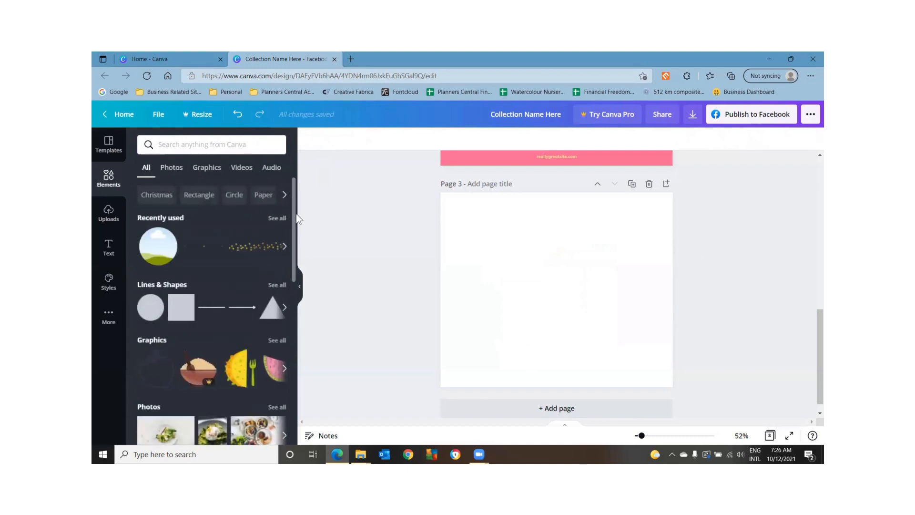
{"action": "left_click_drag", "start_coordinate": [295, 216], "coordinate": [293, 391]}
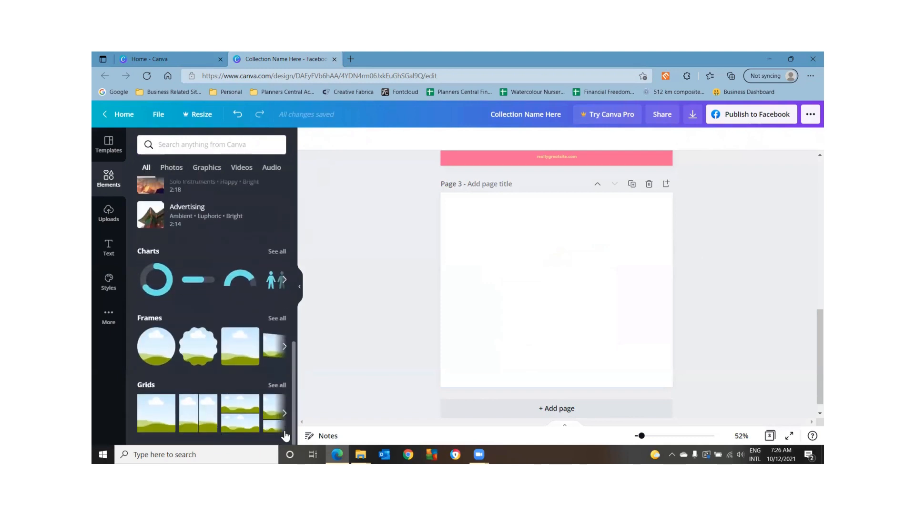
{"action": "left_click", "coordinate": [277, 385]}
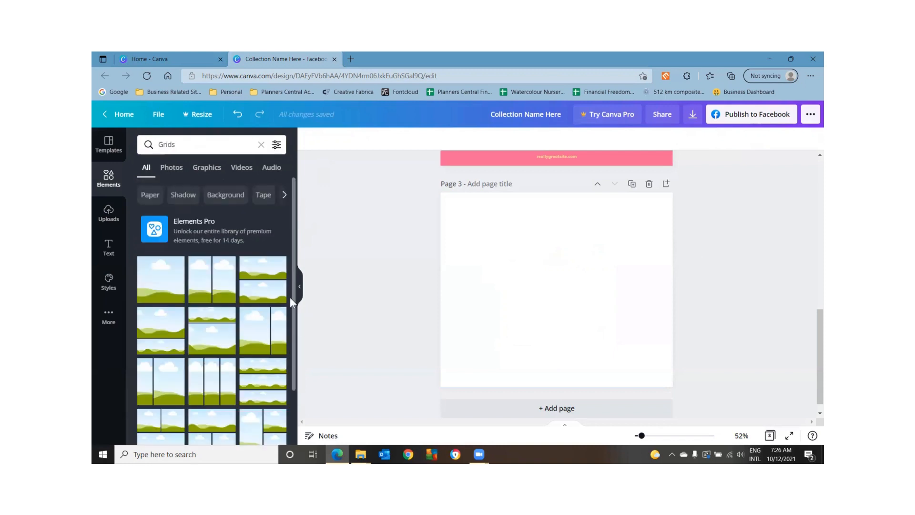
{"action": "left_click_drag", "start_coordinate": [293, 298], "coordinate": [301, 373]}
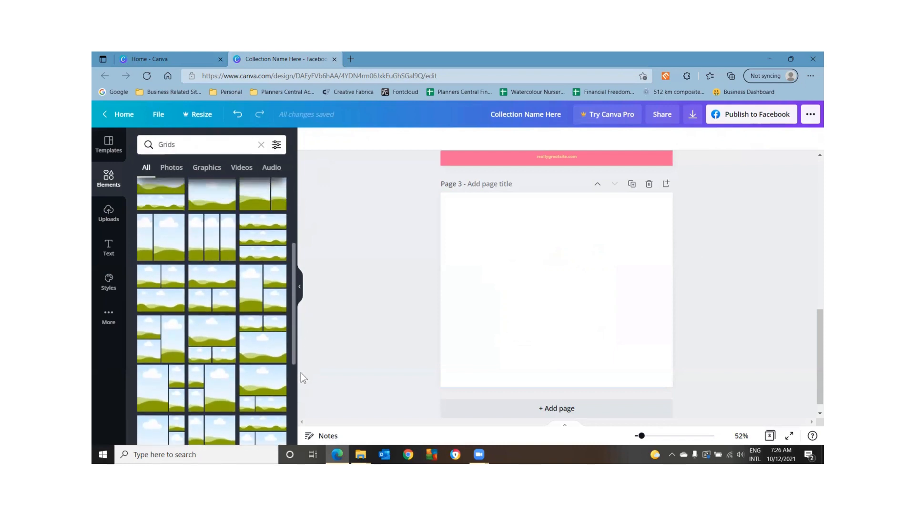
{"action": "left_click", "coordinate": [214, 234]}
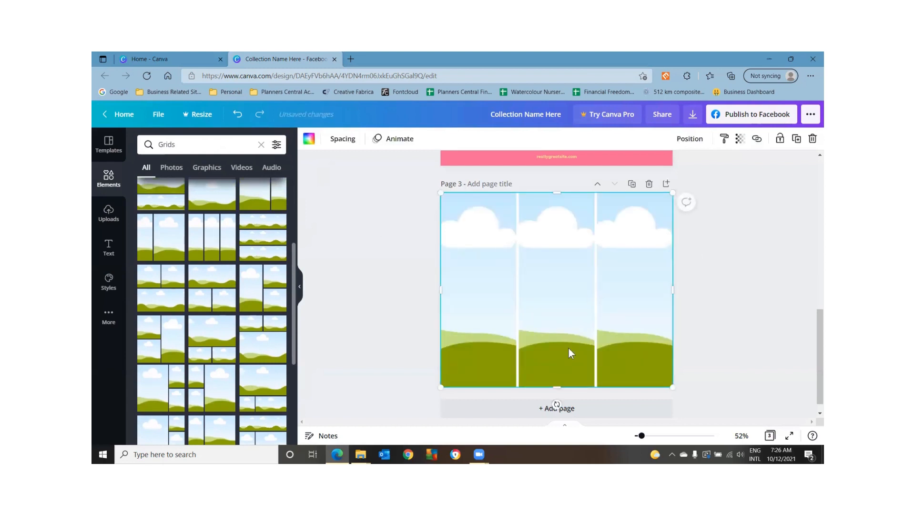
Shorten the three-column grid from its lower edge to a height of about 394, filling the upper half of page 3
{"action": "left_click_drag", "start_coordinate": [556, 385], "coordinate": [566, 292]}
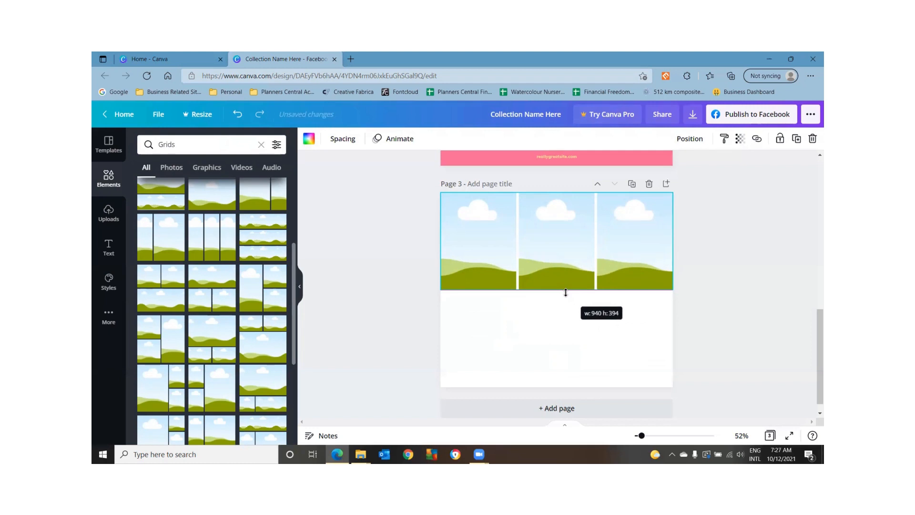
{"action": "mouse_move", "coordinate": [566, 292]}
{"action": "left_mouse_down"}
{"action": "mouse_move", "coordinate": [566, 285]}
{"action": "mouse_move", "coordinate": [567, 292]}
{"action": "left_mouse_up"}
{"action": "left_click", "coordinate": [366, 264]}
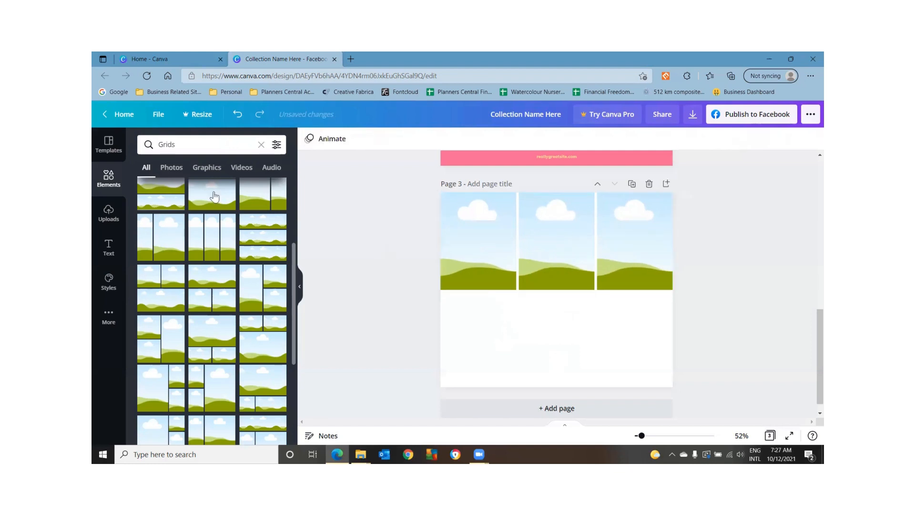
Clear the Grids search and fill all three grid columns with the recently used breakfast bowls photo
{"action": "left_click", "coordinate": [261, 144]}
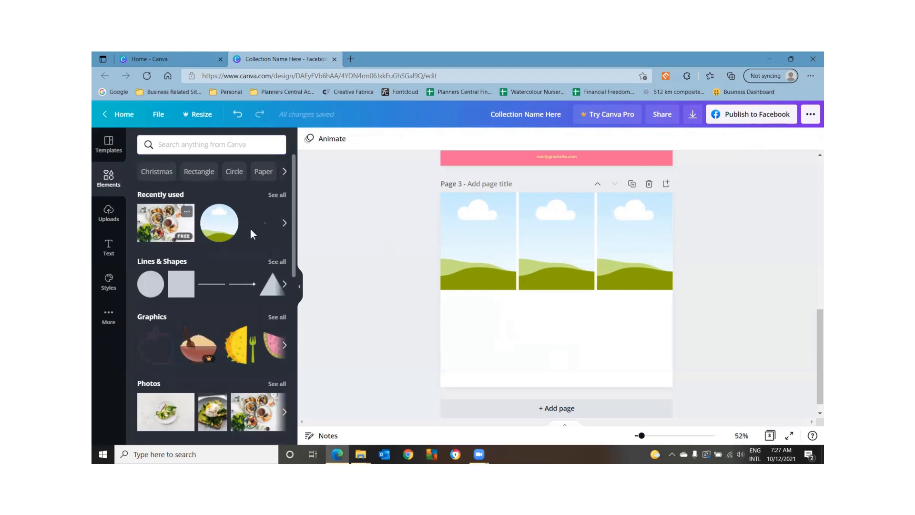
{"action": "left_click_drag", "start_coordinate": [163, 228], "coordinate": [468, 239]}
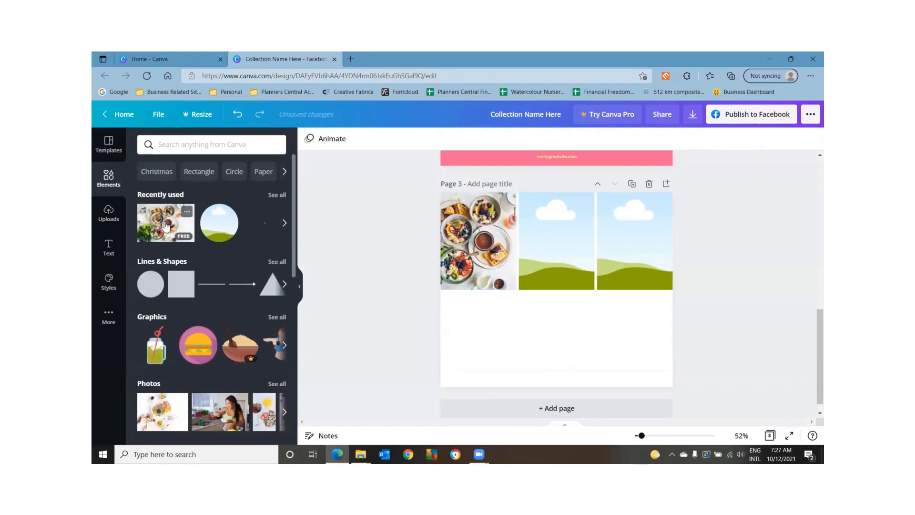
{"action": "left_click_drag", "start_coordinate": [166, 224], "coordinate": [555, 223]}
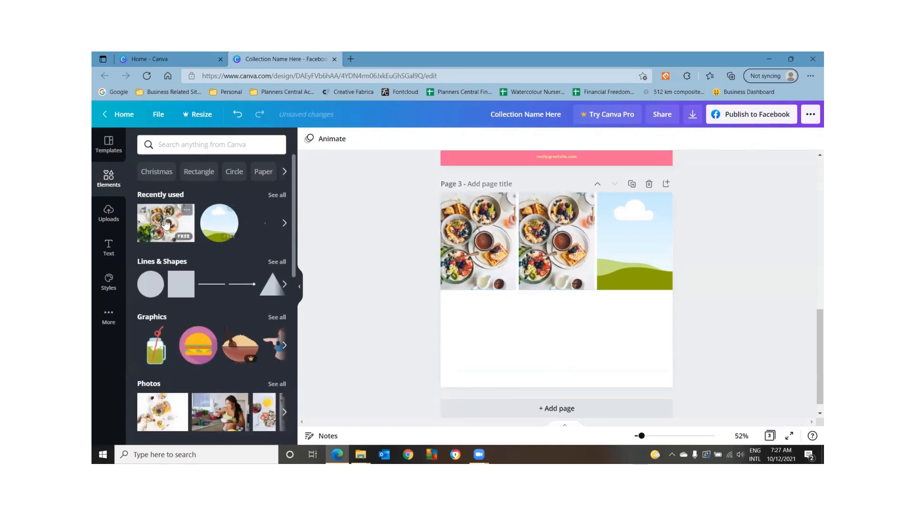
{"action": "left_click_drag", "start_coordinate": [153, 226], "coordinate": [626, 226]}
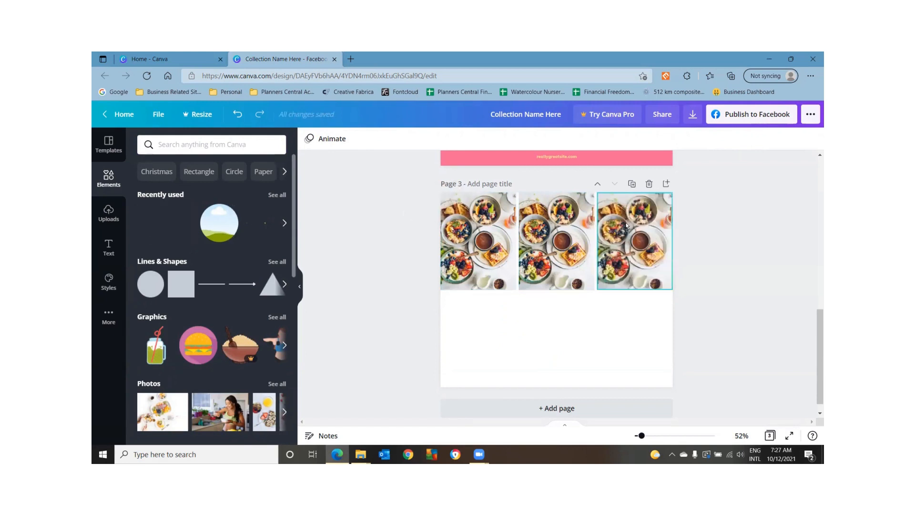
Add two paragraph text boxes to page 3, stacked one above the other just below the photo grid
{"action": "left_click", "coordinate": [475, 302]}
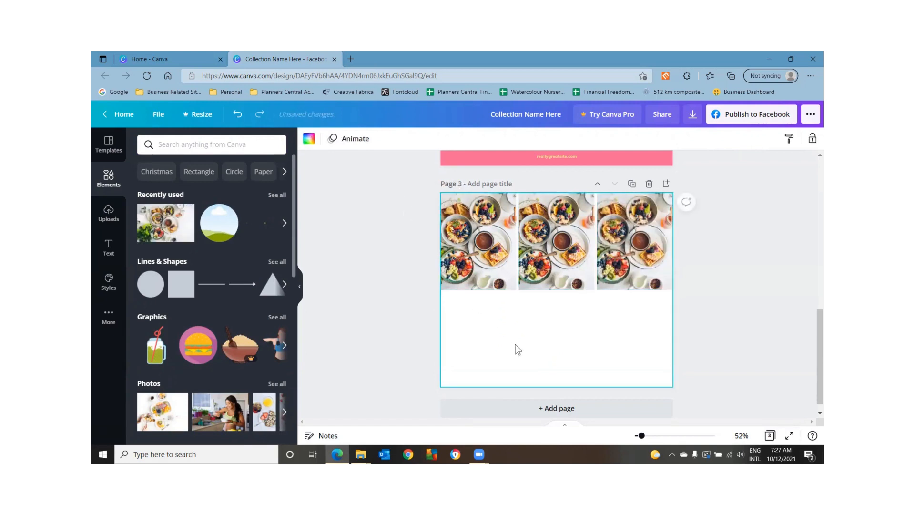
{"action": "key", "text": "t"}
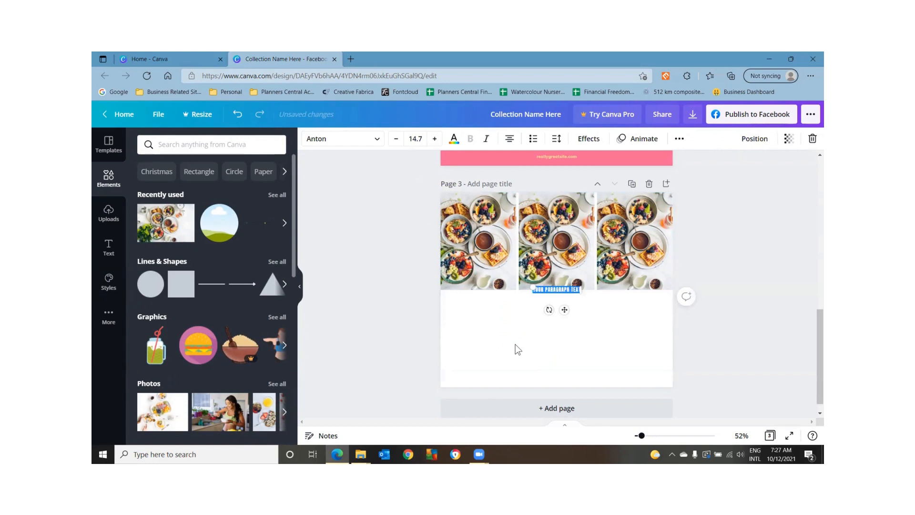
{"action": "left_click_drag", "start_coordinate": [564, 310], "coordinate": [565, 319]}
{"action": "left_click", "coordinate": [489, 319]}
{"action": "key", "text": "t"}
{"action": "left_click_drag", "start_coordinate": [564, 310], "coordinate": [564, 335]}
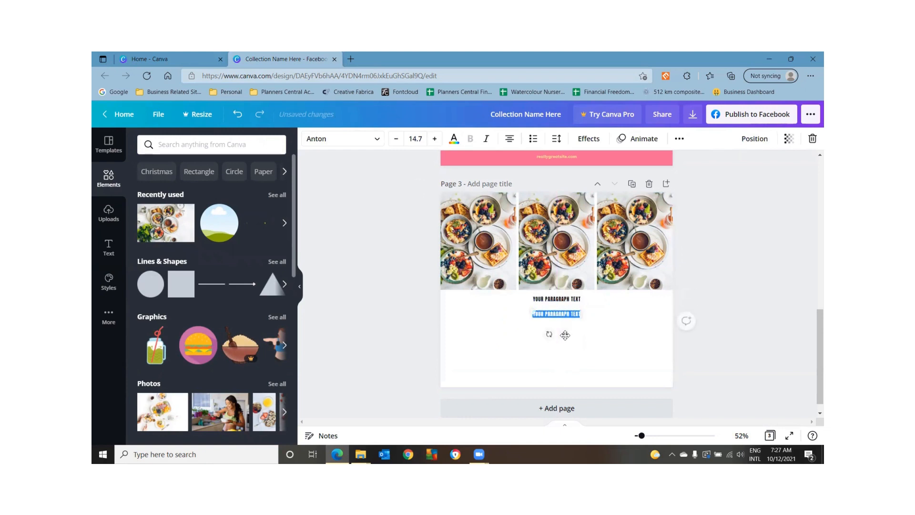
Set the lower text box's font to Aileron Regular and turn off its uppercase formatting
{"action": "left_click", "coordinate": [371, 143]}
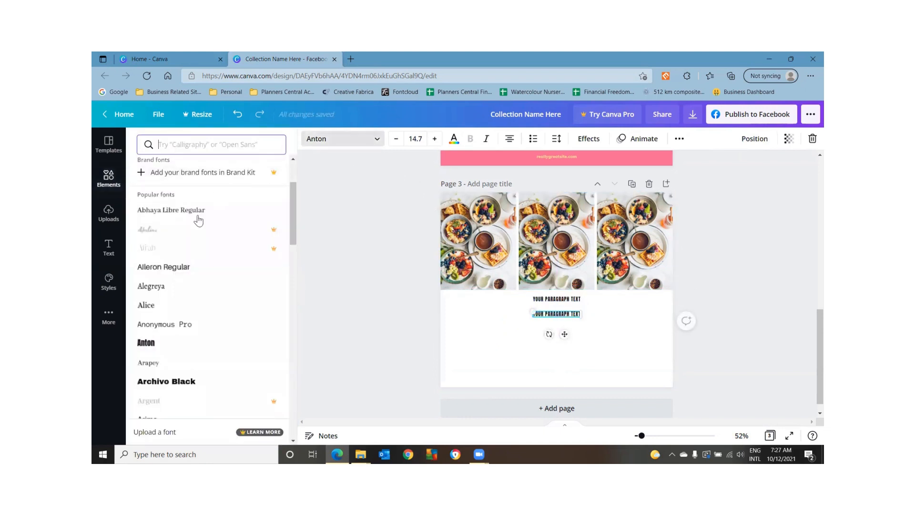
{"action": "left_click", "coordinate": [177, 268]}
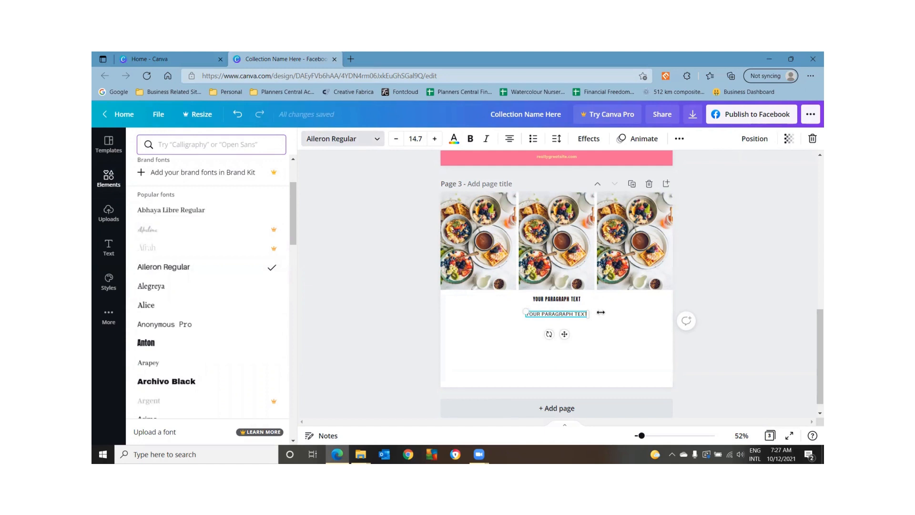
{"action": "left_click", "coordinate": [678, 139]}
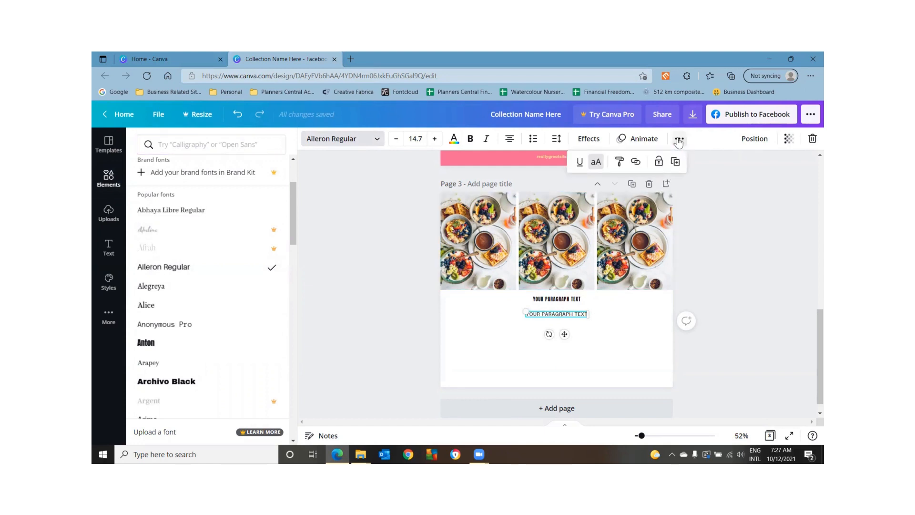
{"action": "left_click", "coordinate": [604, 165]}
{"action": "left_click", "coordinate": [595, 163]}
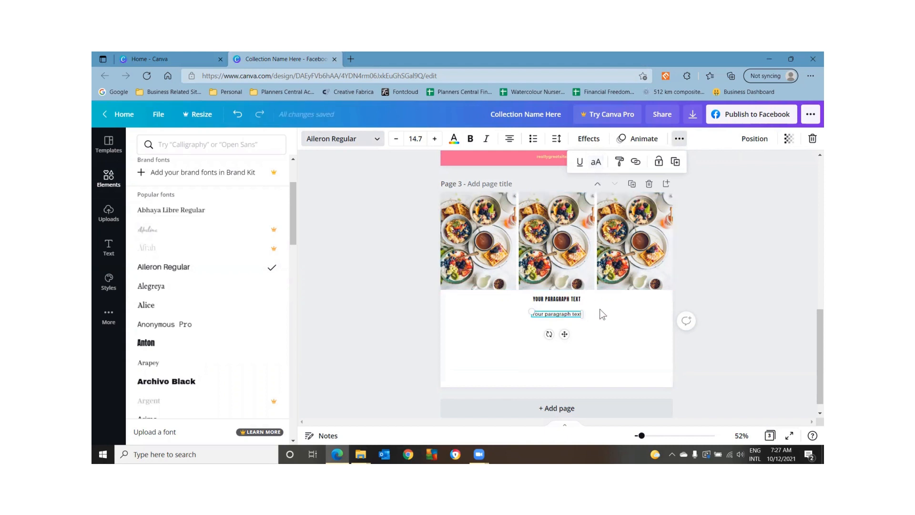
Turn off uppercase formatting for the upper Anton text box below the photo grid
{"action": "left_click", "coordinate": [562, 299]}
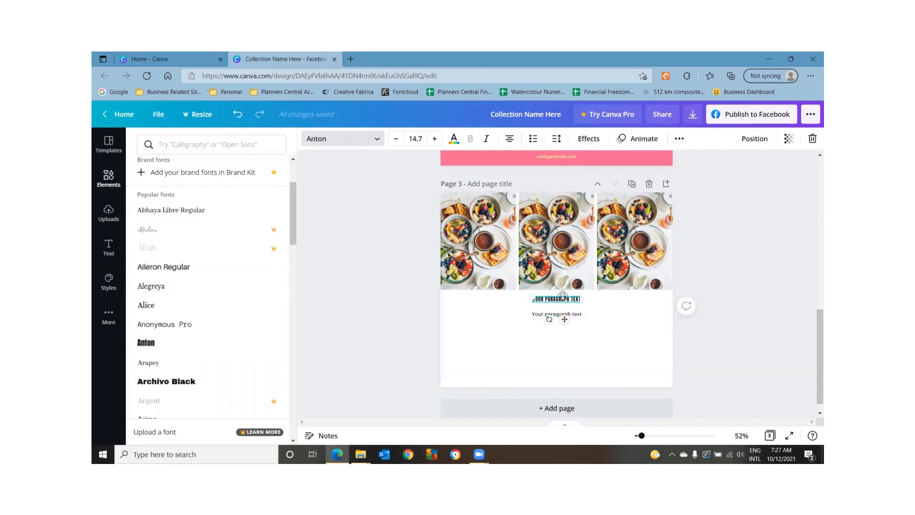
{"action": "double_click", "coordinate": [562, 298]}
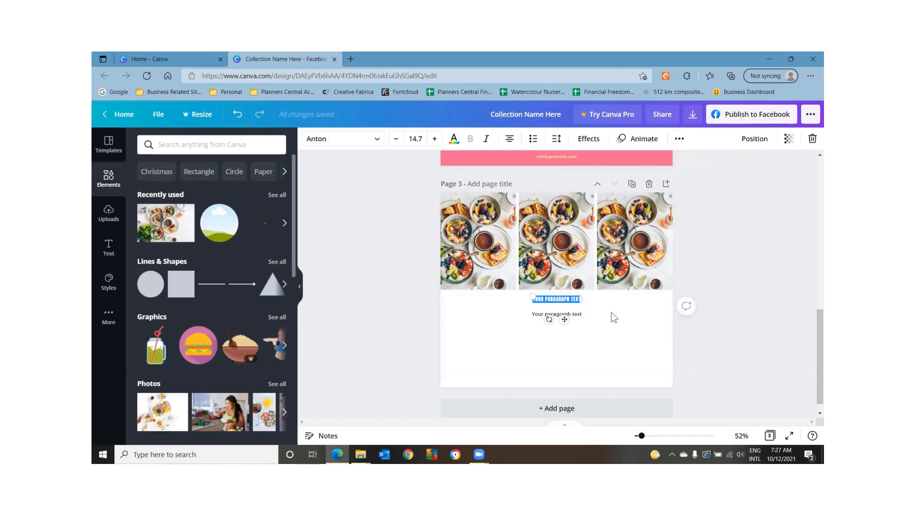
{"action": "left_click", "coordinate": [614, 317]}
{"action": "left_click", "coordinate": [550, 300]}
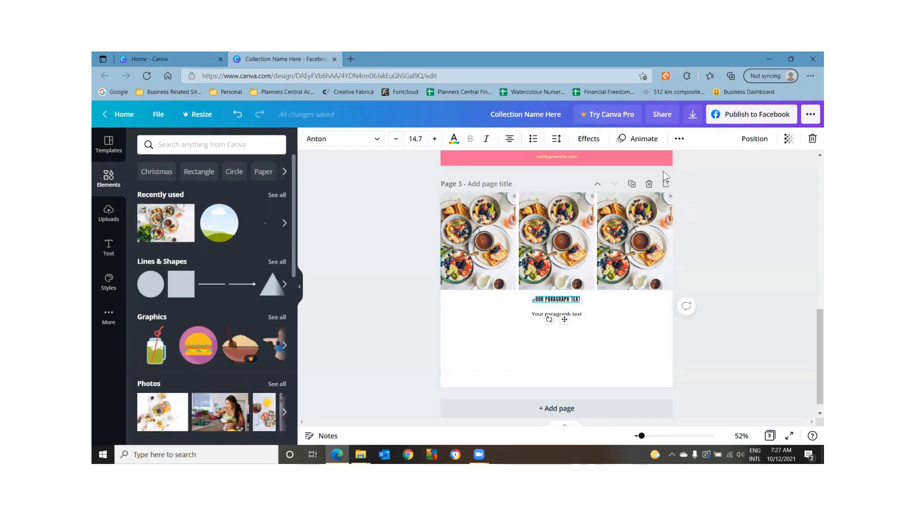
{"action": "left_click", "coordinate": [678, 138]}
{"action": "left_click", "coordinate": [596, 162]}
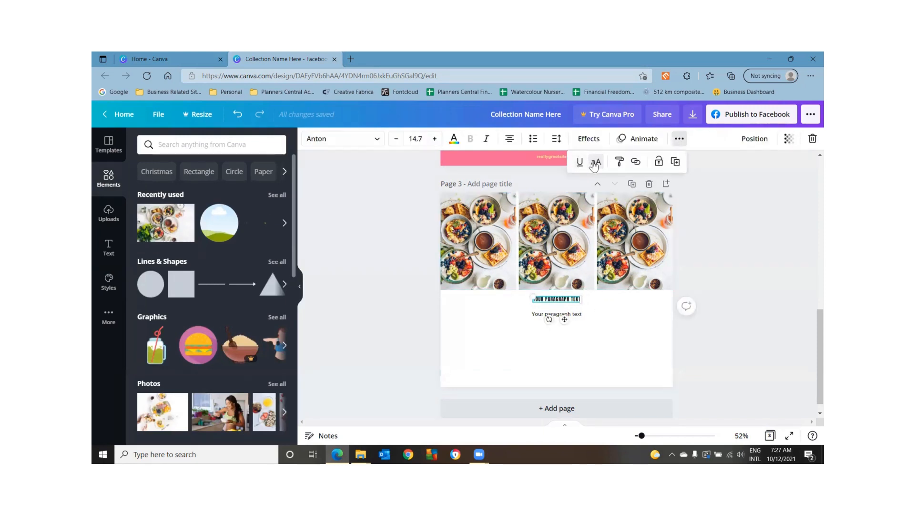
{"action": "left_click", "coordinate": [603, 335]}
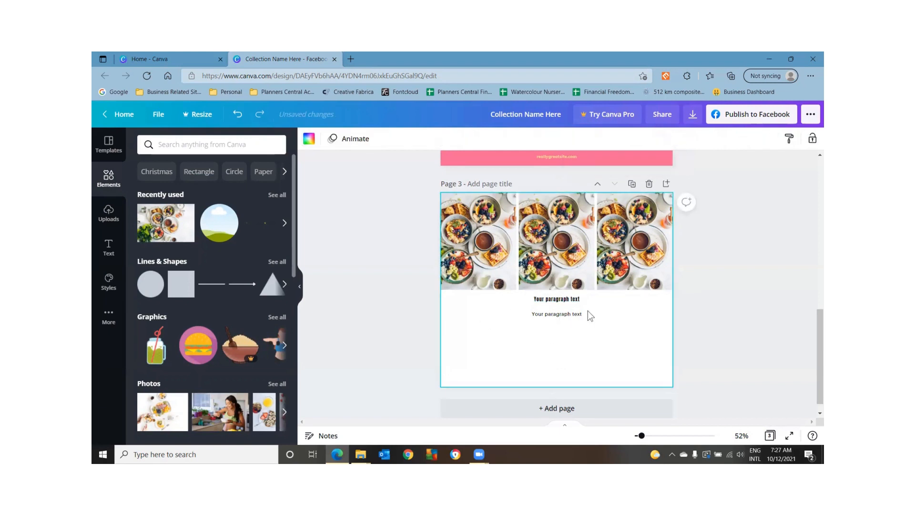
Restore uppercase formatting on the upper Anton text box and leave both text boxes deselected
{"action": "double_click", "coordinate": [557, 299]}
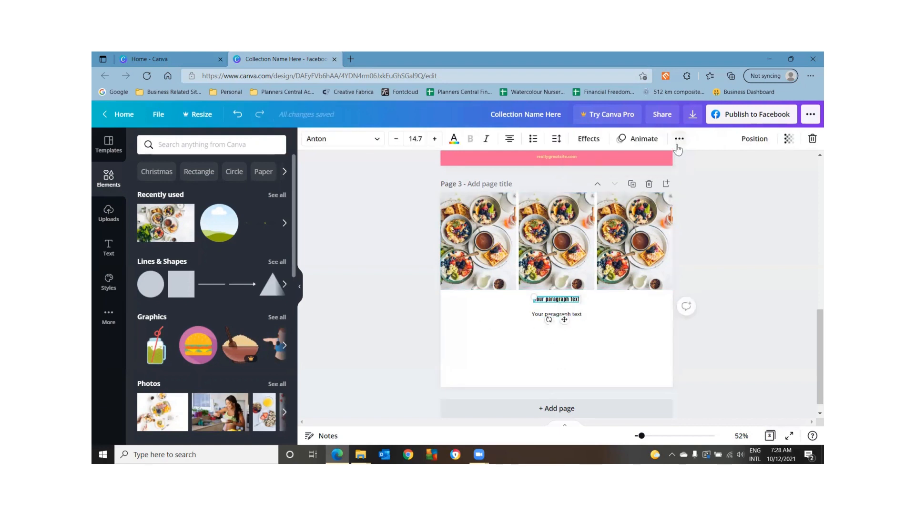
{"action": "left_click", "coordinate": [679, 138]}
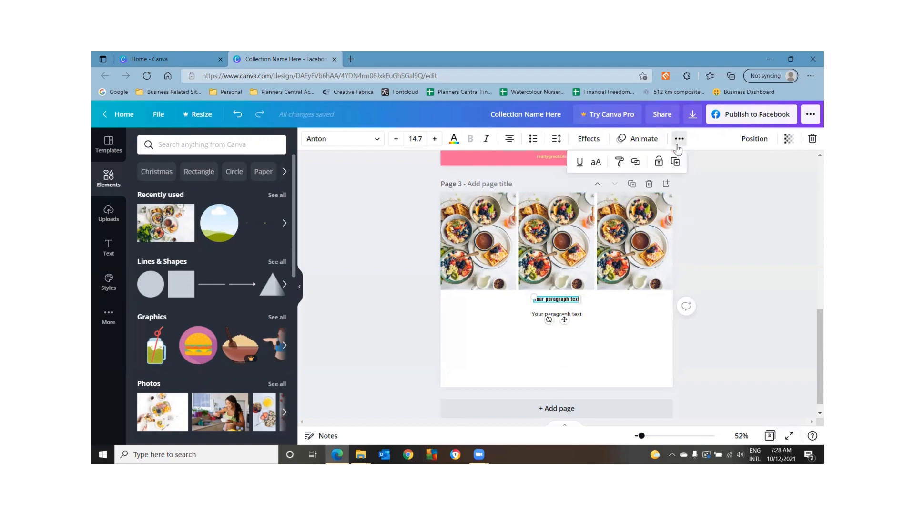
{"action": "left_click", "coordinate": [597, 161]}
{"action": "left_click", "coordinate": [604, 305]}
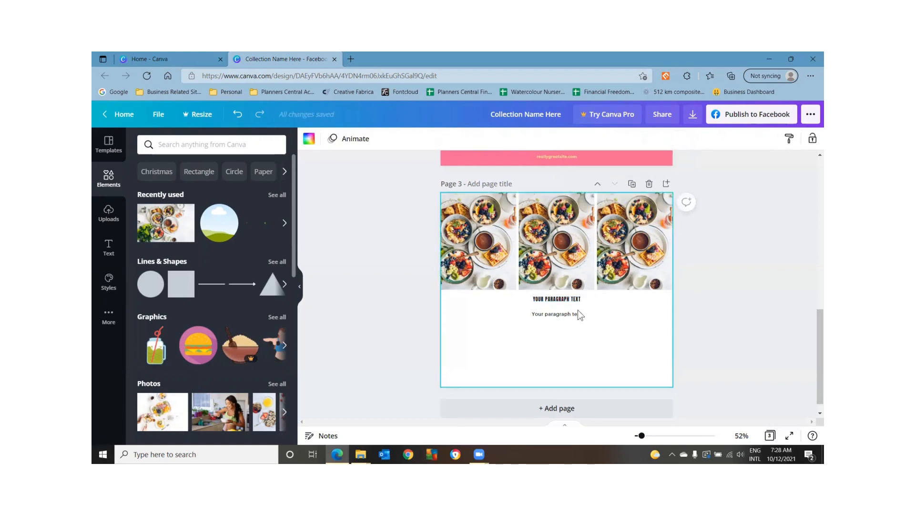
{"action": "left_click", "coordinate": [561, 315]}
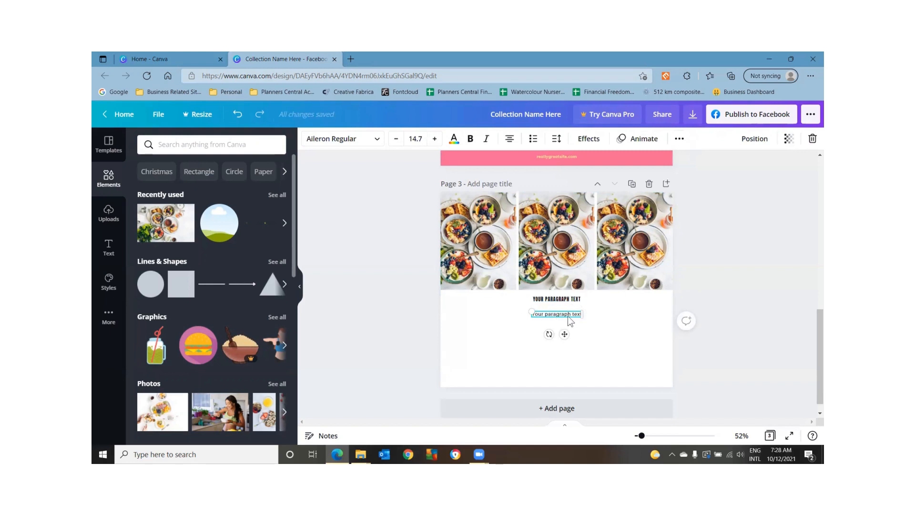
{"action": "left_click", "coordinate": [599, 344]}
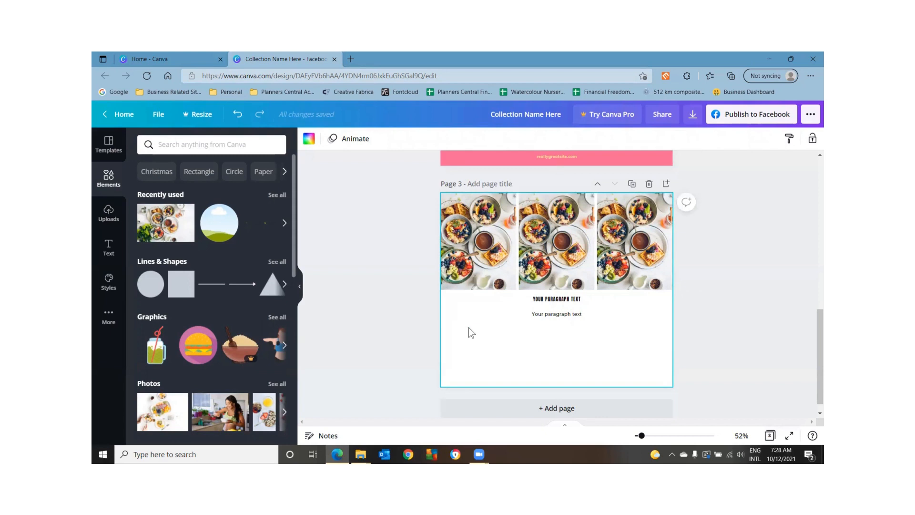
Set the transparency of the three-photo grid on page 3 to 17
{"action": "left_click", "coordinate": [478, 252]}
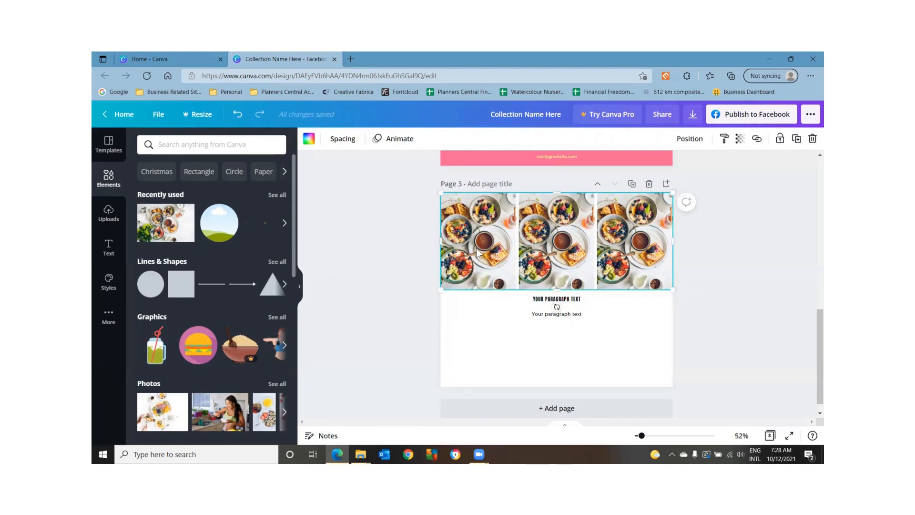
{"action": "left_click", "coordinate": [478, 252]}
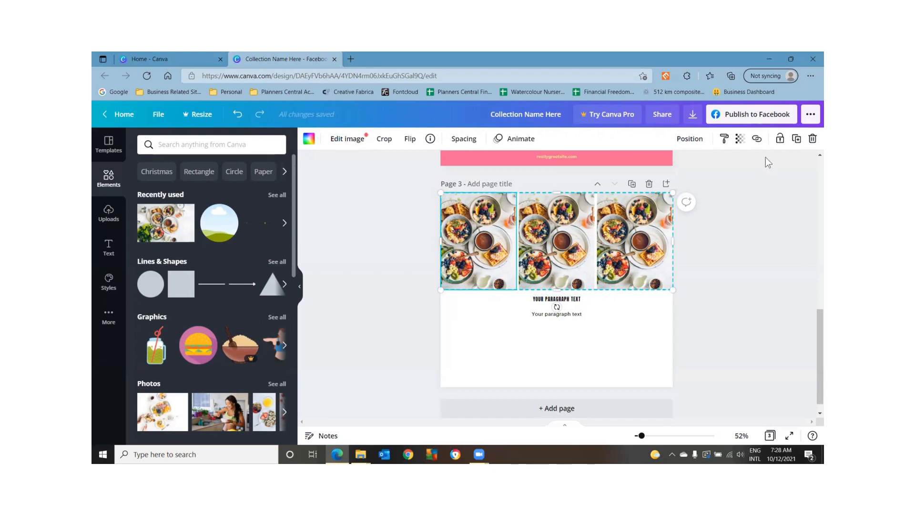
{"action": "left_click", "coordinate": [739, 139]}
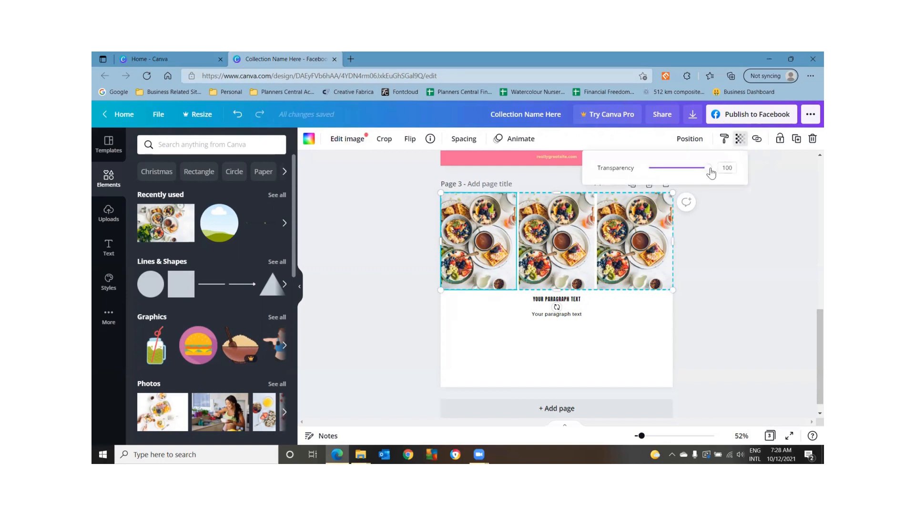
{"action": "left_click_drag", "start_coordinate": [711, 171], "coordinate": [660, 167]}
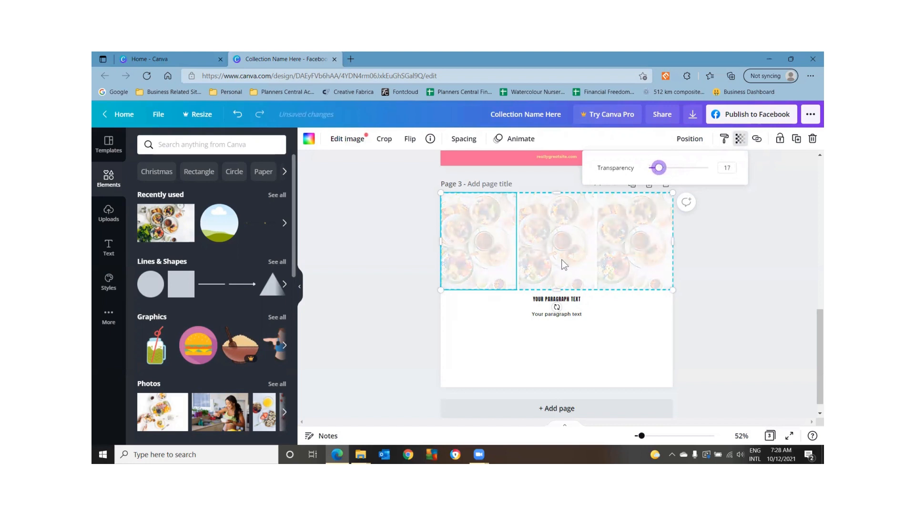
Enlarge the uppercase Anton text and center it over the faded photo grid on page 3
{"action": "left_click", "coordinate": [518, 312]}
{"action": "left_click_drag", "start_coordinate": [545, 298], "coordinate": [680, 273]}
{"action": "left_click_drag", "start_coordinate": [615, 269], "coordinate": [564, 259]}
{"action": "left_click", "coordinate": [497, 316]}
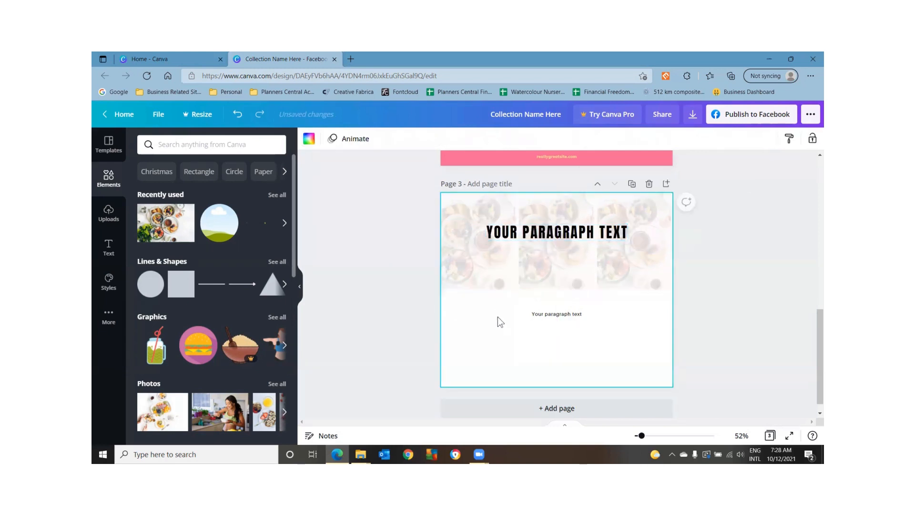
{"action": "left_click", "coordinate": [641, 285]}
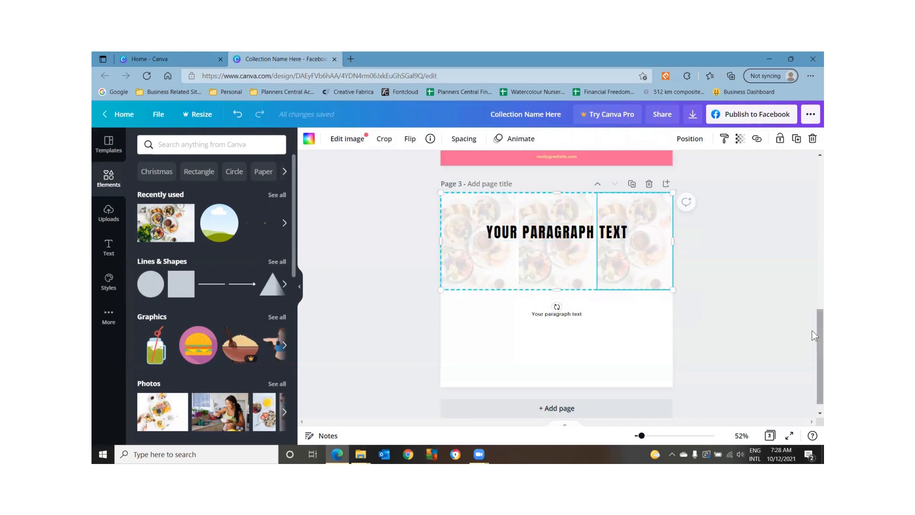
Try a transparency of 42 on the tall photo in the page 2 collage and restore it to 100
{"action": "left_click_drag", "start_coordinate": [816, 337], "coordinate": [814, 266]}
{"action": "left_click", "coordinate": [474, 164]}
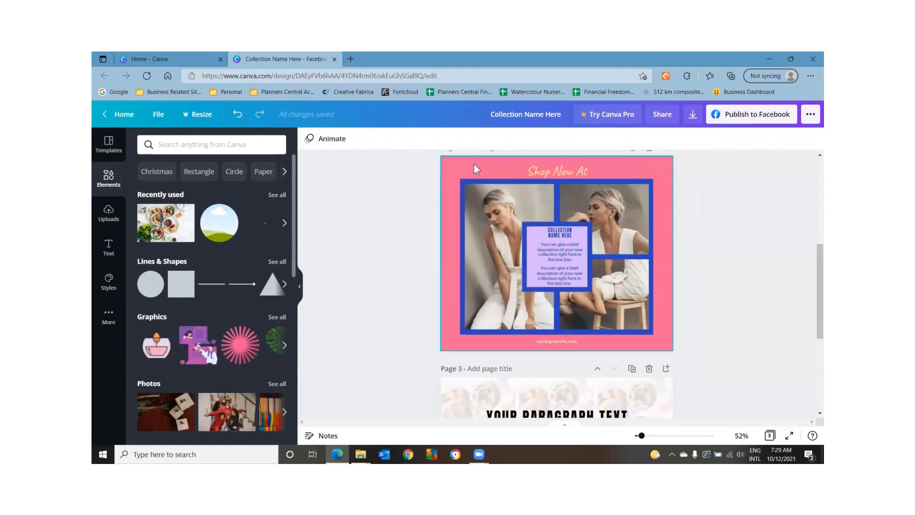
{"action": "left_click", "coordinate": [460, 164]}
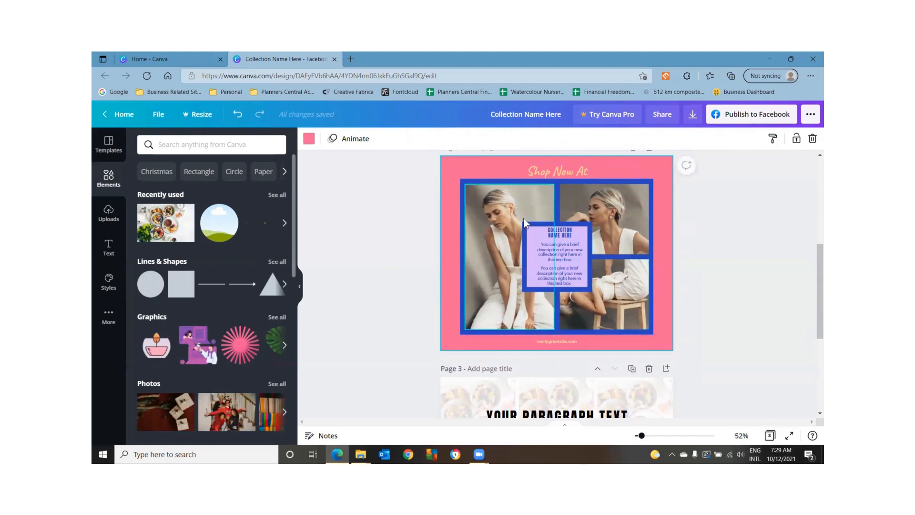
{"action": "left_click", "coordinate": [506, 218]}
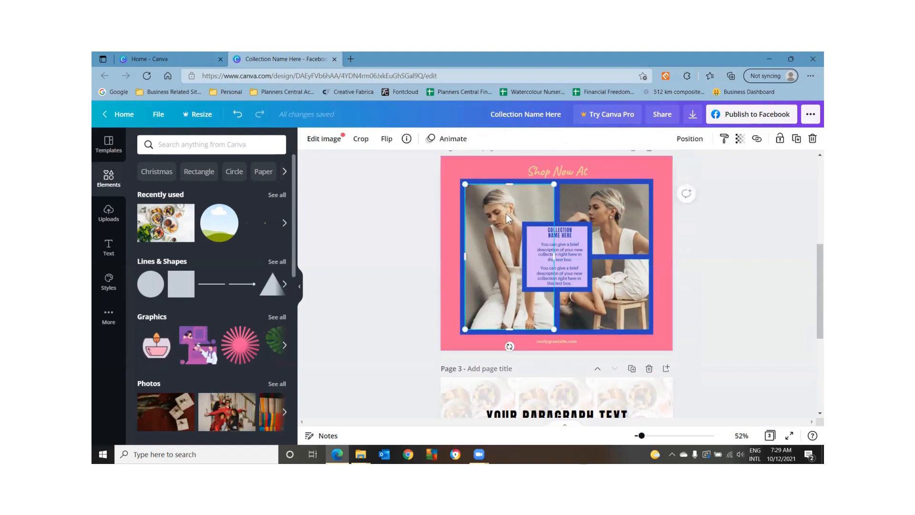
{"action": "left_click", "coordinate": [740, 138]}
{"action": "left_click_drag", "start_coordinate": [707, 171], "coordinate": [674, 170]}
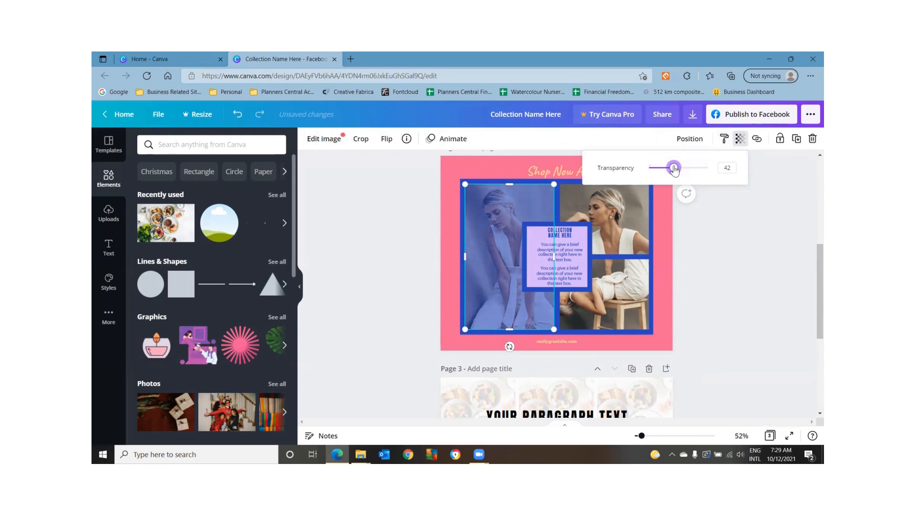
{"action": "left_click_drag", "start_coordinate": [674, 169], "coordinate": [710, 169]}
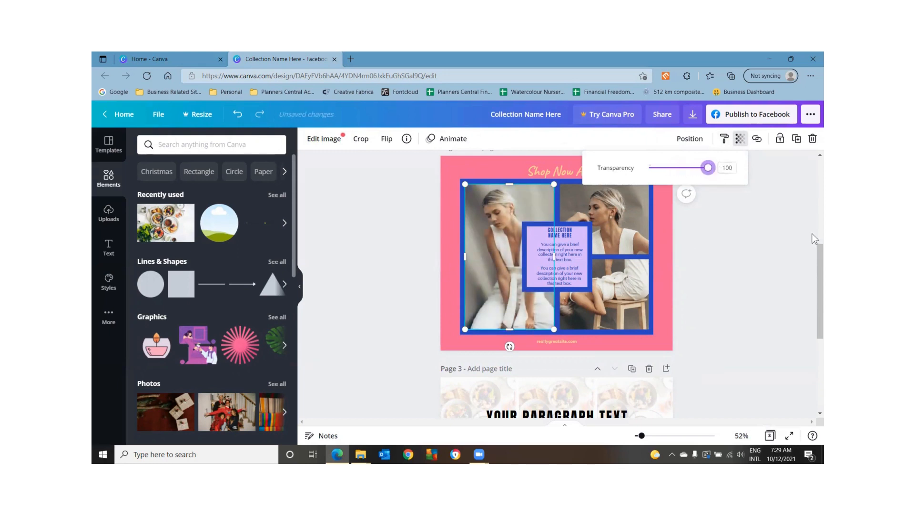
Review the file types available for downloading the design and close the download settings without downloading
{"action": "scroll", "coordinate": [811, 267], "scroll_direction": "down", "scroll_amount": 4}
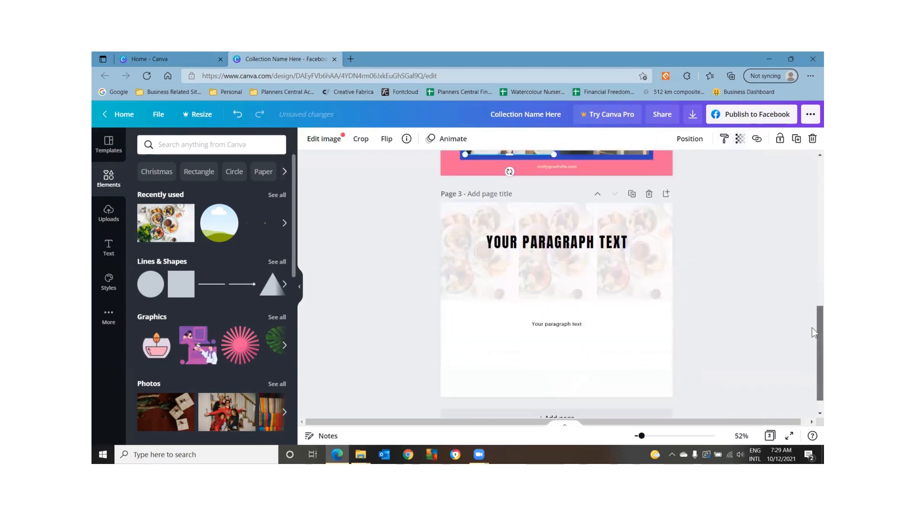
{"action": "scroll", "coordinate": [814, 334], "scroll_direction": "down", "scroll_amount": 1}
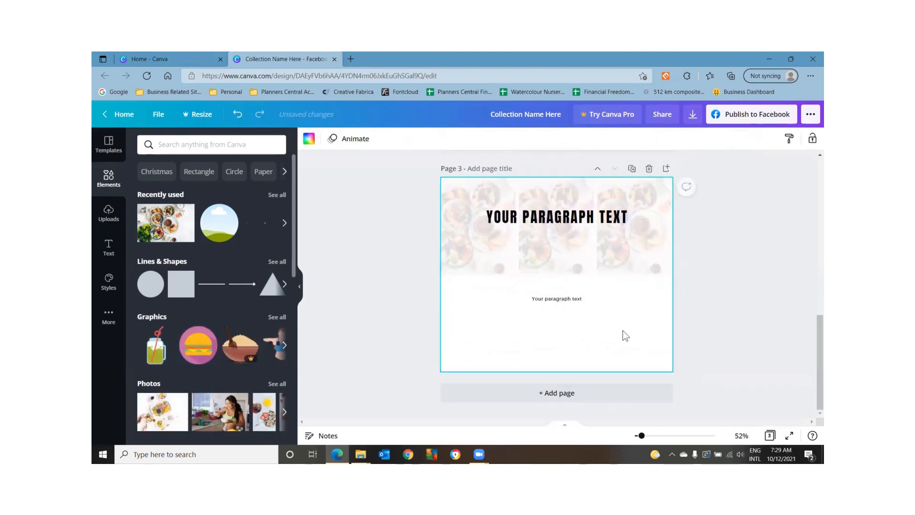
{"action": "left_click", "coordinate": [692, 280]}
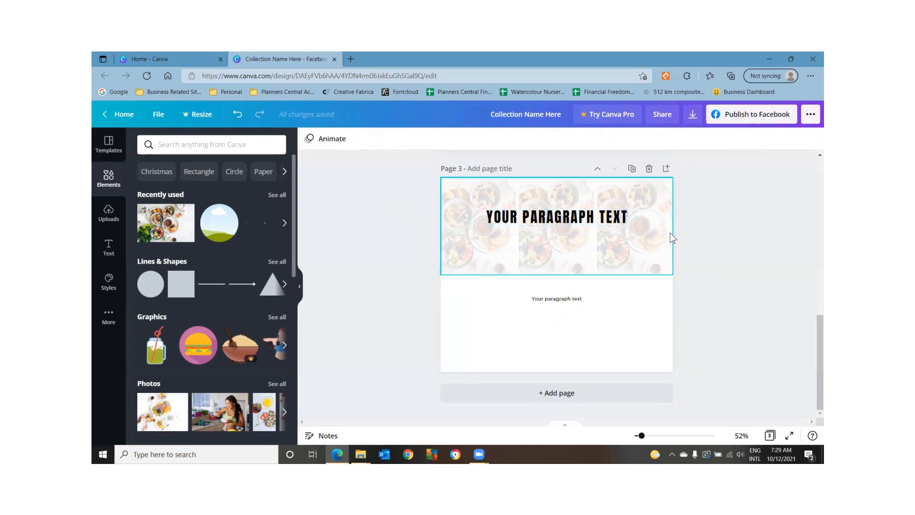
{"action": "left_click", "coordinate": [692, 116]}
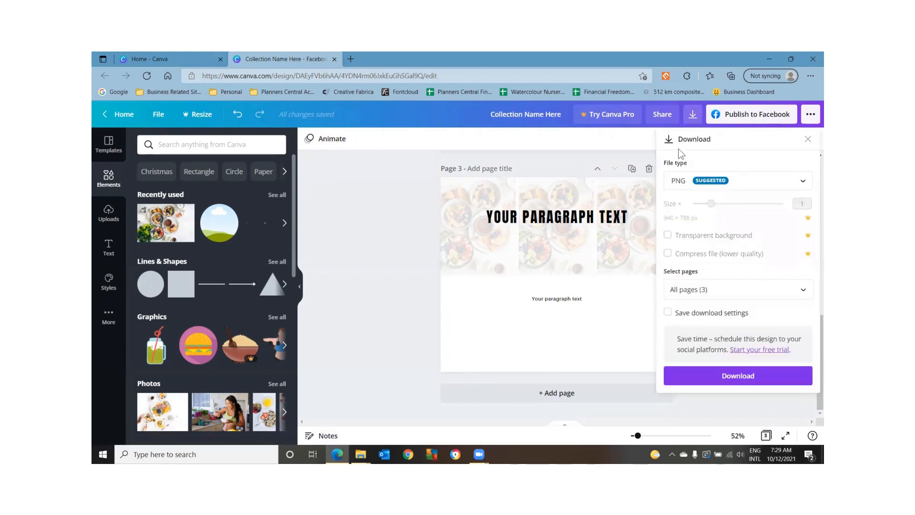
{"action": "left_click", "coordinate": [715, 186]}
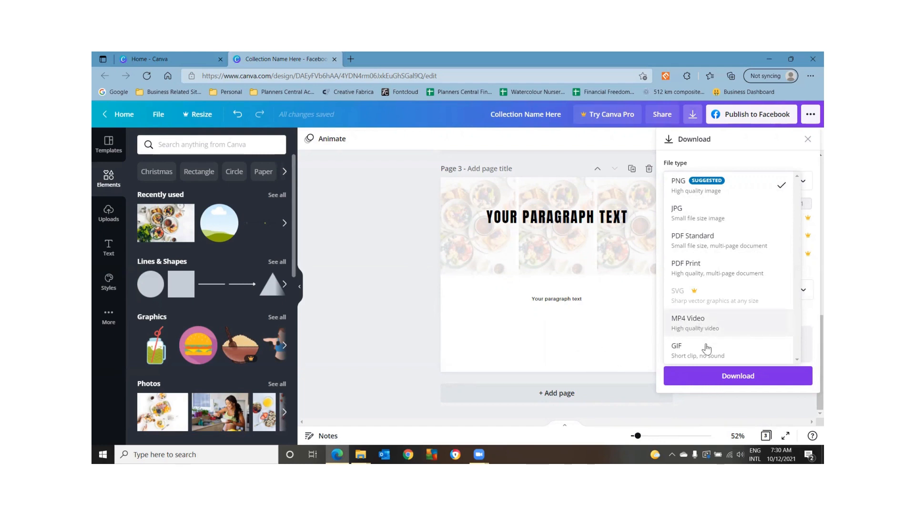
{"action": "left_click", "coordinate": [395, 239]}
{"action": "left_click", "coordinate": [395, 238]}
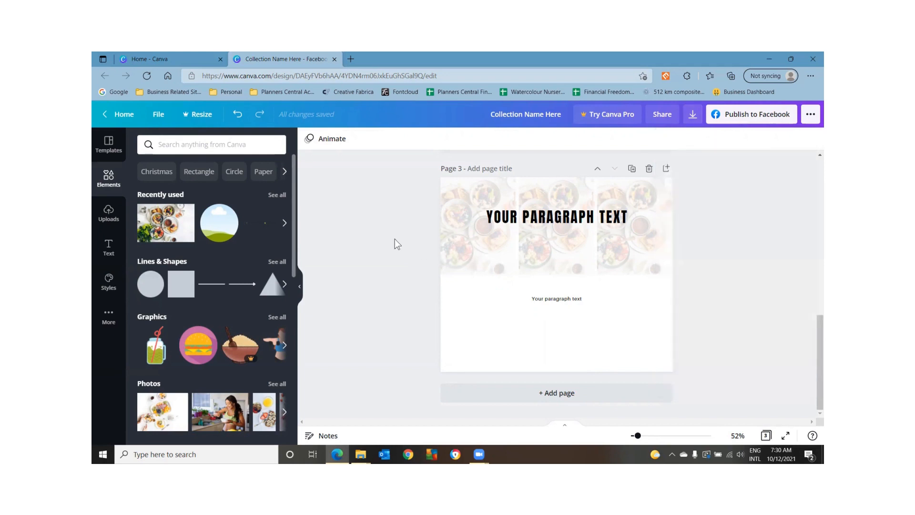